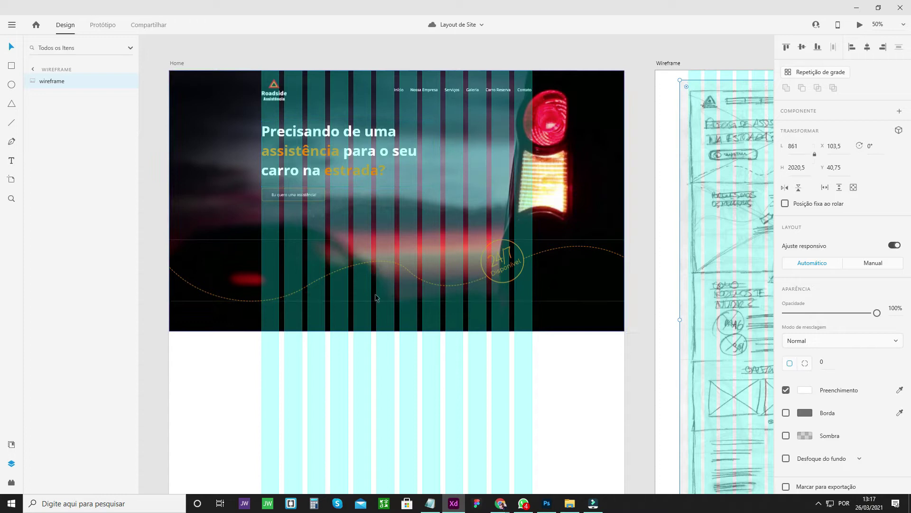
Step: Compare the Home artboard's banner and empty lower area with the section layout of the hand-drawn wireframe
drag(360, 264, 418, 262)
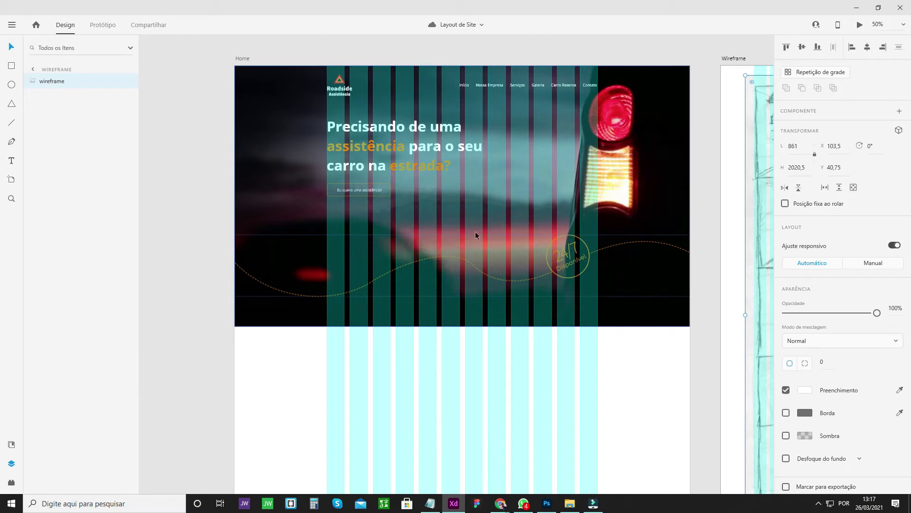
drag(481, 184, 467, 206)
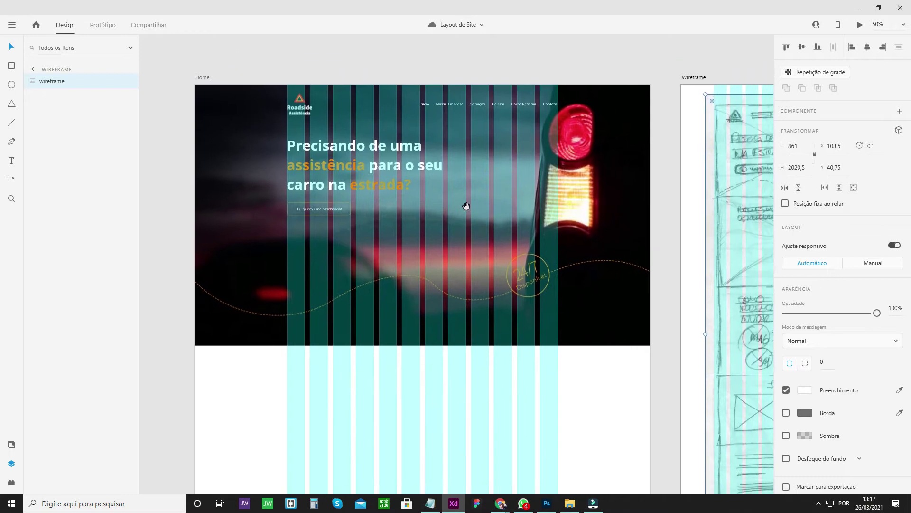
drag(472, 374, 471, 337)
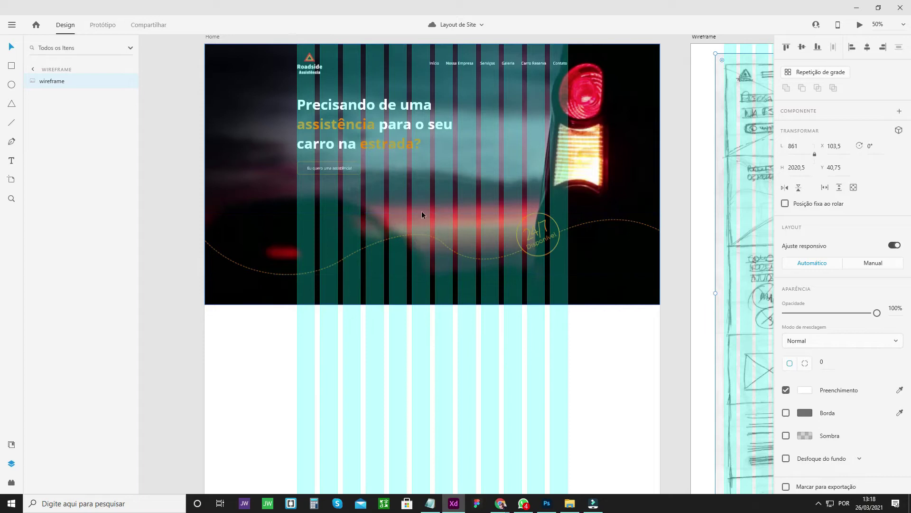
drag(470, 177, 470, 213)
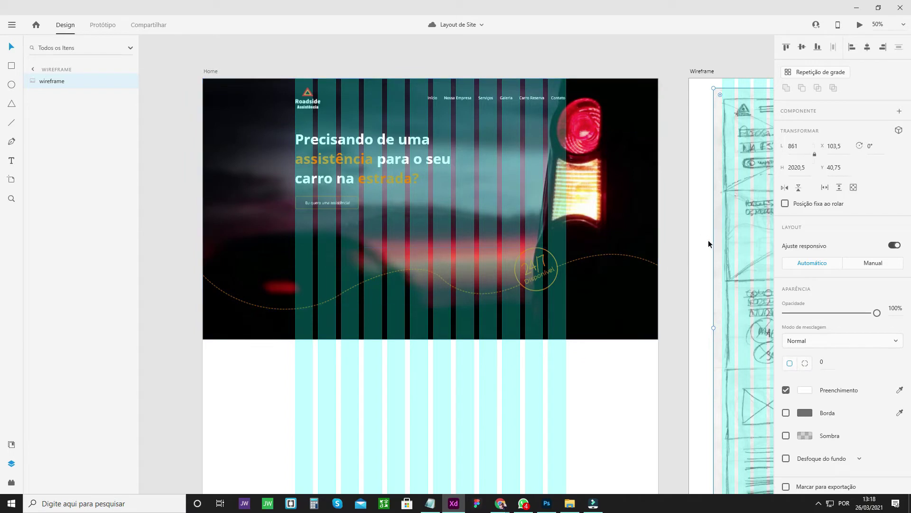
scroll(719, 265, right, 5)
scroll(719, 265, down, 1)
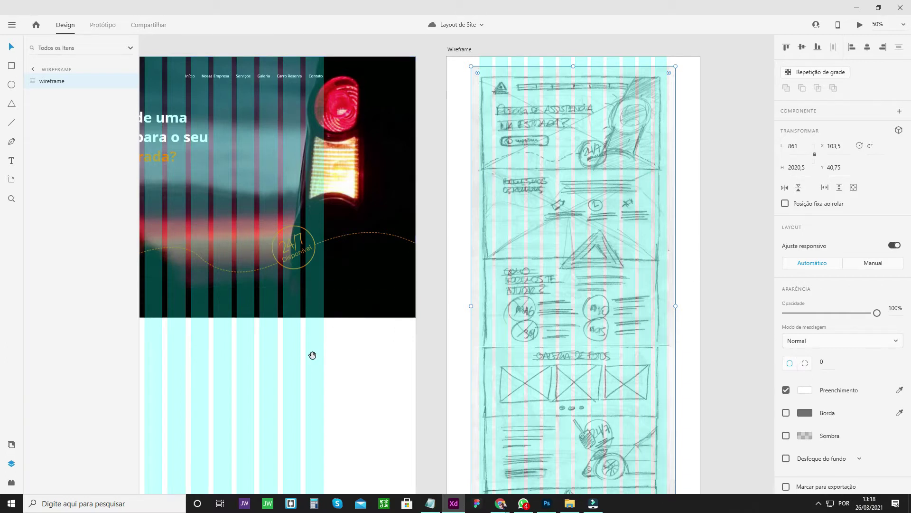
scroll(312, 355, up, 3)
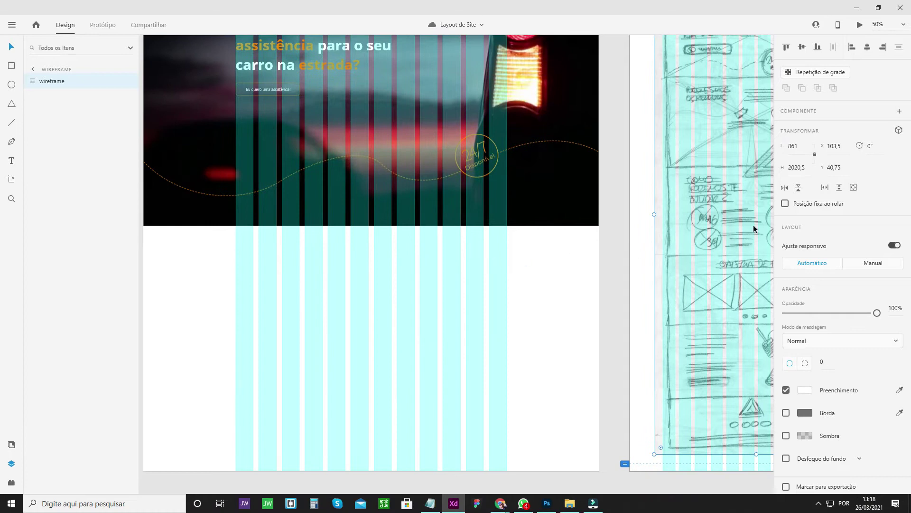
drag(324, 335, 373, 332)
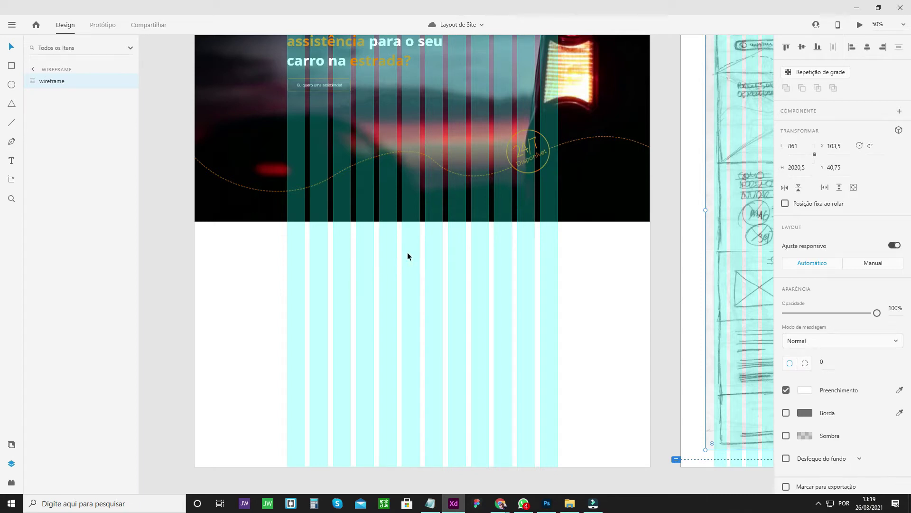
drag(384, 175, 423, 262)
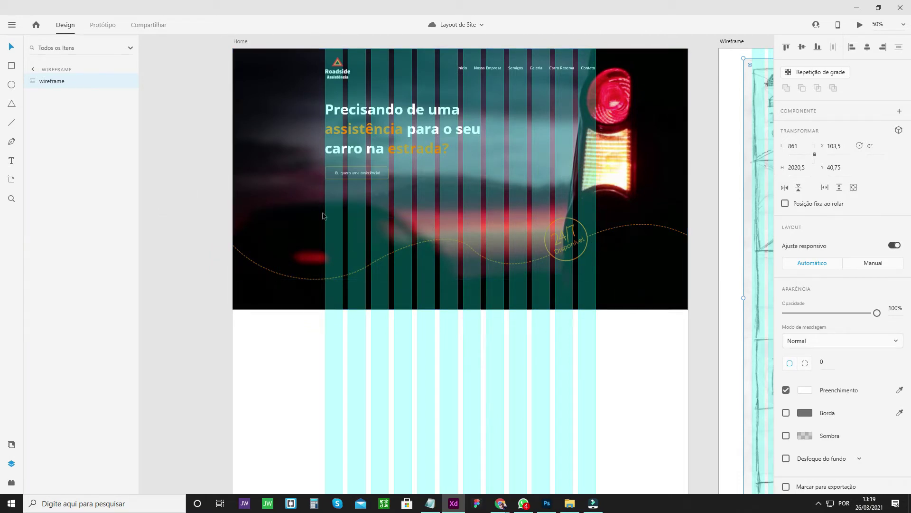
scroll(538, 238, right, 10)
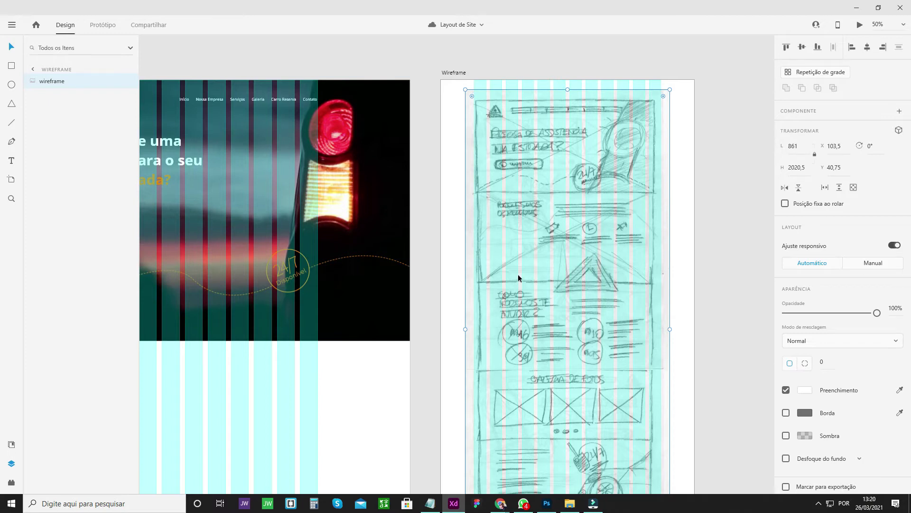
Step: Extend the Home artboard downward to a height of about 2192 px, keeping its 1920 px width
key(space)
drag(329, 349, 532, 224)
drag(392, 307, 434, 321)
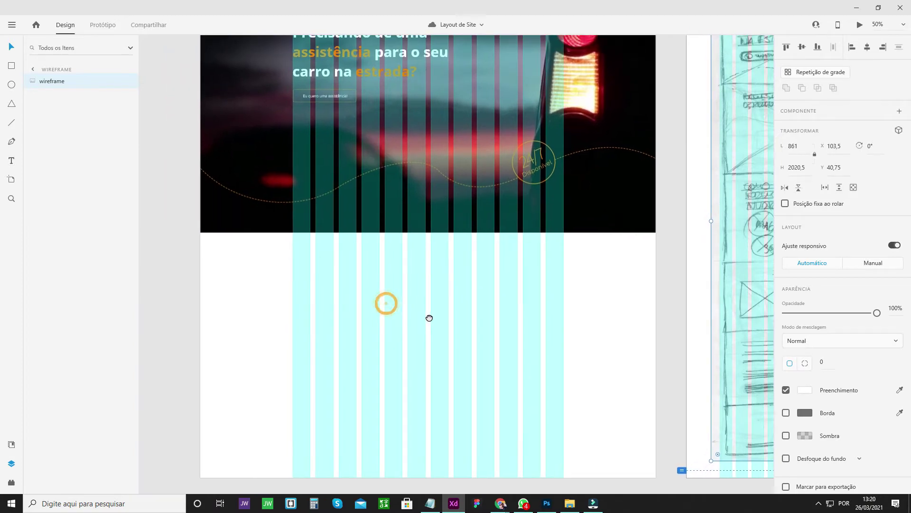
click(229, 341)
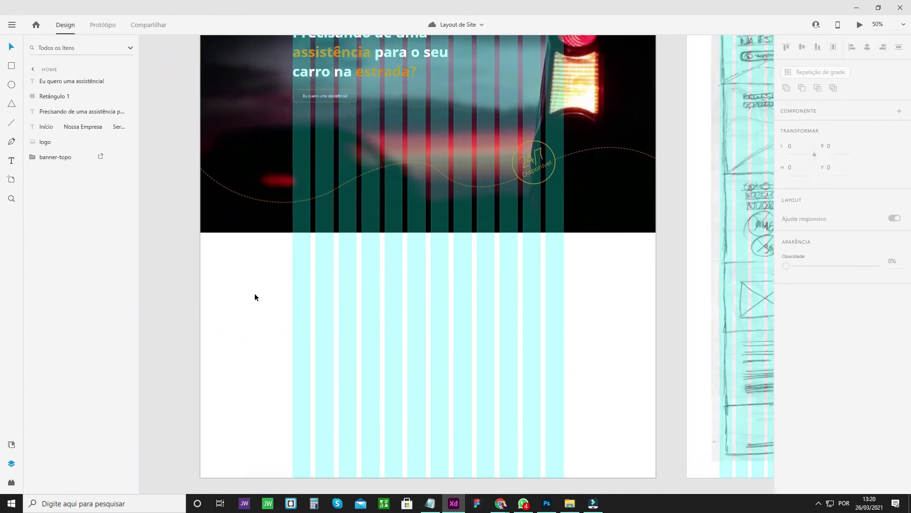
click(244, 309)
scroll(276, 375, up, 1)
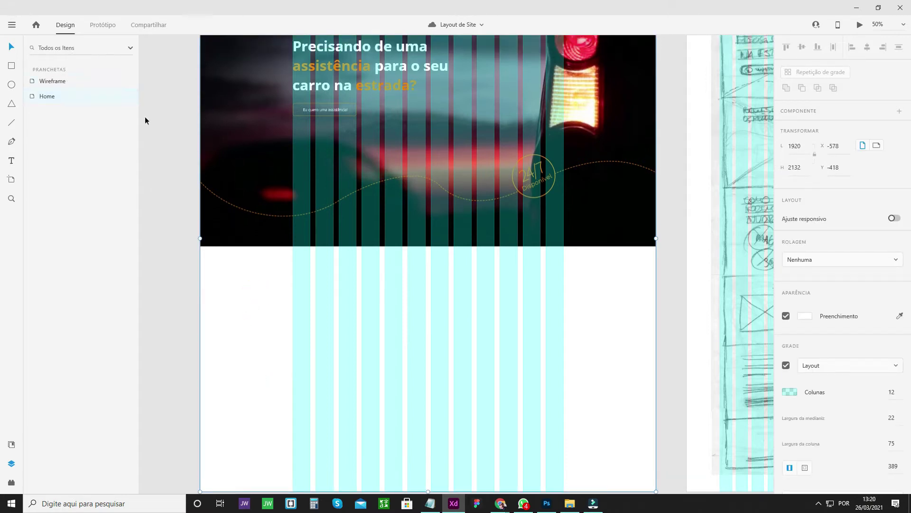
scroll(261, 338, down, 3)
scroll(262, 342, up, 2)
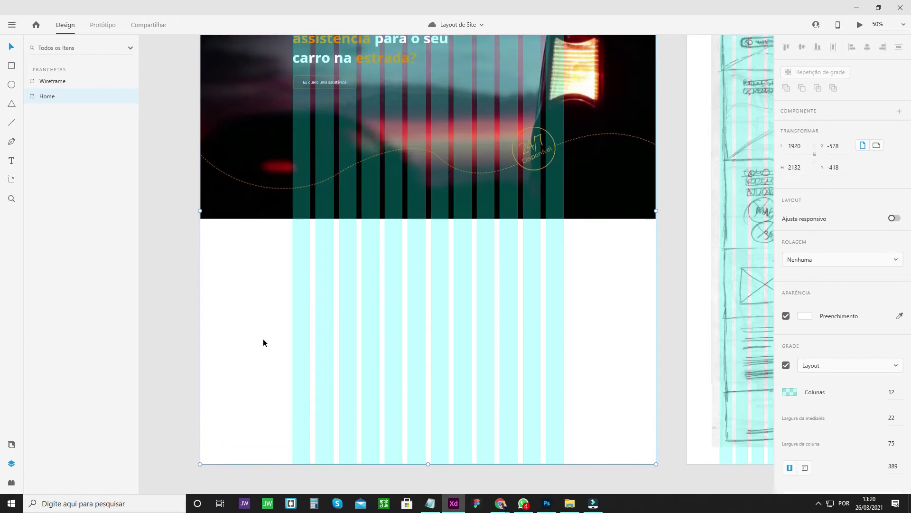
drag(428, 463, 475, 478)
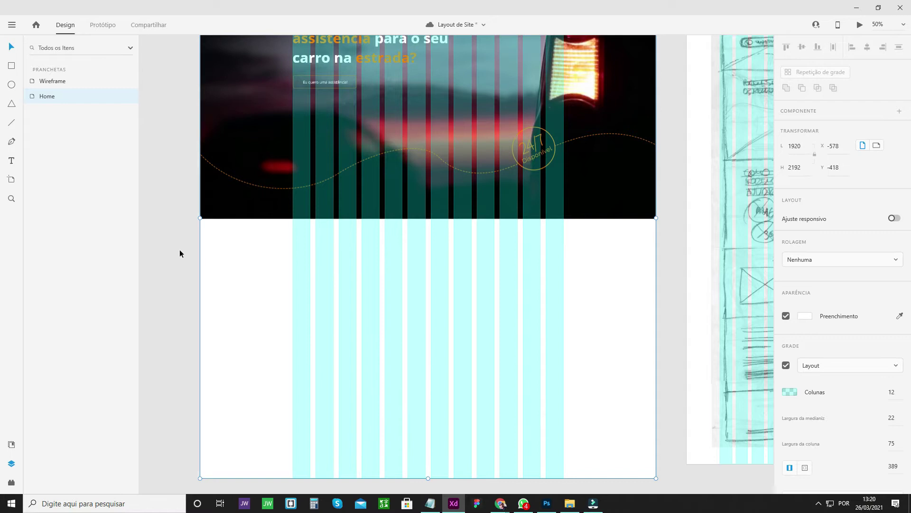
click(156, 305)
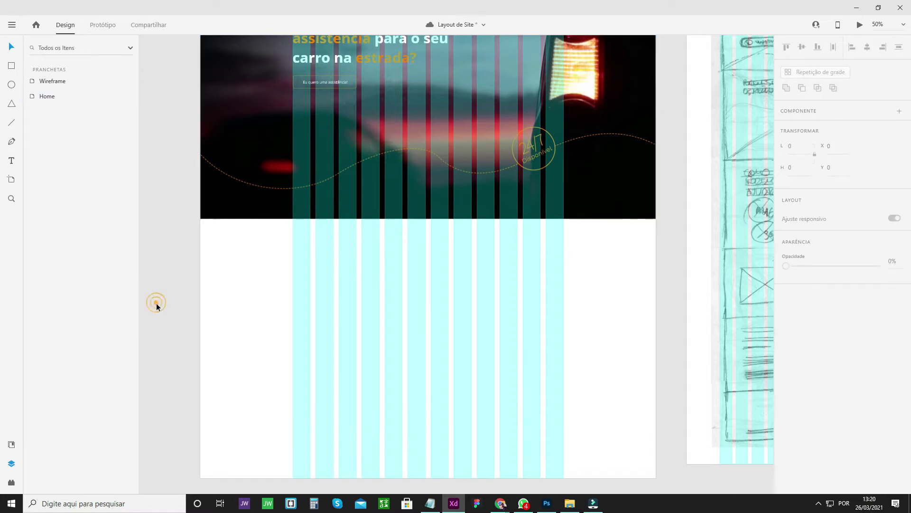
Step: Rename the button's rectangle layer on the Home artboard to "btn" and save the document
click(229, 288)
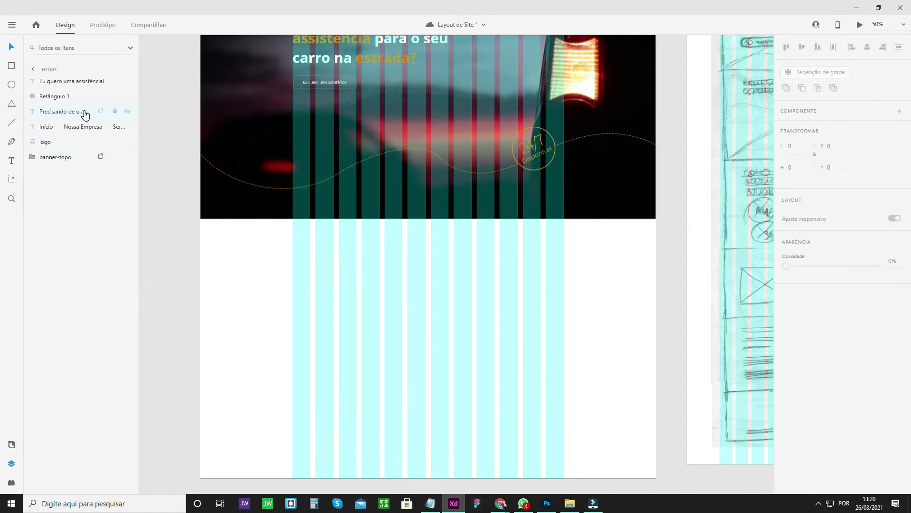
click(59, 99)
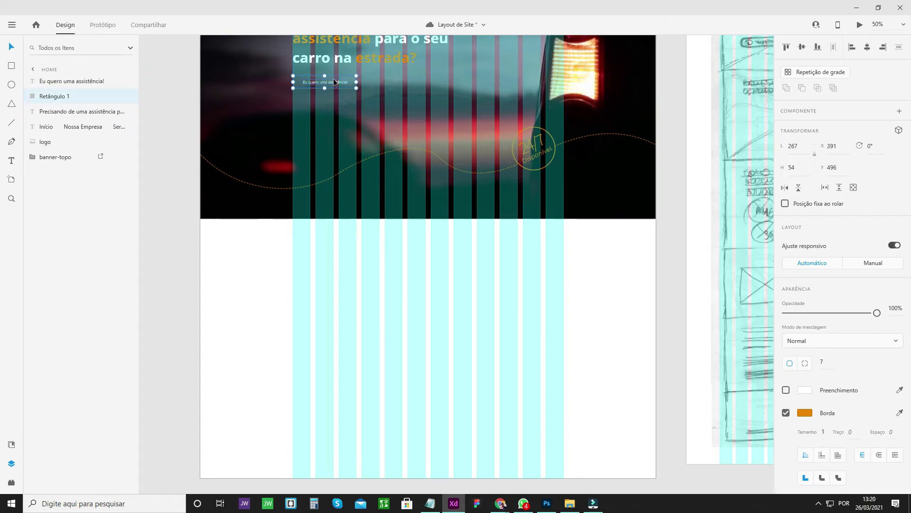
double_click(59, 98)
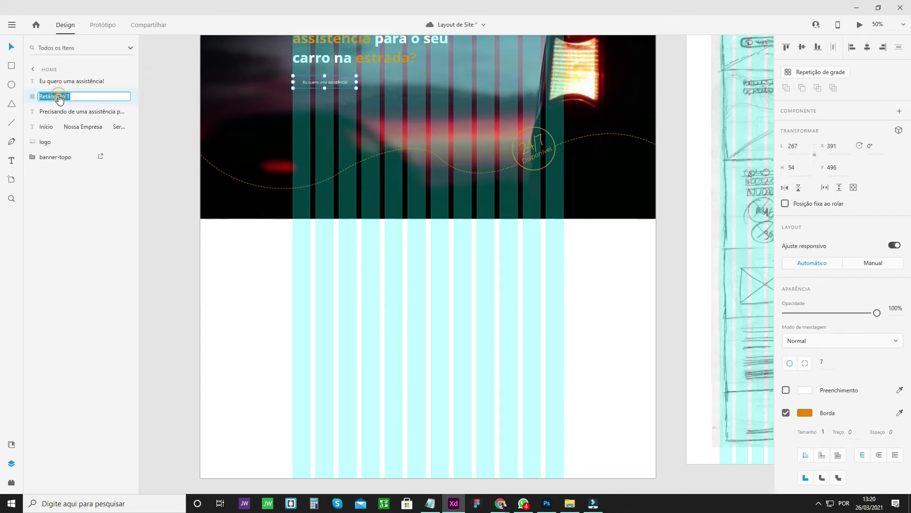
text(btn)
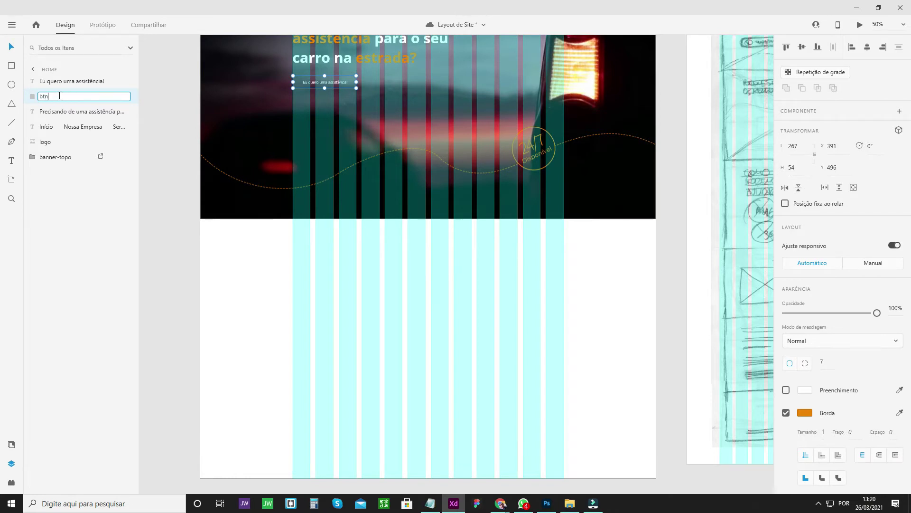
key(Return)
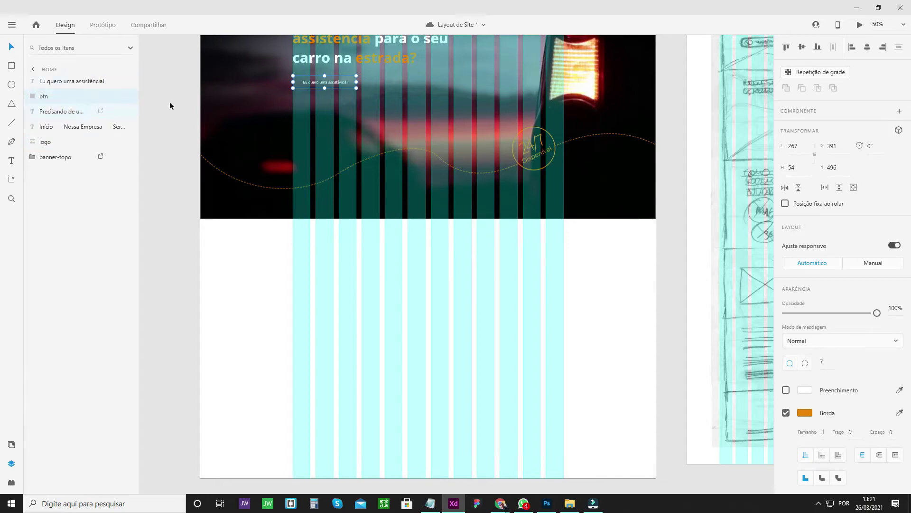
key(ctrl+s)
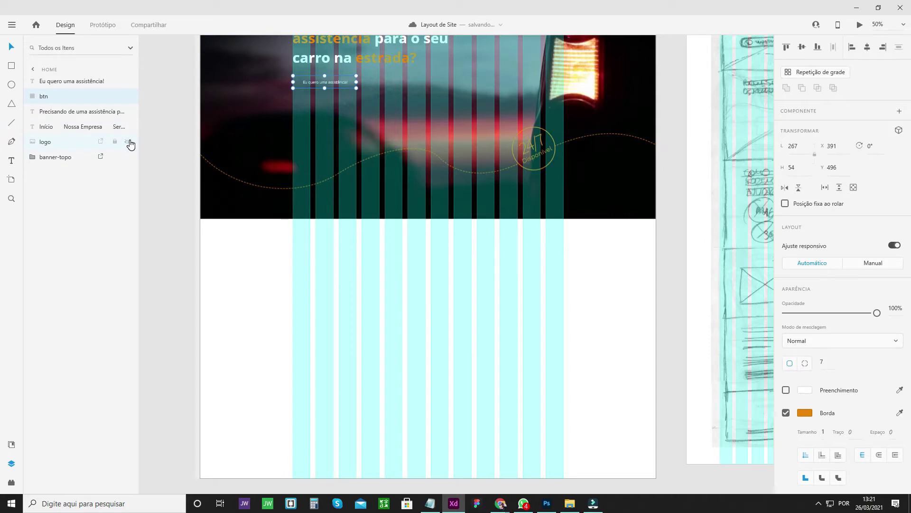
Step: Draw a full-width rectangle of about 1920 × 874 px directly below the top banner on the Home artboard
scroll(366, 237, up, 3)
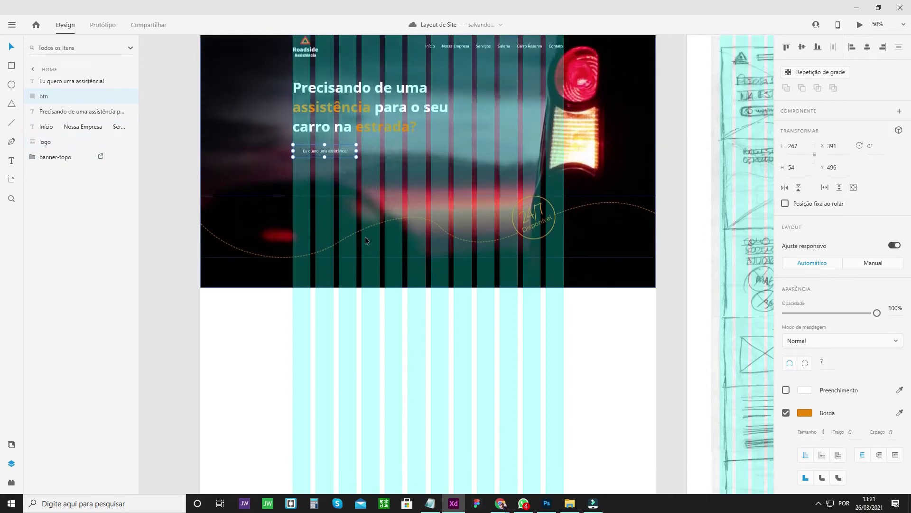
scroll(365, 236, up, 1)
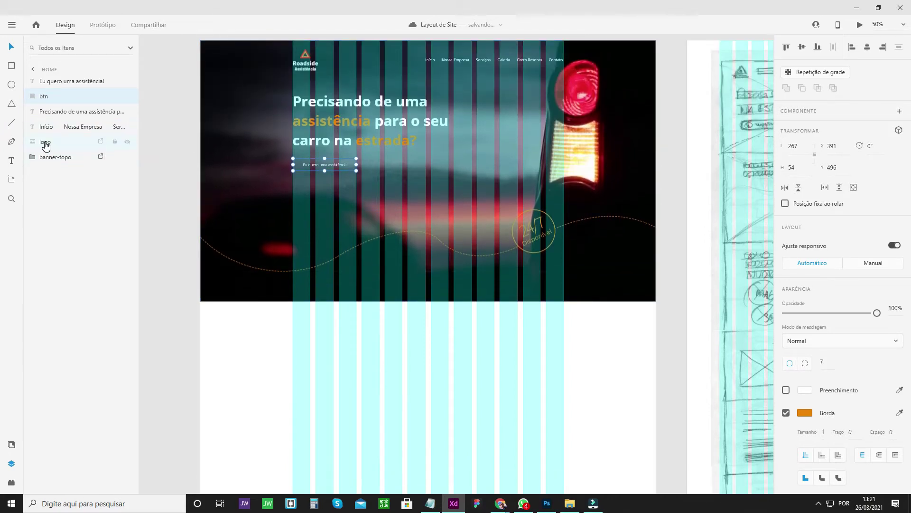
click(52, 158)
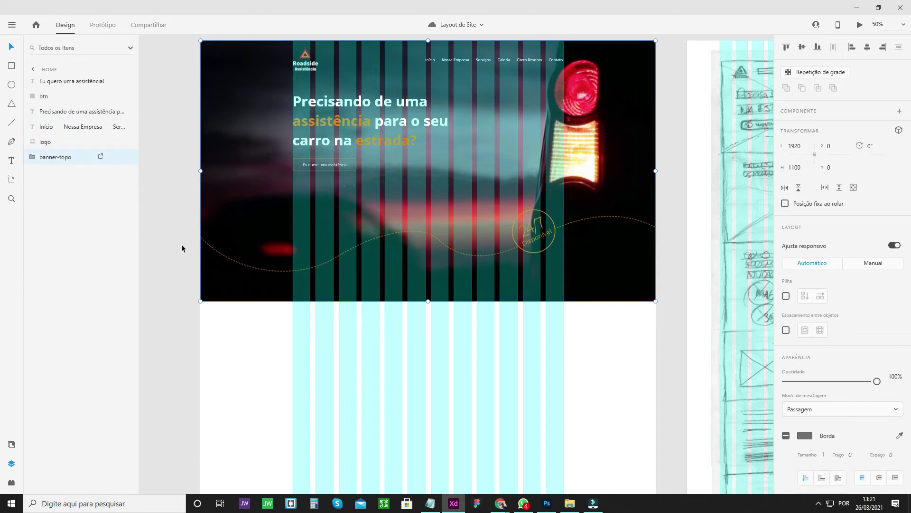
scroll(289, 266, down, 3)
click(245, 252)
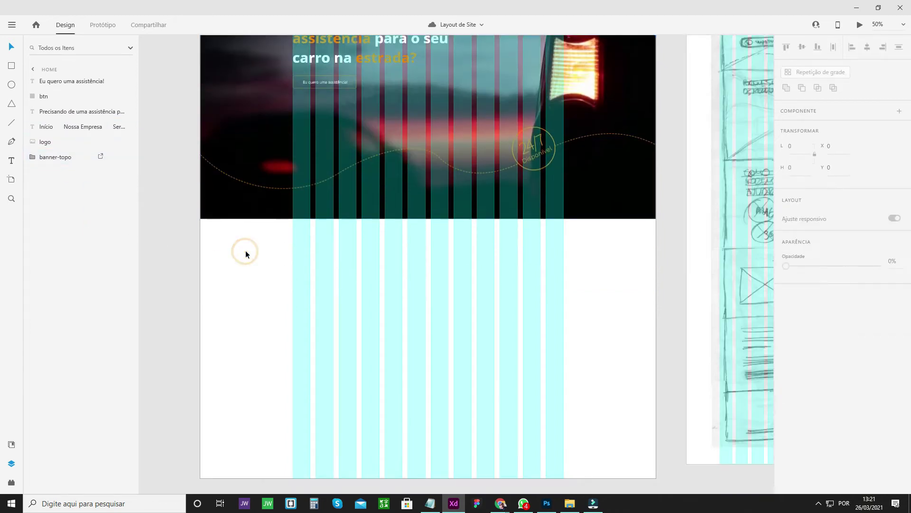
click(9, 68)
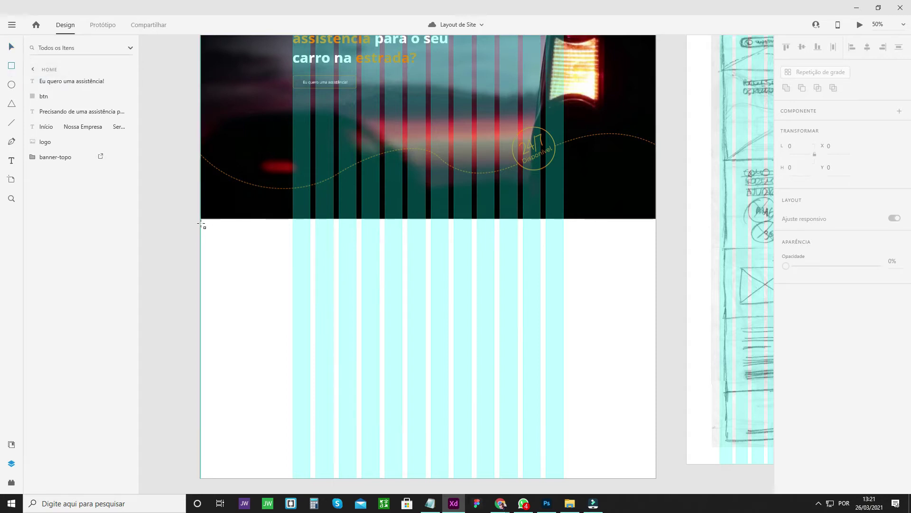
mouse_move(201, 219)
mouse_down()
mouse_move(230, 258)
mouse_move(397, 393)
mouse_move(656, 464)
mouse_up()
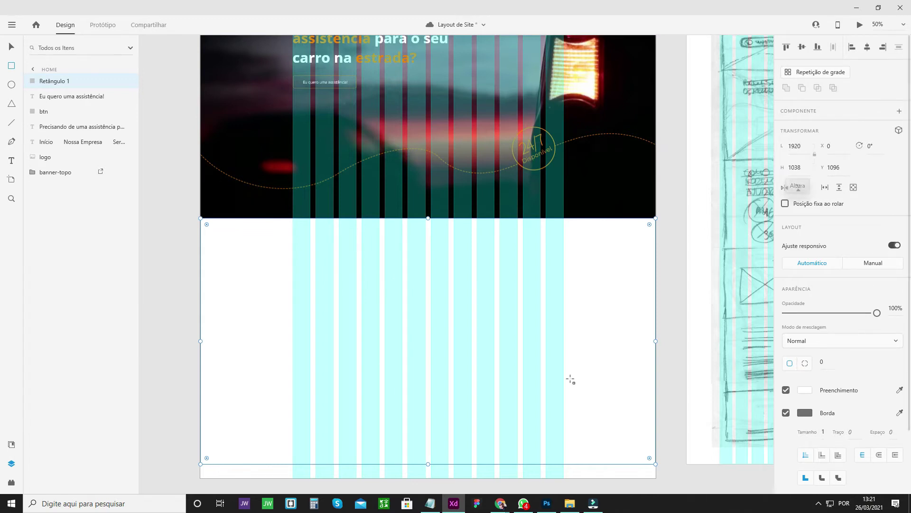
drag(429, 466, 442, 427)
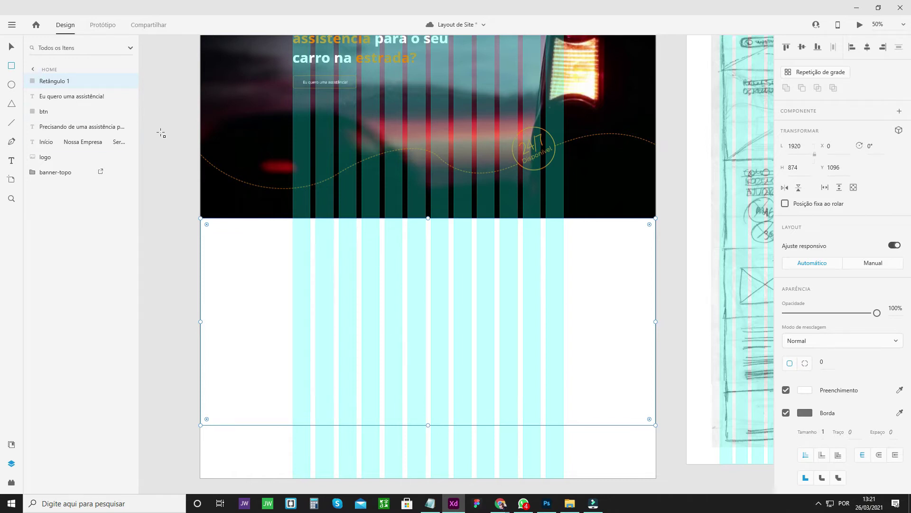
click(10, 50)
click(275, 448)
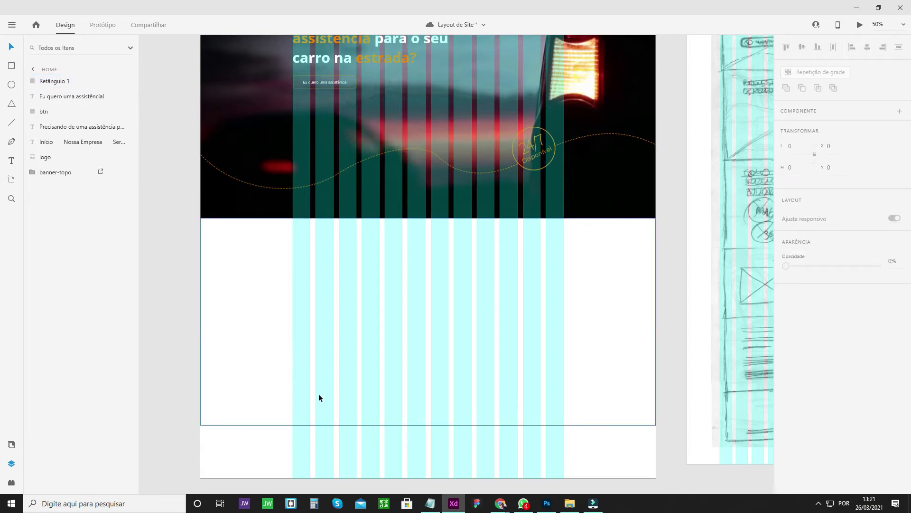
Step: Review the Home artboard and its available scrolling options, keeping Rolagem set to Nenhuma
scroll(318, 396, down, 2)
scroll(310, 402, up, 1)
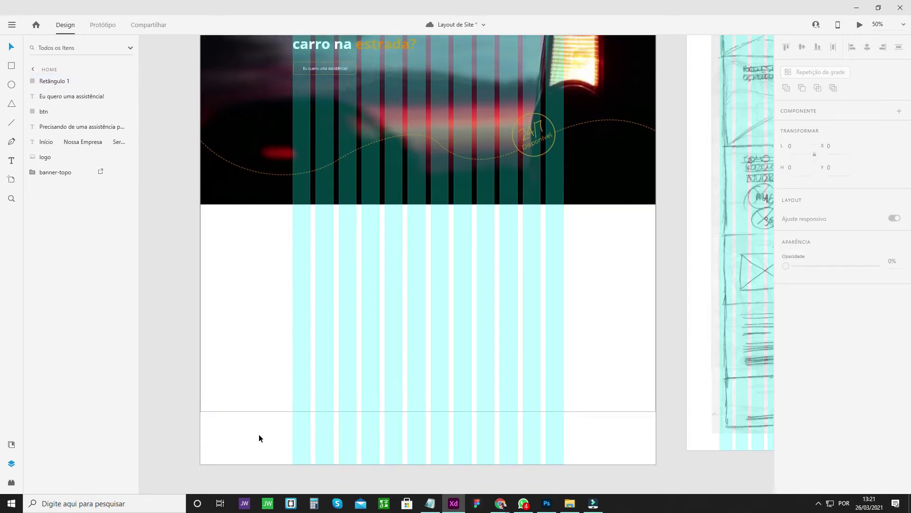
scroll(303, 422, up, 3)
scroll(304, 421, down, 5)
click(270, 411)
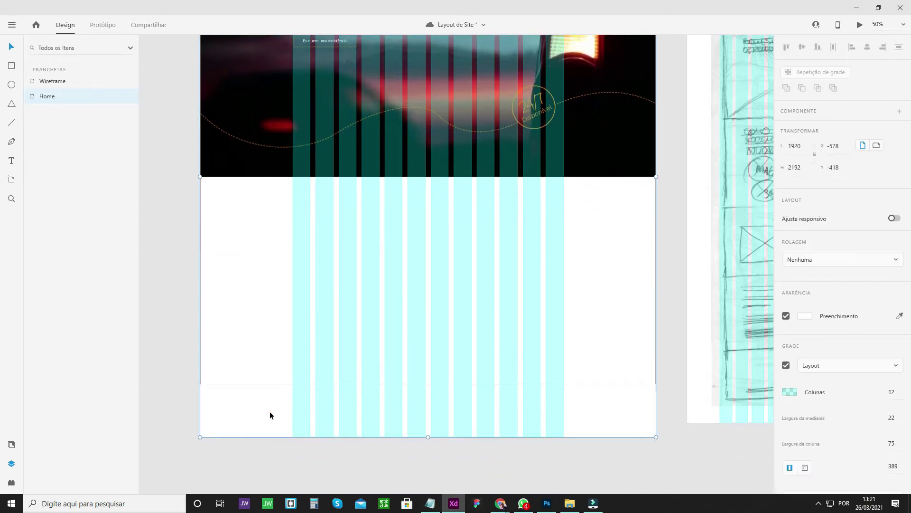
scroll(267, 340, up, 10)
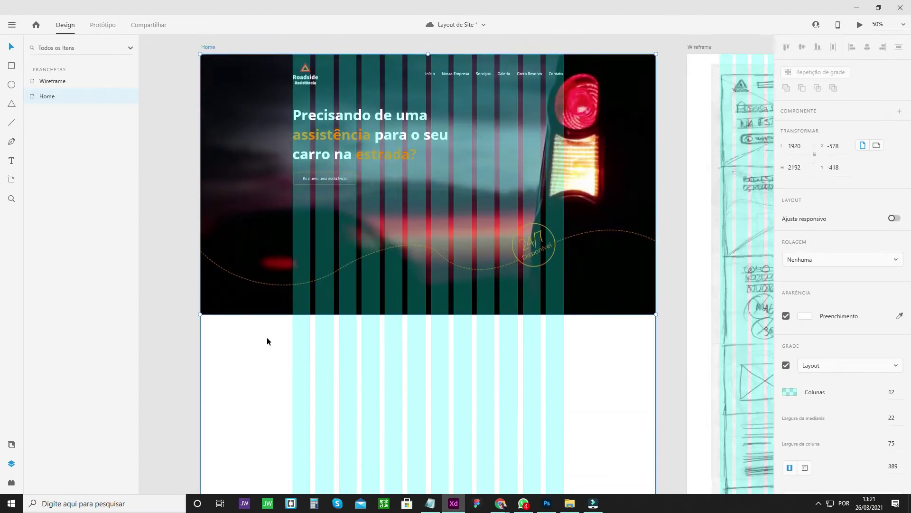
scroll(525, 415, down, 3)
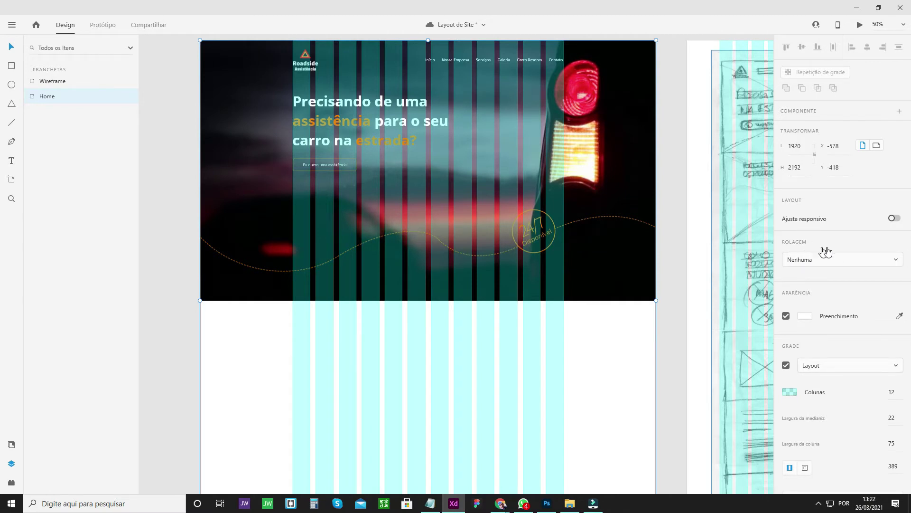
click(805, 263)
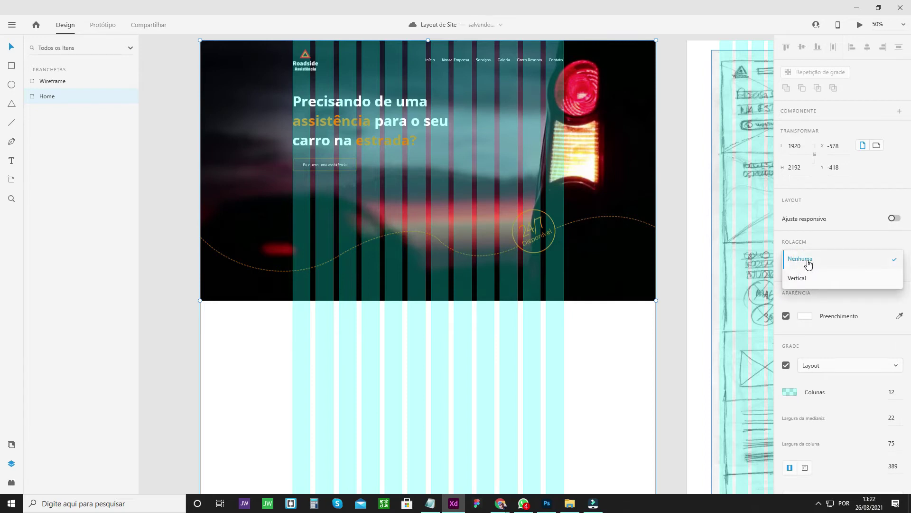
click(804, 264)
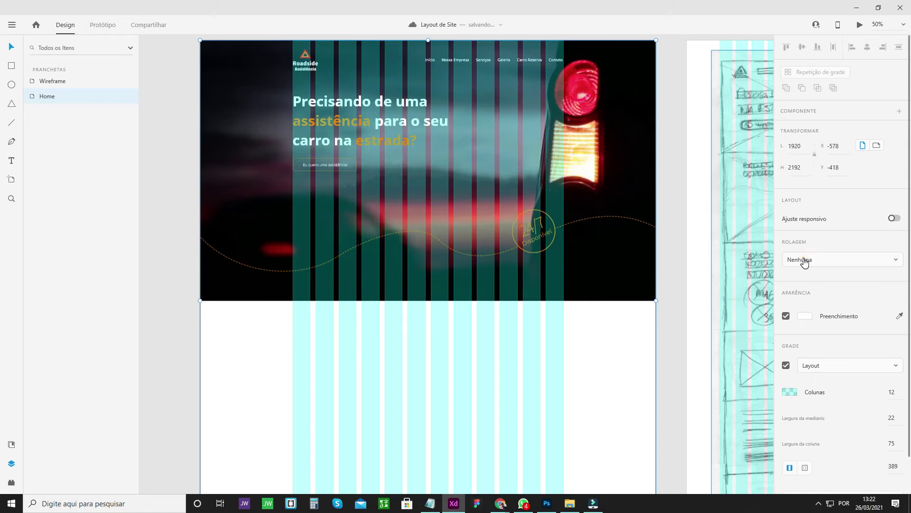
Step: Try Vertical scrolling (Rolagem) on the Home artboard, then switch it back to Nenhuma
click(804, 261)
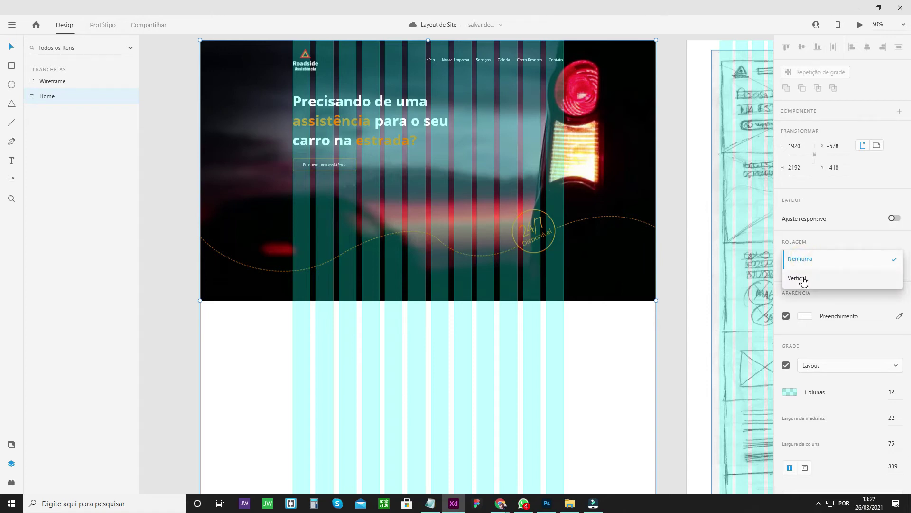
click(803, 279)
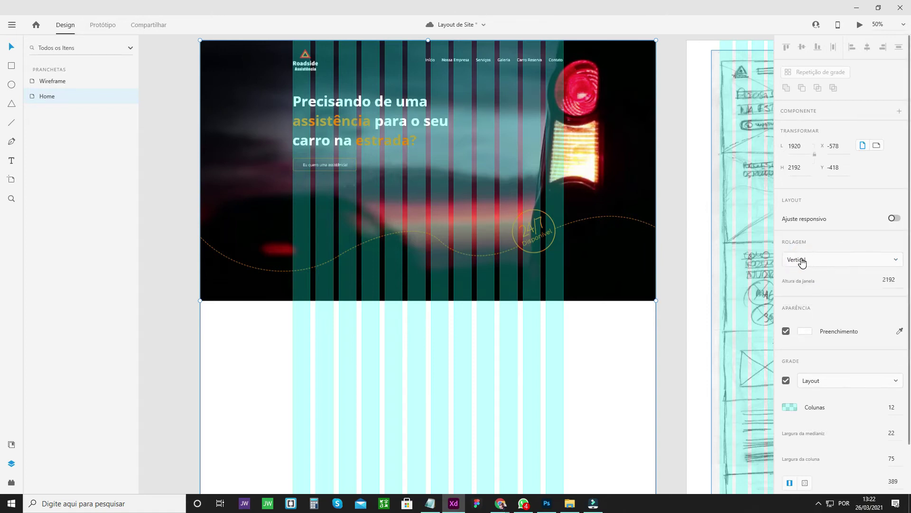
scroll(570, 315, down, 2)
click(808, 256)
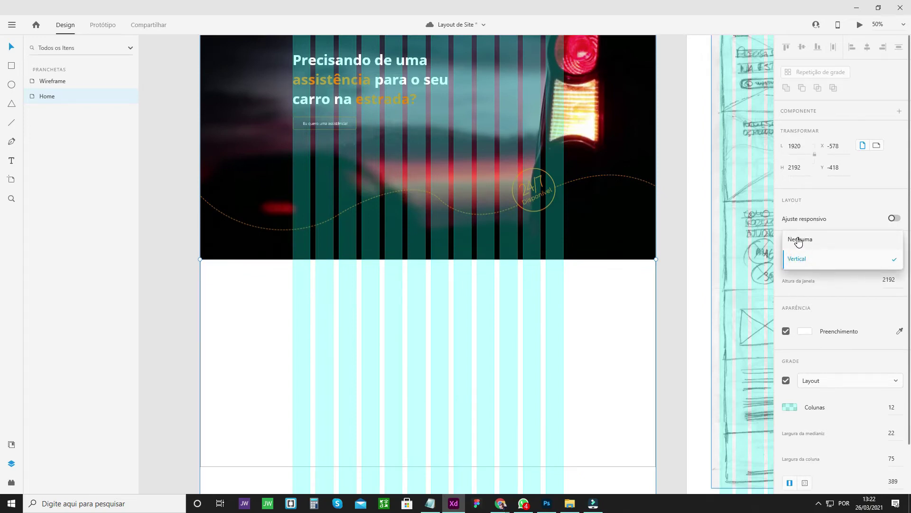
click(799, 241)
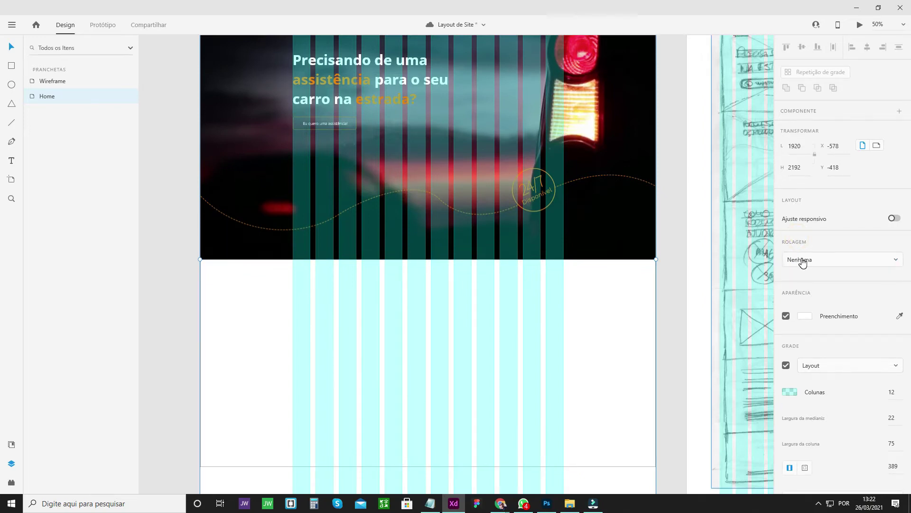
Step: Set the Home artboard's scrolling (Rolagem) to Vertical and save the document
click(802, 263)
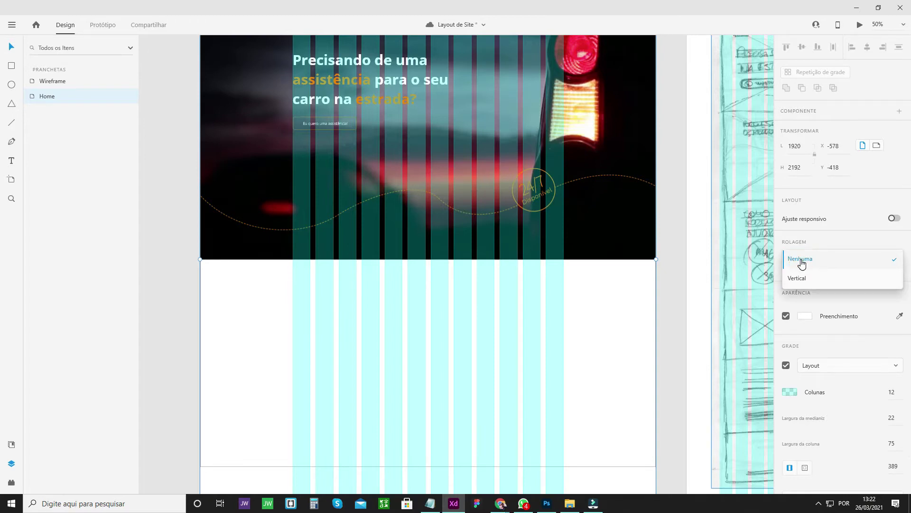
click(798, 279)
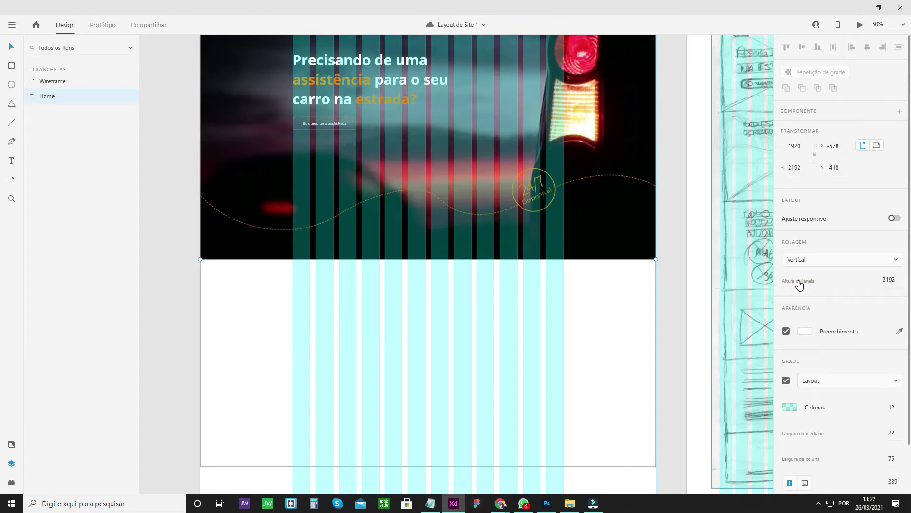
scroll(457, 311, up, 2)
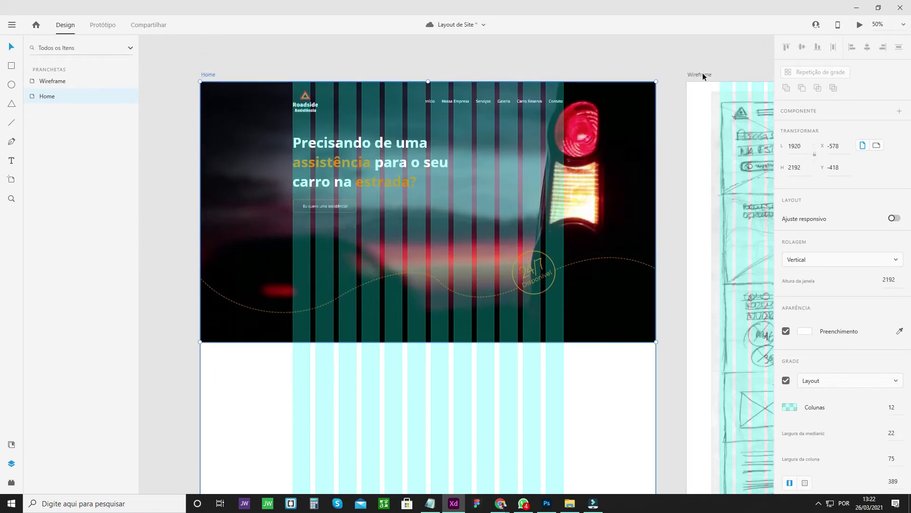
scroll(474, 188, down, 1)
scroll(466, 192, up, 1)
key(ctrl+s)
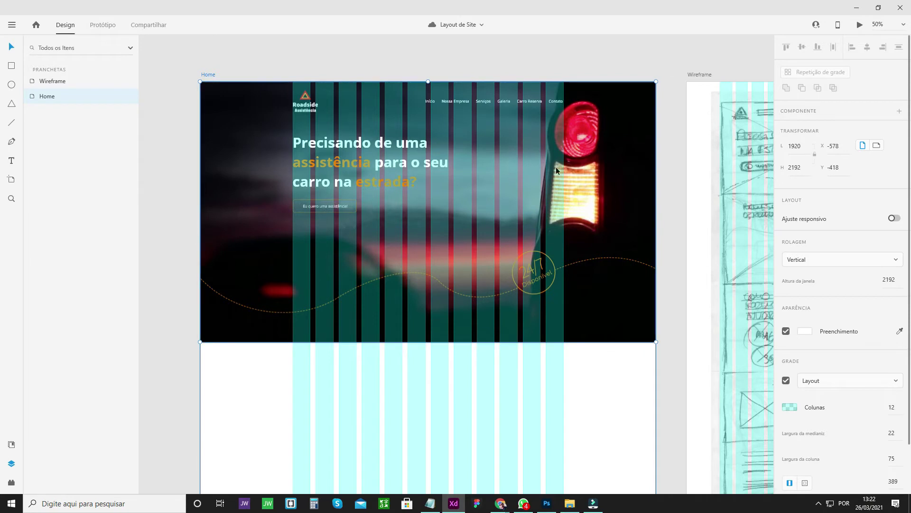
Step: Extend the Home artboard downward to a height of about 2310 px
scroll(470, 184, down, 3)
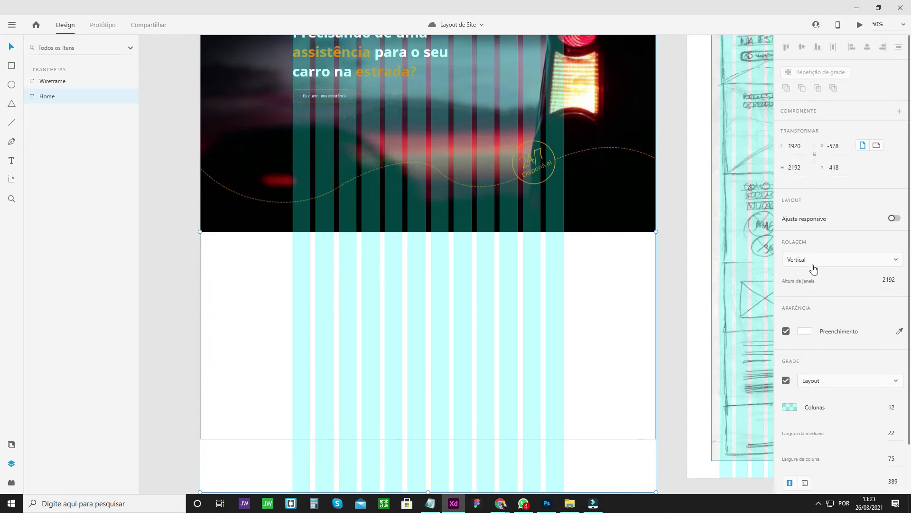
scroll(607, 306, up, 2)
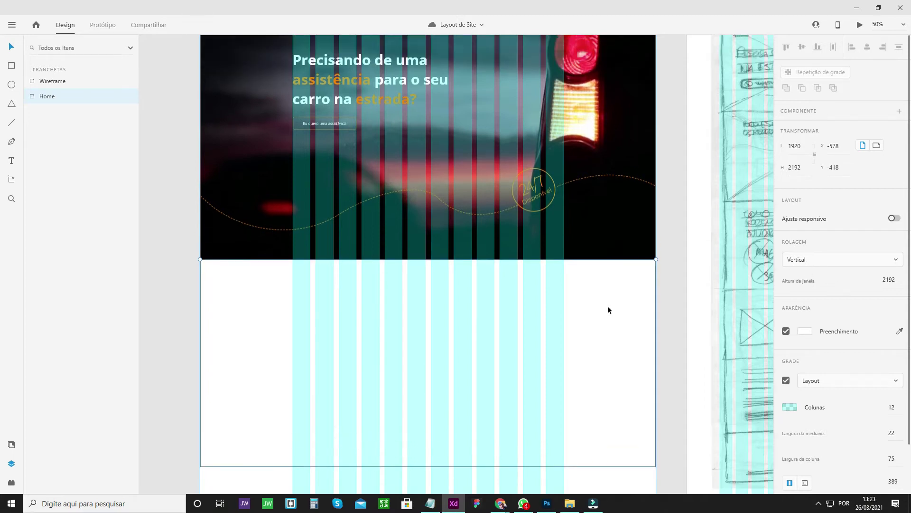
scroll(607, 306, down, 3)
click(267, 447)
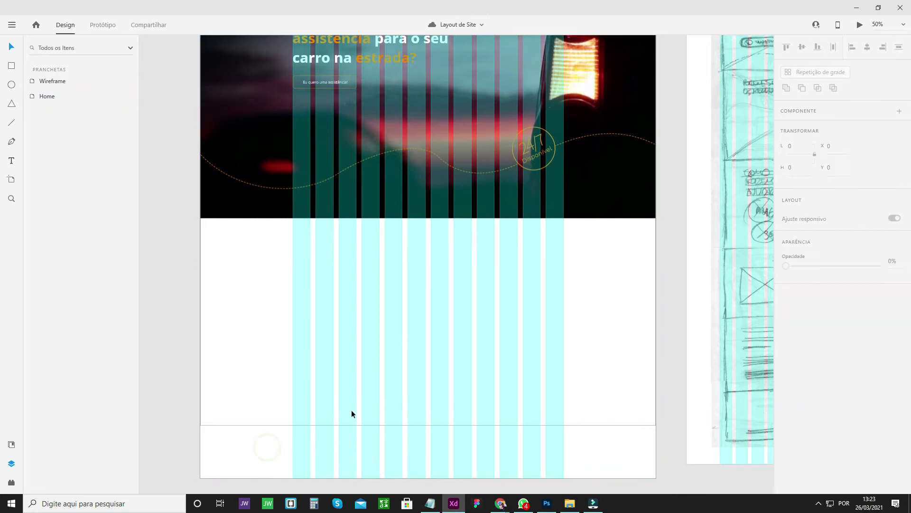
click(651, 249)
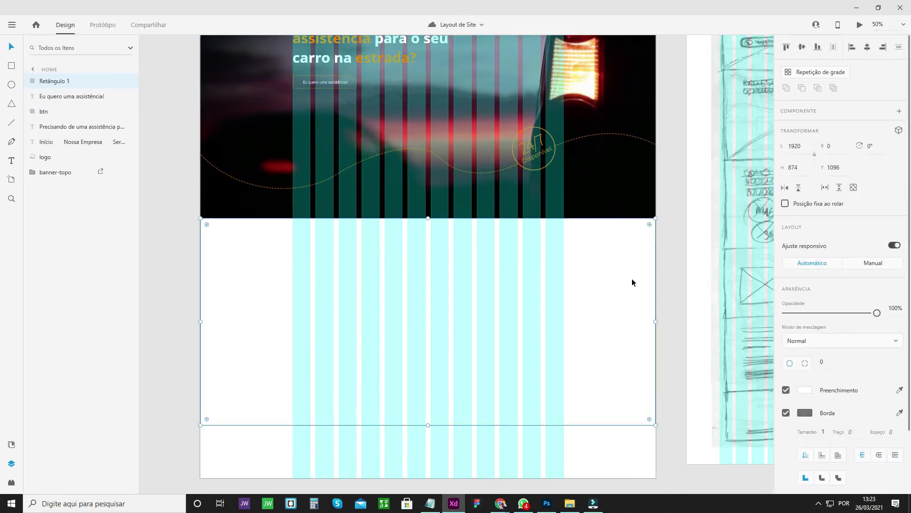
click(599, 435)
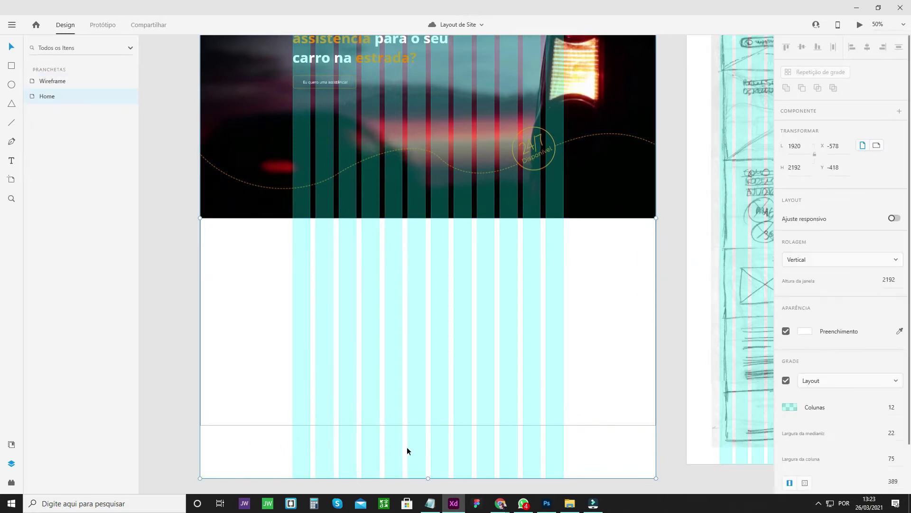
drag(428, 478, 477, 483)
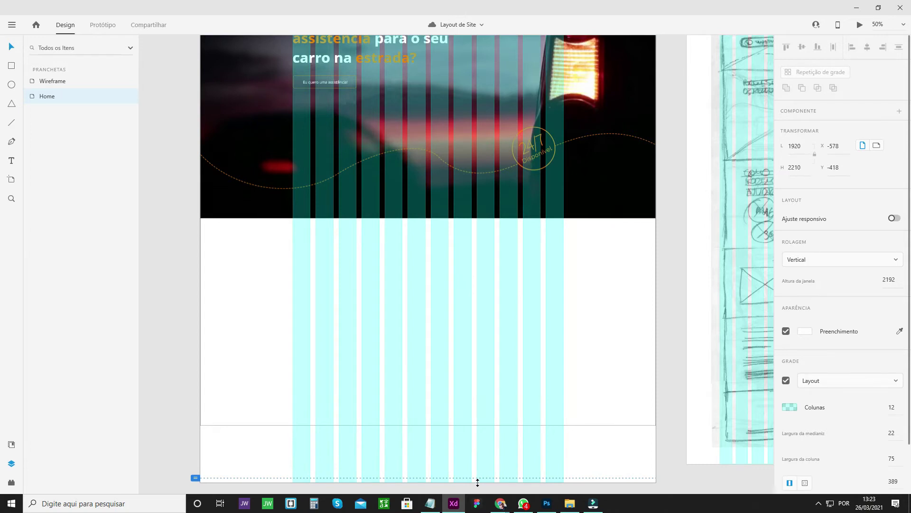
scroll(370, 365, down, 1)
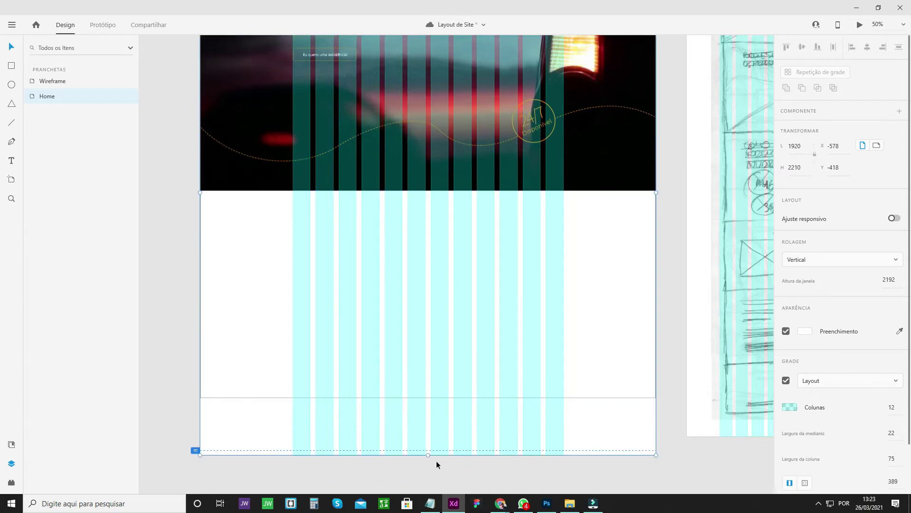
drag(429, 455, 429, 479)
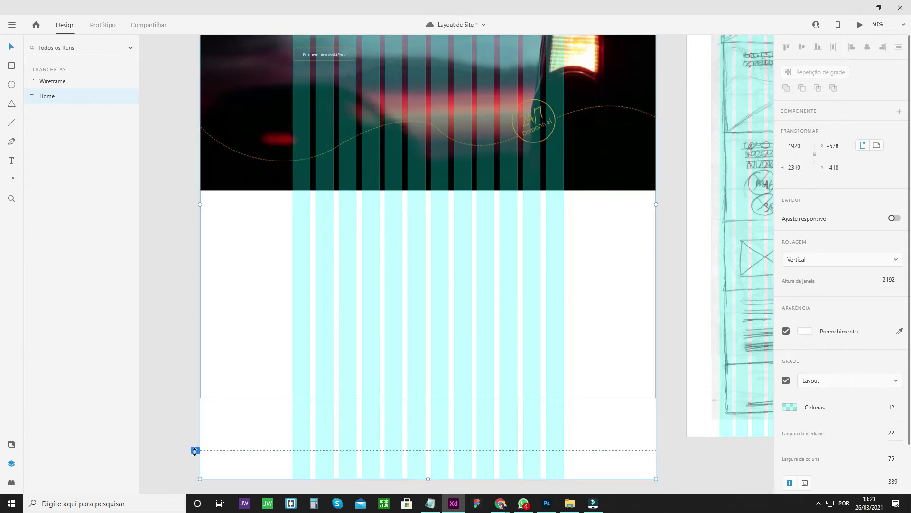
Step: Move the large rectangle down to about Y 1206, leaving a gap below the top banner
click(258, 236)
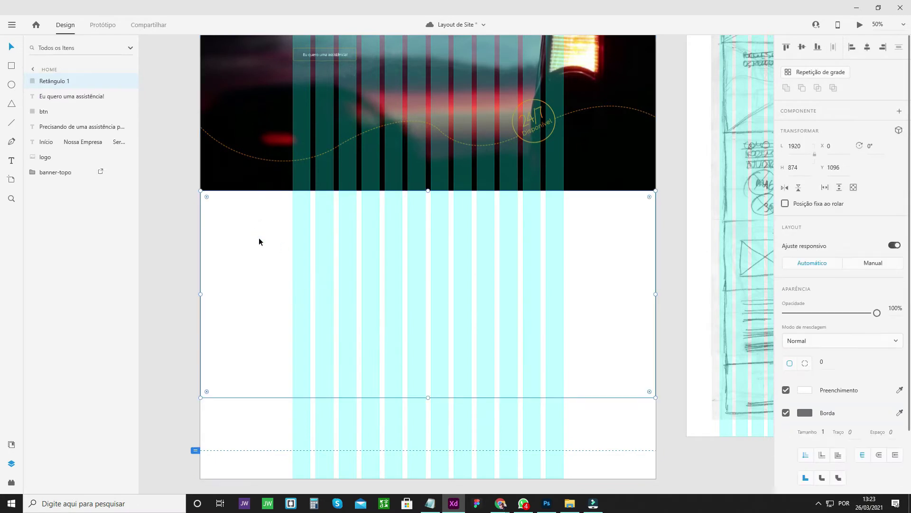
drag(257, 244, 259, 256)
click(232, 197)
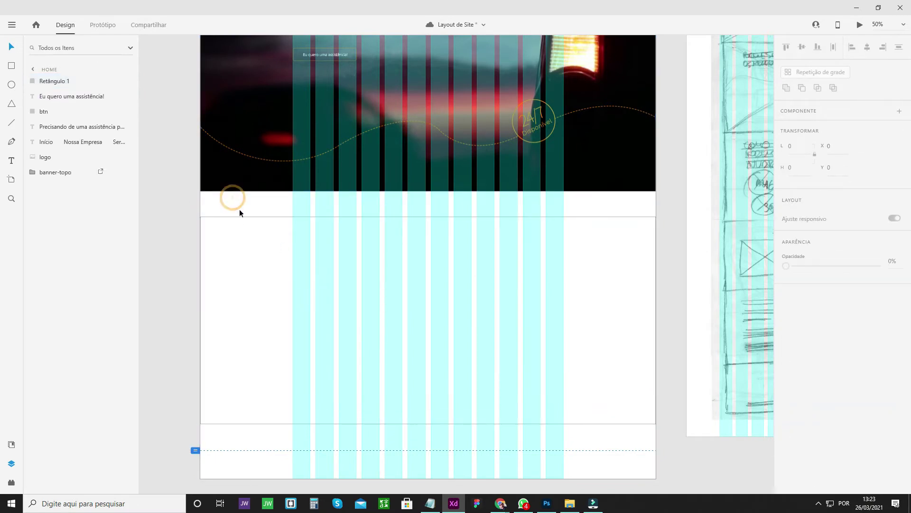
Step: Raise the Home artboard's viewport marker to the banner's lower edge, for a viewport height of about 1100 px
click(236, 205)
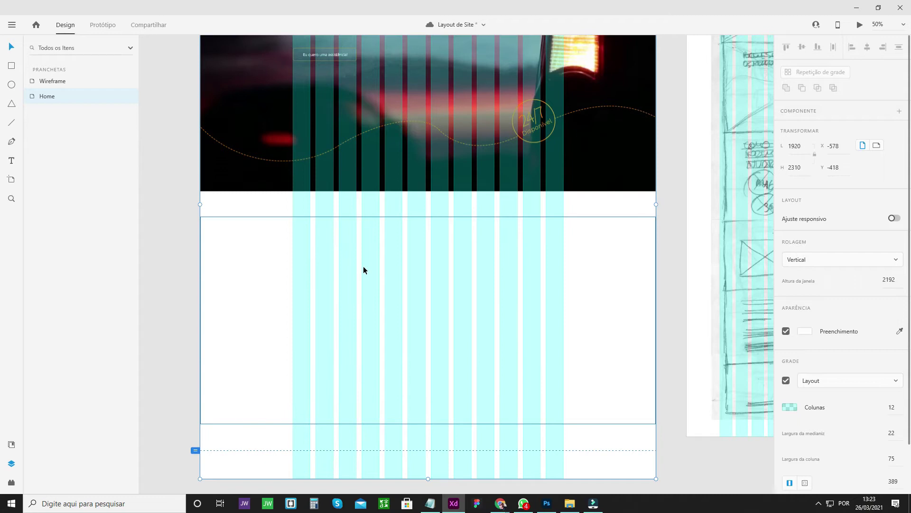
drag(195, 450, 226, 191)
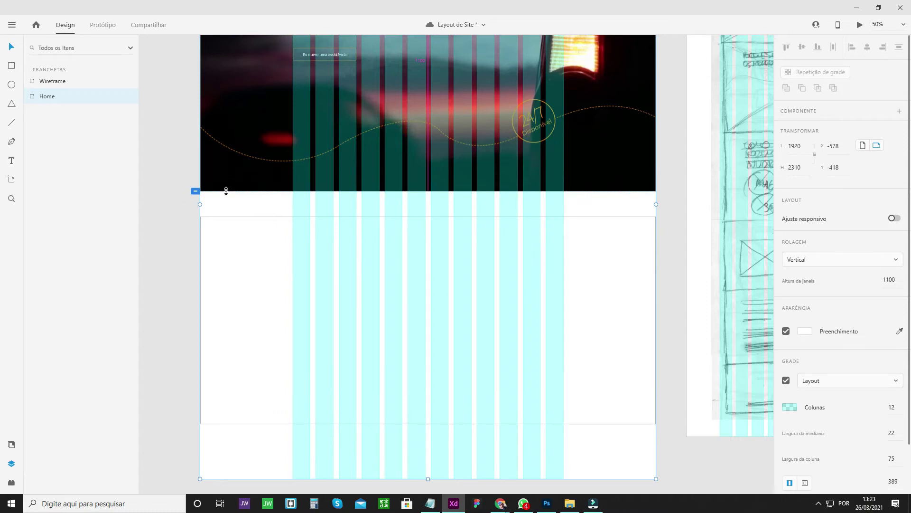
click(286, 362)
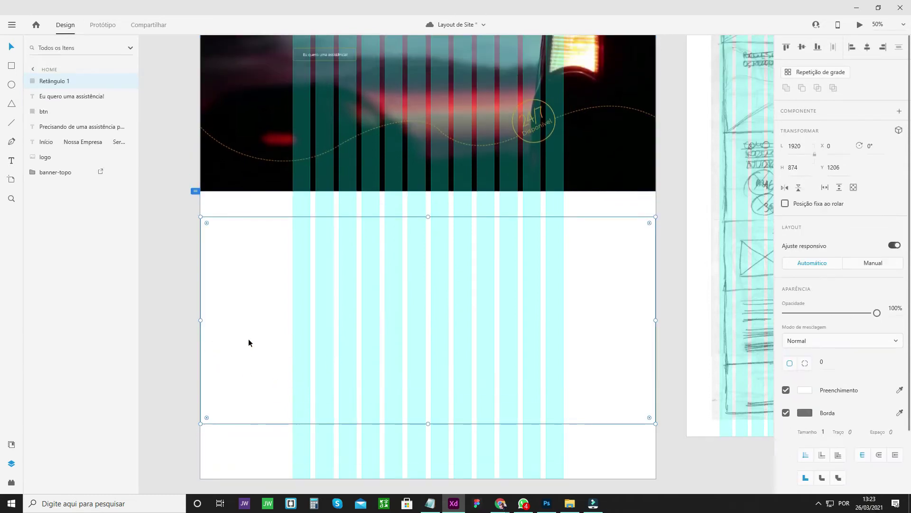
Step: Preview the Home artboard, check its vertical scrolling from the banner to the page end, and close the preview
scroll(656, 321, up, 5)
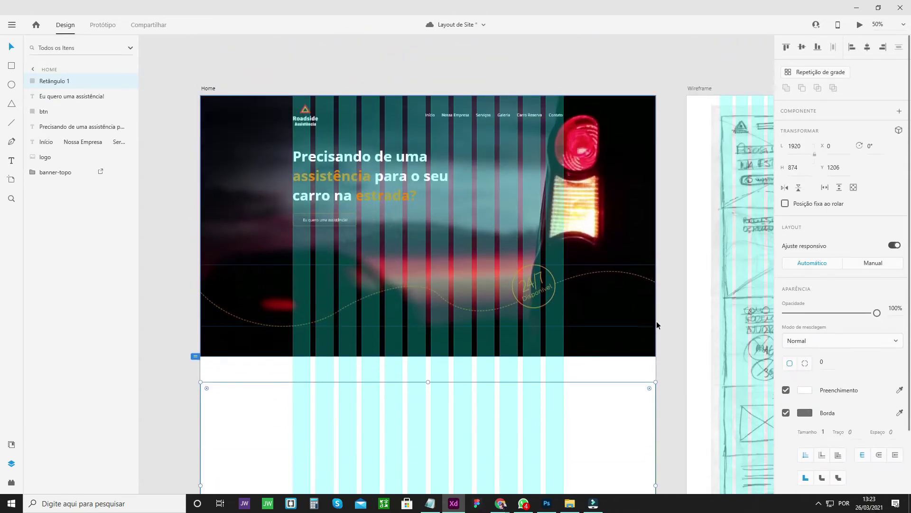
scroll(657, 322, up, 1)
scroll(657, 322, down, 2)
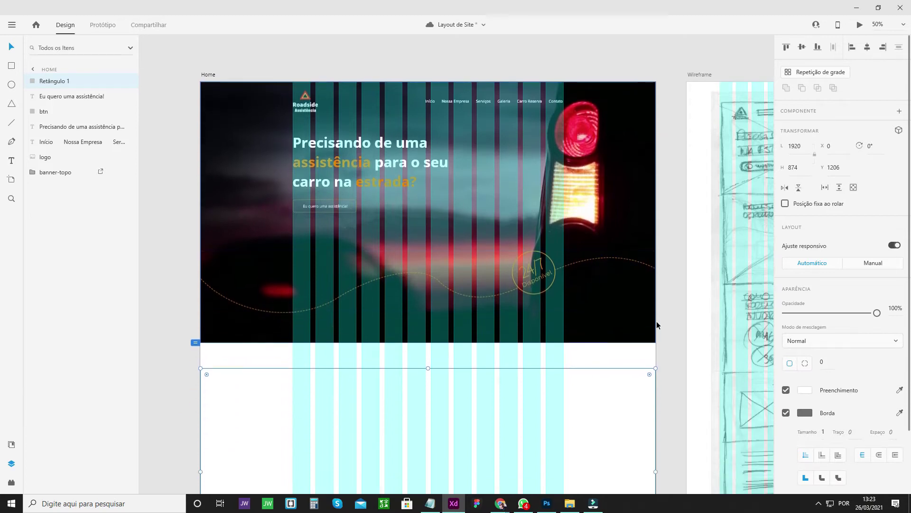
click(860, 25)
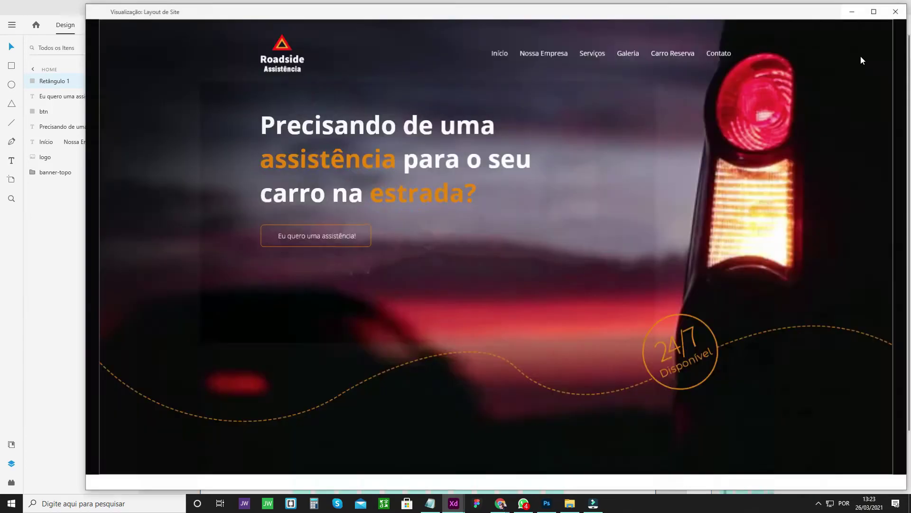
scroll(580, 208, down, 5)
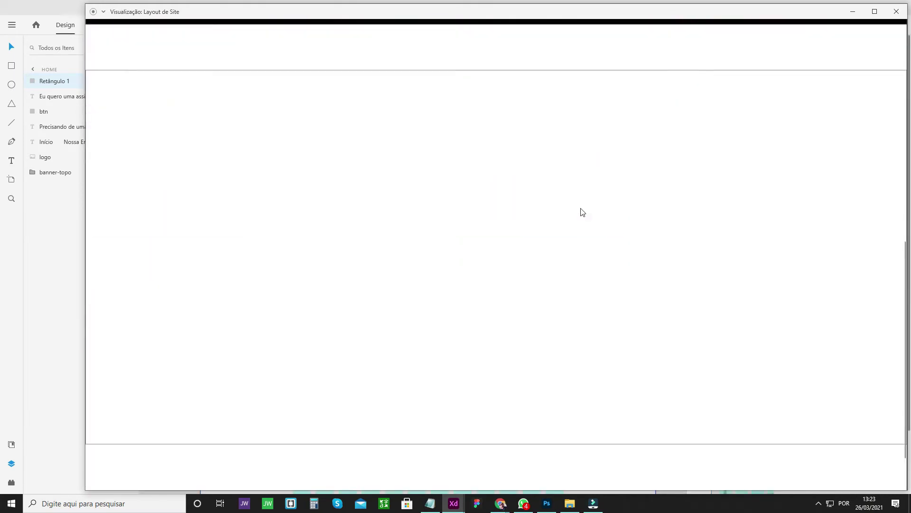
scroll(582, 212, up, 5)
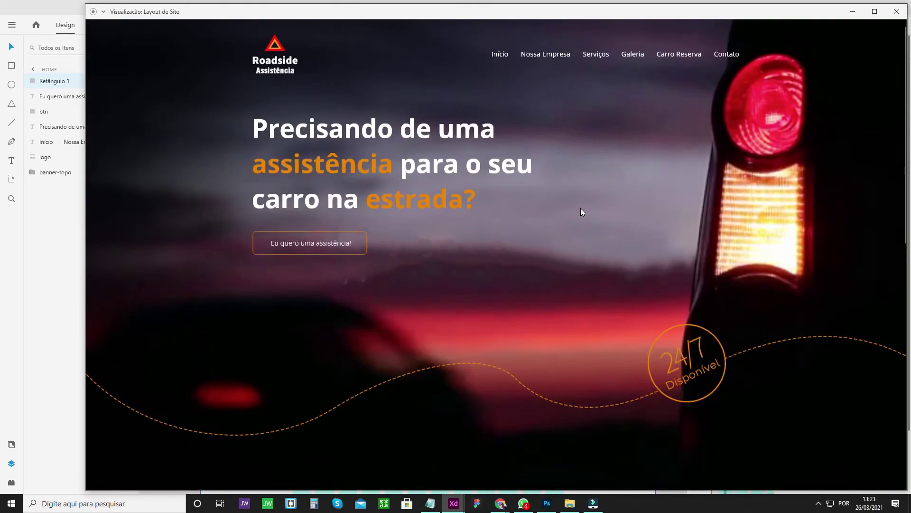
scroll(482, 220, down, 5)
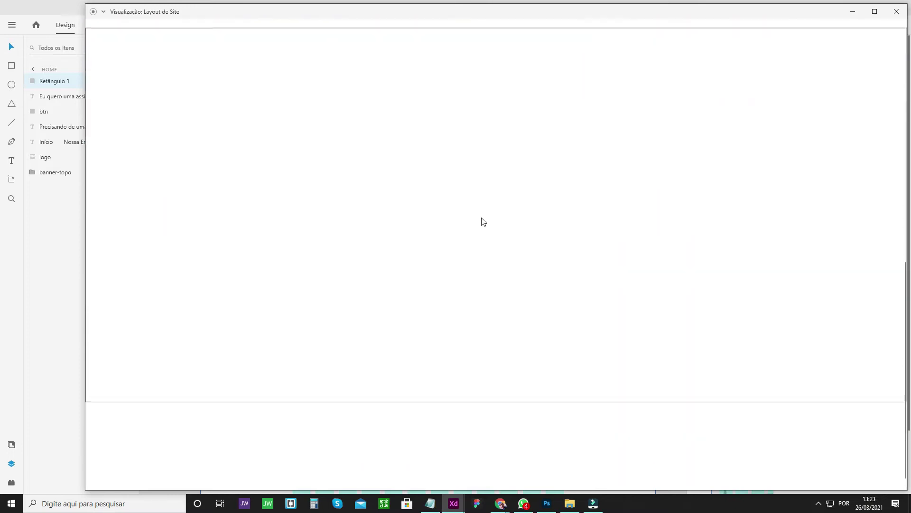
scroll(489, 222, up, 5)
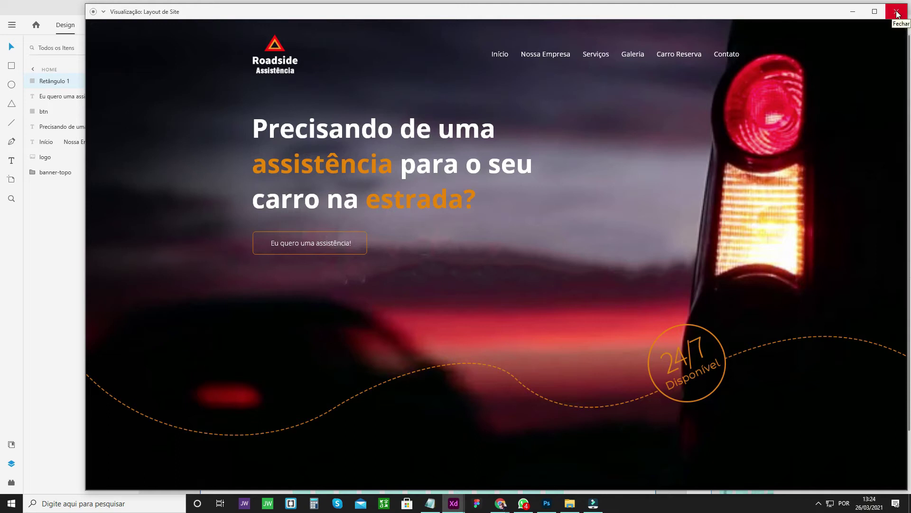
drag(757, 18, 731, 24)
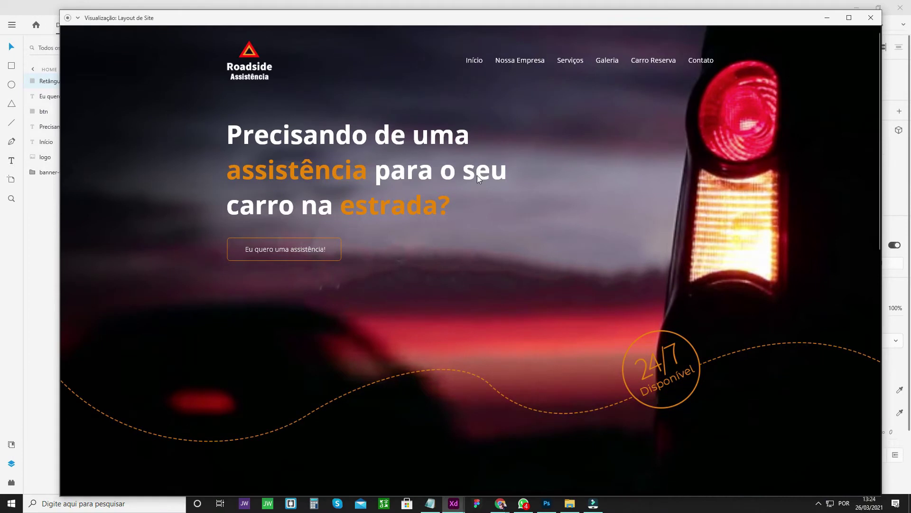
scroll(477, 175, down, 5)
scroll(459, 188, up, 5)
click(872, 18)
Step: Move the large rectangle back up to about Y 1100, directly against the top banner's lower edge
scroll(228, 299, down, 2)
click(228, 298)
drag(278, 323, 278, 297)
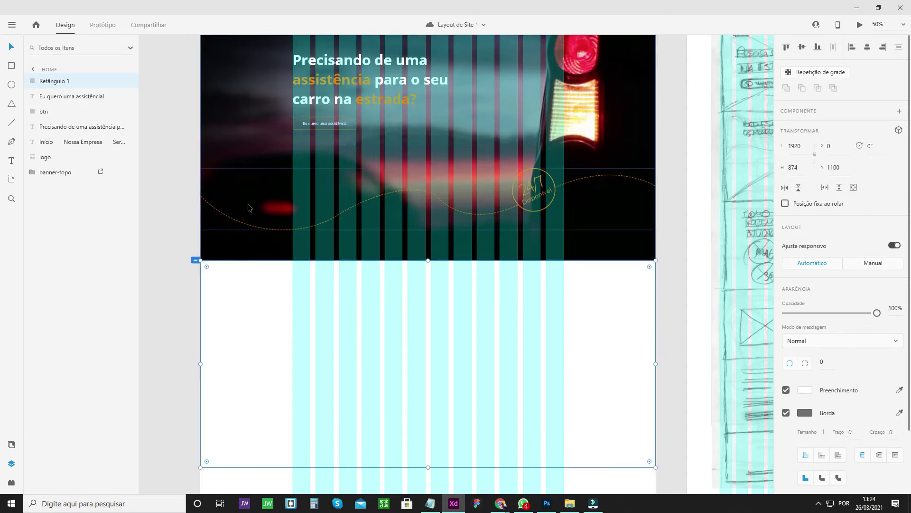
scroll(257, 337, down, 1)
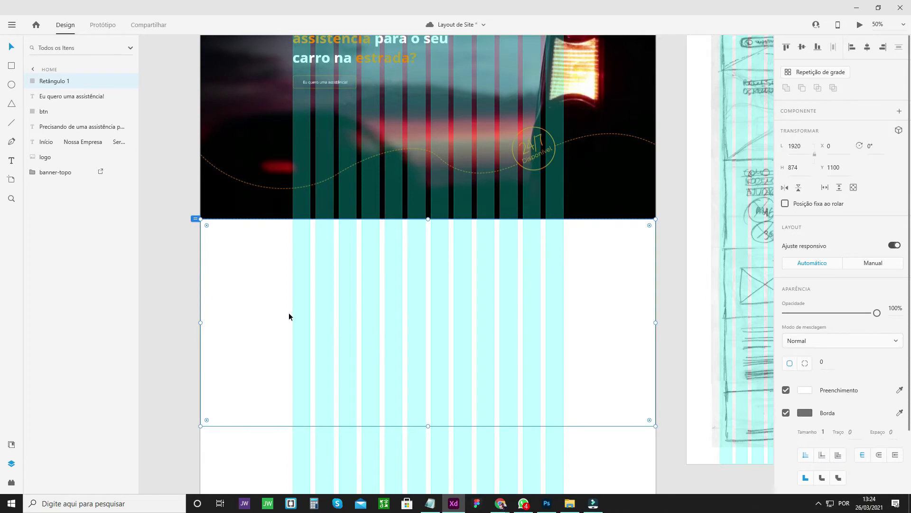
scroll(375, 380, down, 1)
scroll(459, 435, up, 1)
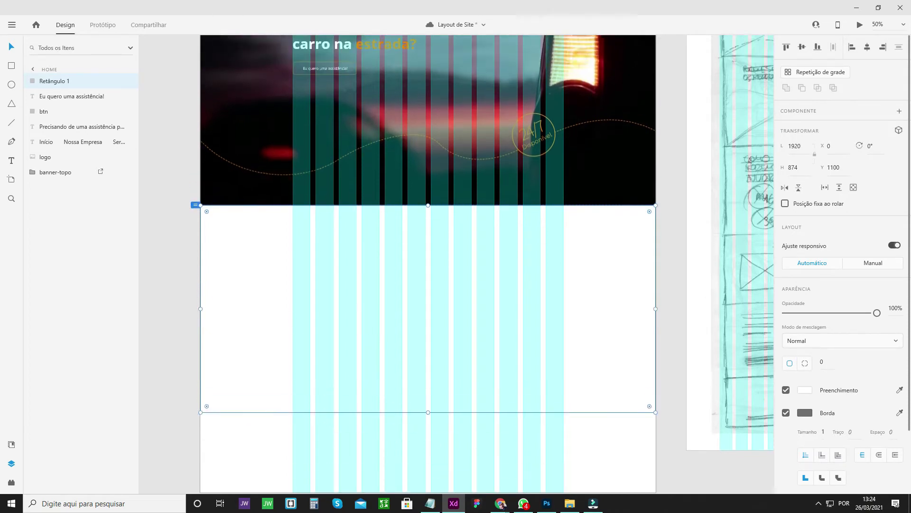
Step: Fill the large white rectangle below the banner with the bg-02 image from the Layout - AdobeXD imgs folder
click(570, 504)
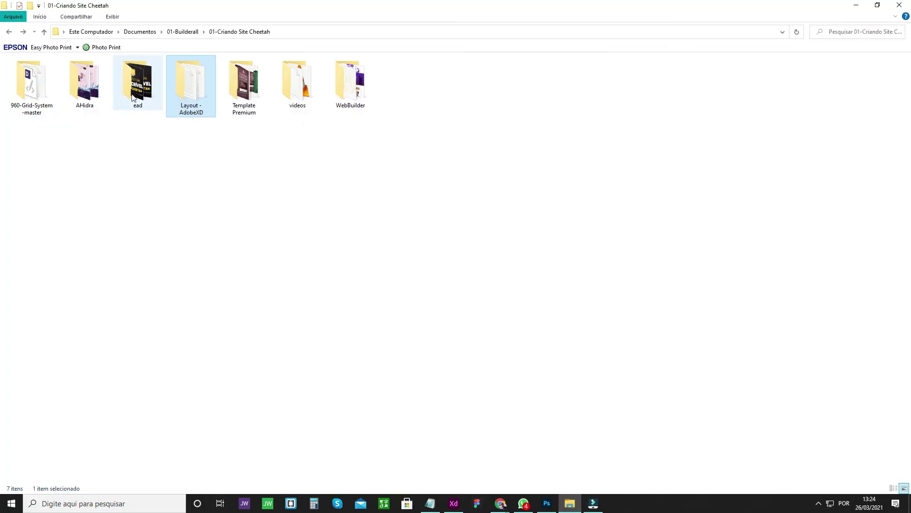
double_click(192, 93)
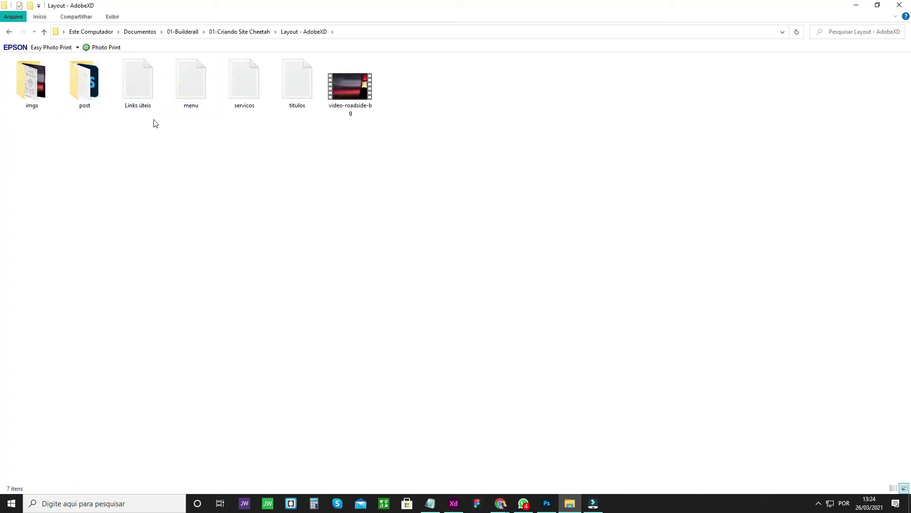
double_click(50, 110)
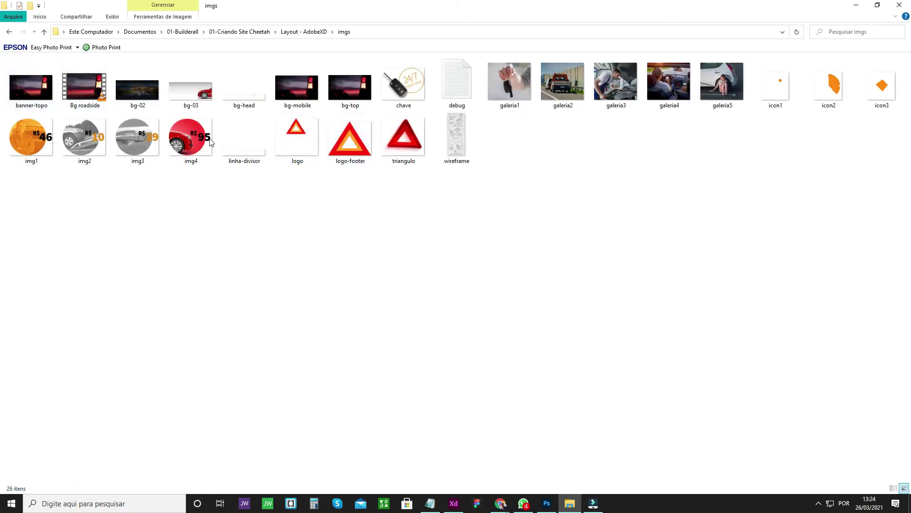
drag(143, 93, 432, 305)
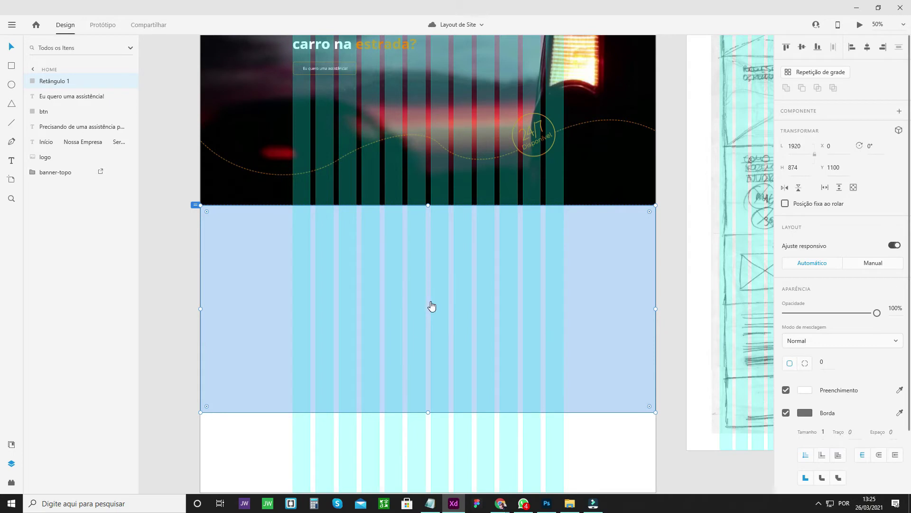
click(174, 280)
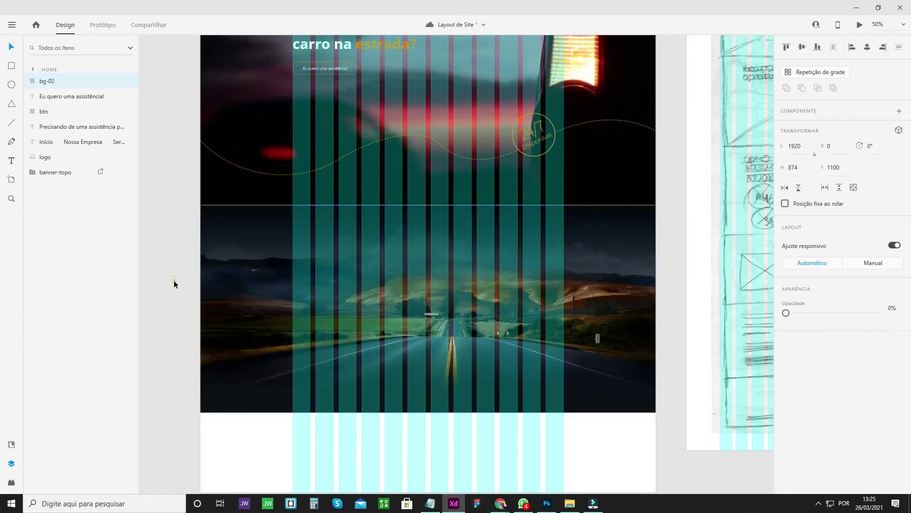
Step: Remove the border from the bg-02 road image rectangle
click(274, 269)
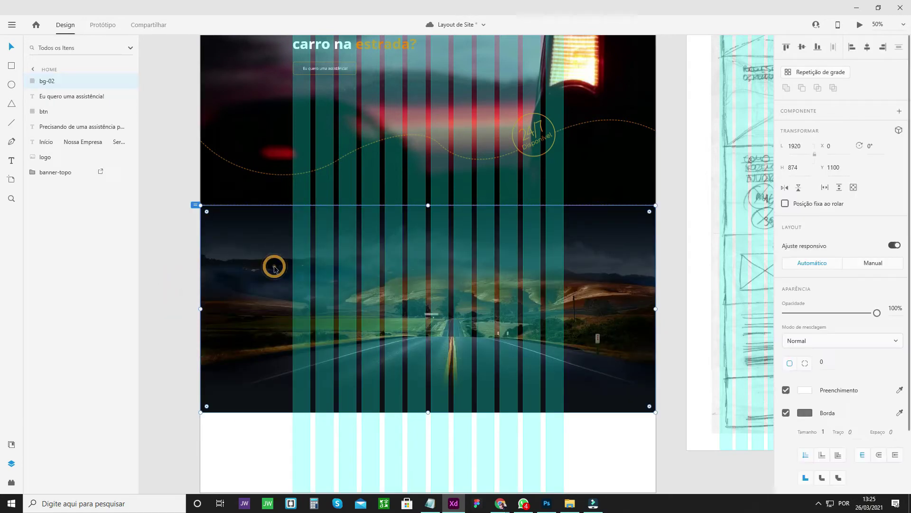
click(169, 263)
click(249, 247)
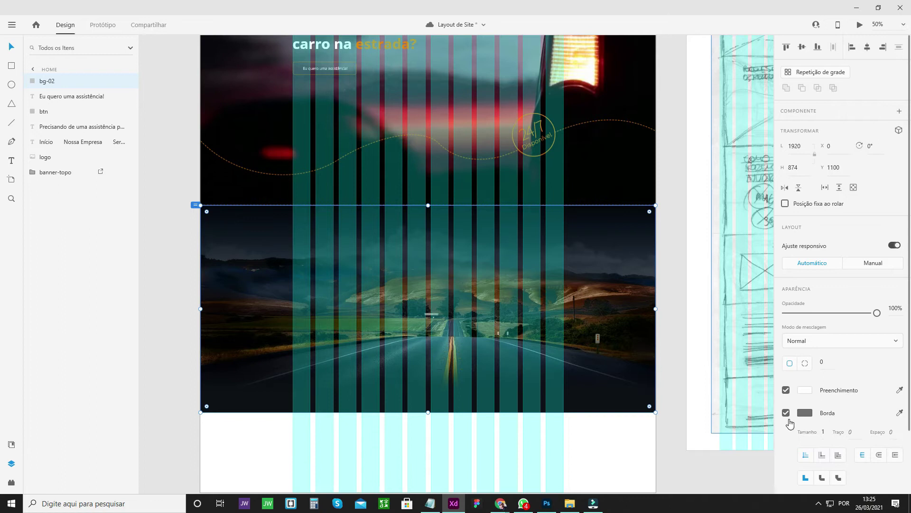
click(786, 413)
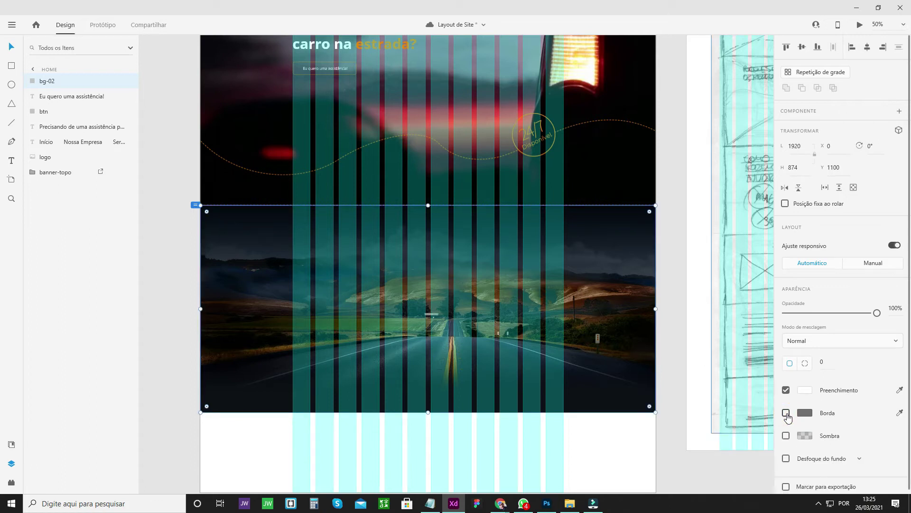
click(683, 265)
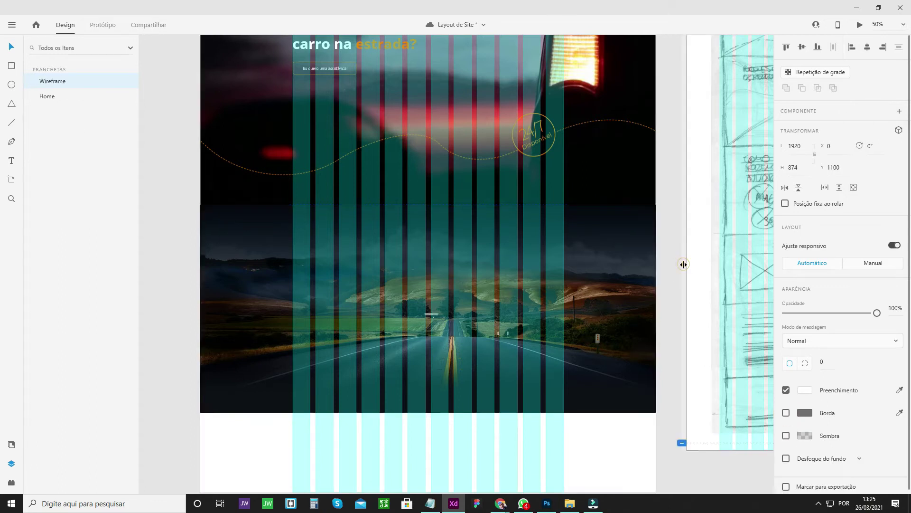
Step: Nudge the bg-02 road image up to Y 1099 and check the border settings of the top banner
click(250, 252)
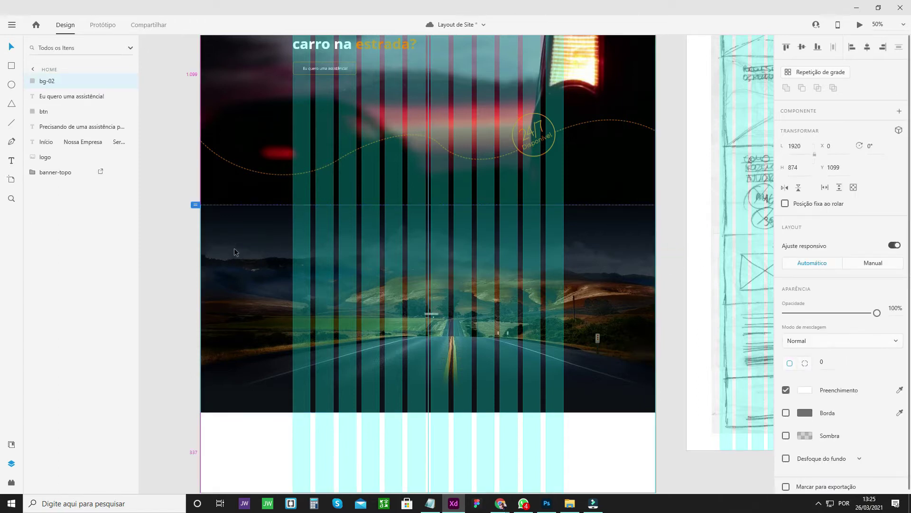
click(158, 243)
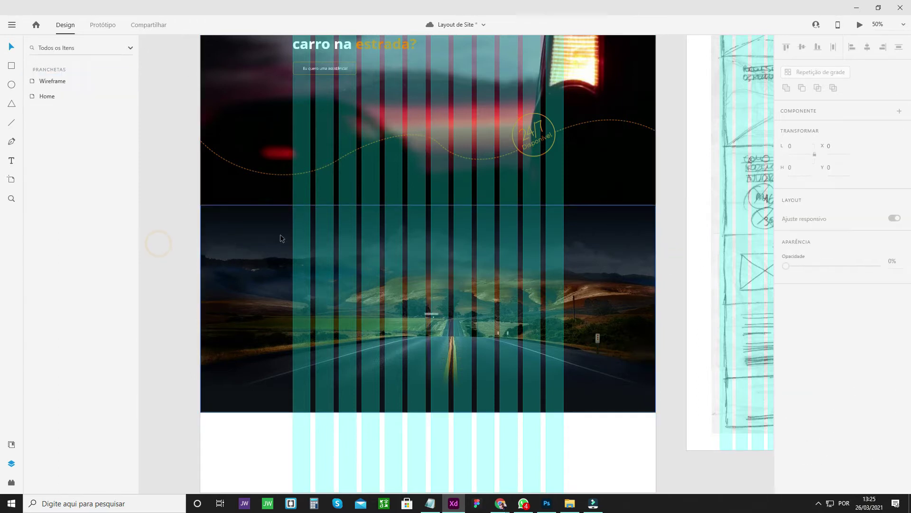
click(236, 171)
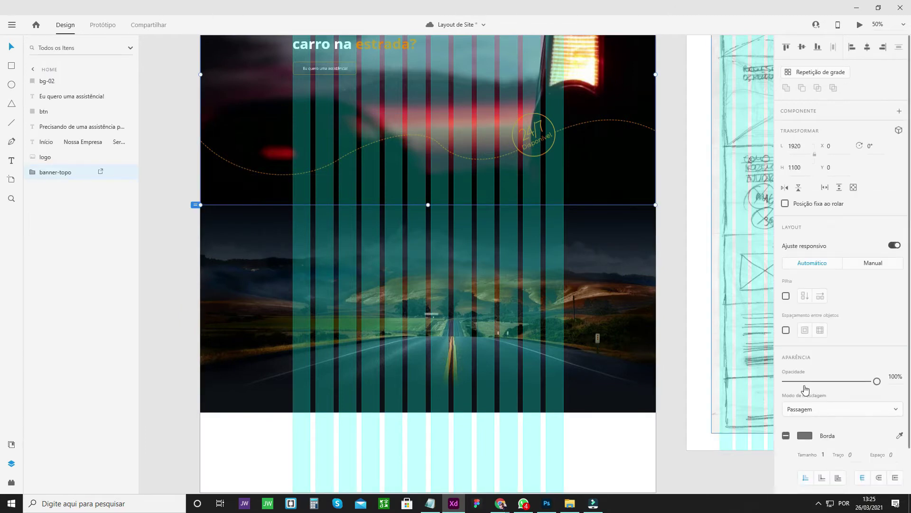
scroll(805, 390, down, 2)
double_click(599, 262)
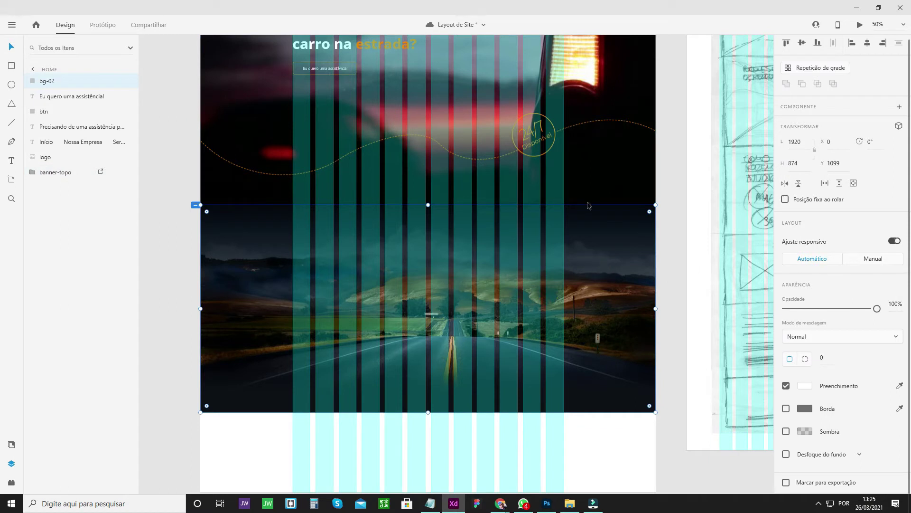
click(599, 172)
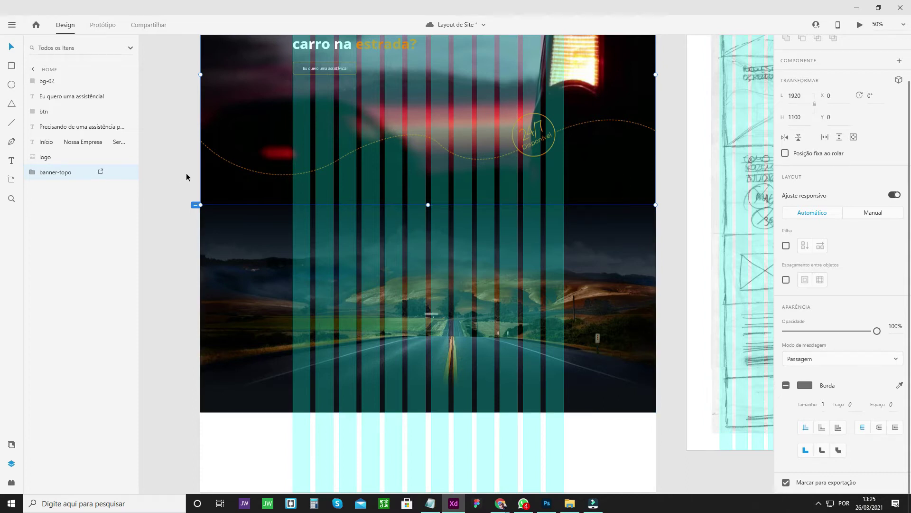
click(171, 171)
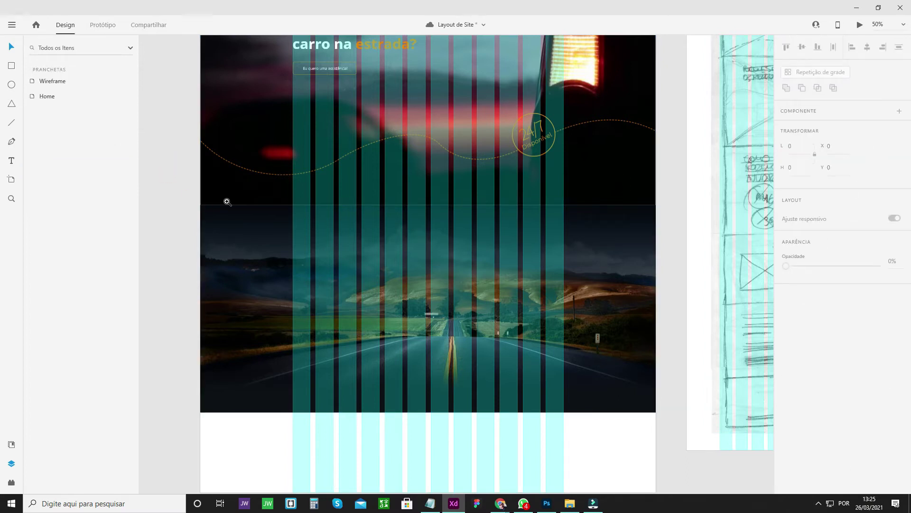
Step: Nudge the bg-02 road image up to Y 1098 to cover the thin line at the seam with the top banner
click(226, 201)
click(293, 225)
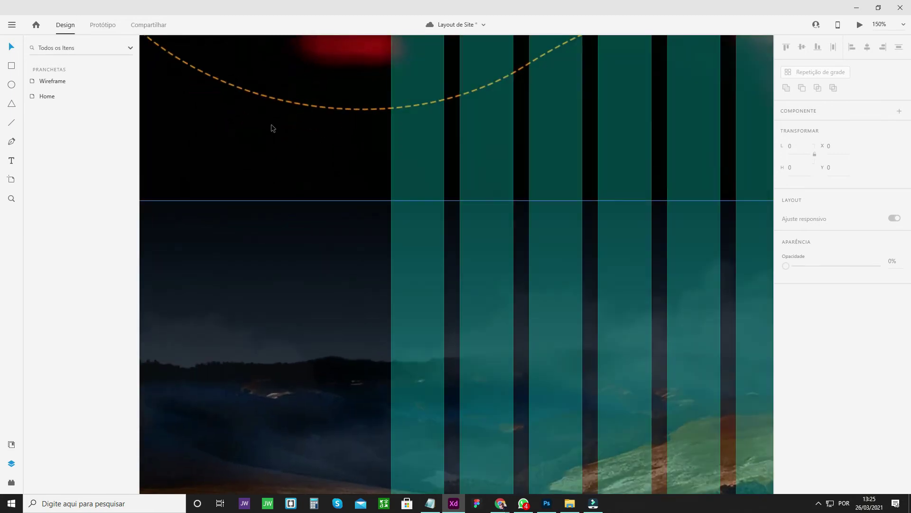
click(279, 238)
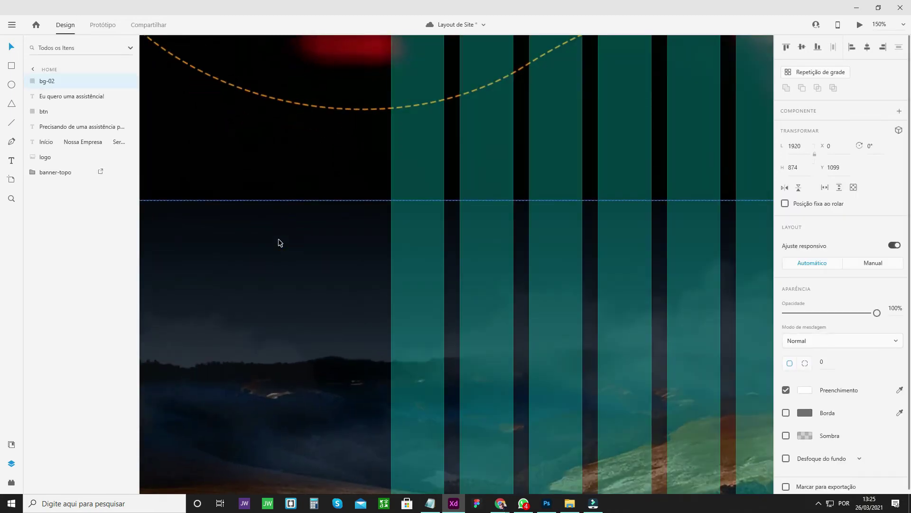
alt+click(323, 248)
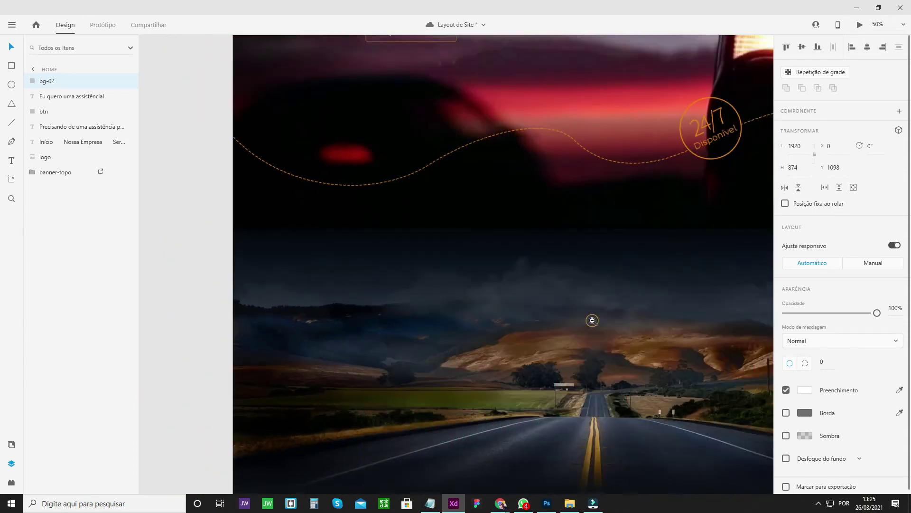
alt+click(651, 326)
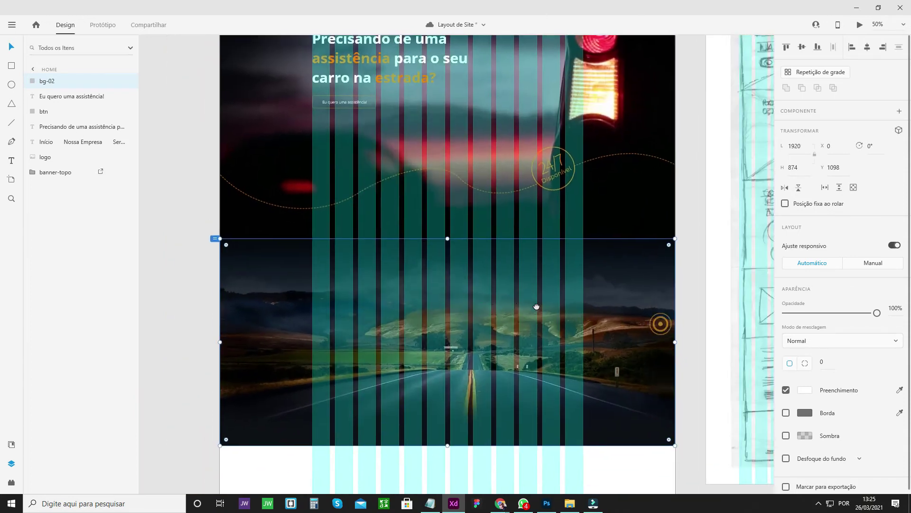
drag(593, 339, 566, 309)
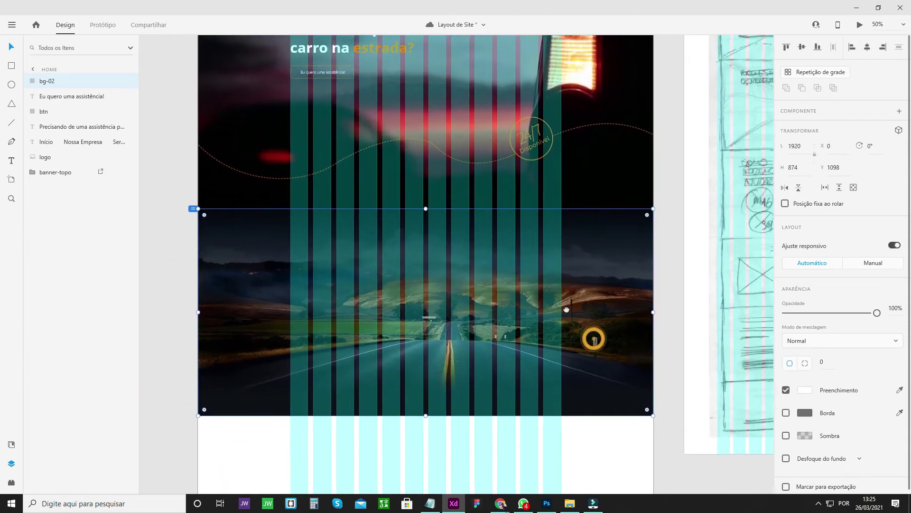
click(180, 260)
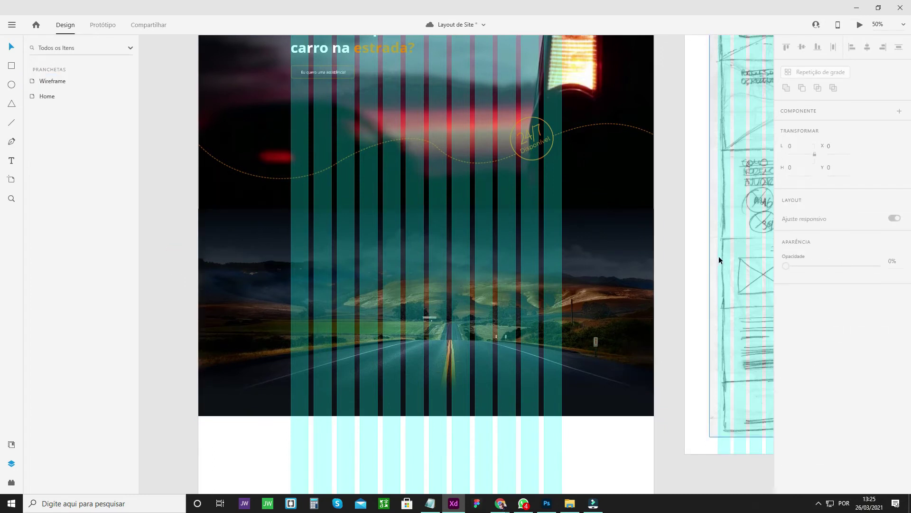
Step: Duplicate the top banner's heading and move the copy straight down into the road image section, to about Y 1179
drag(745, 151, 624, 267)
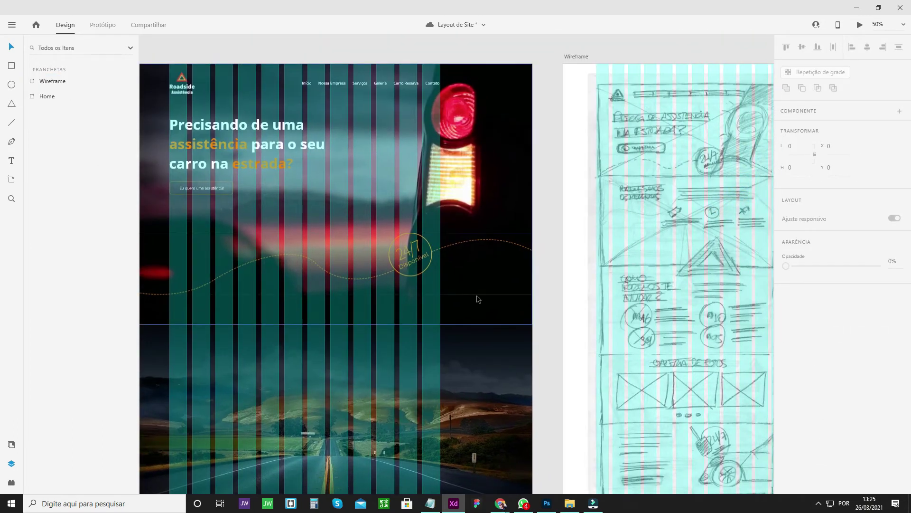
drag(377, 378, 519, 353)
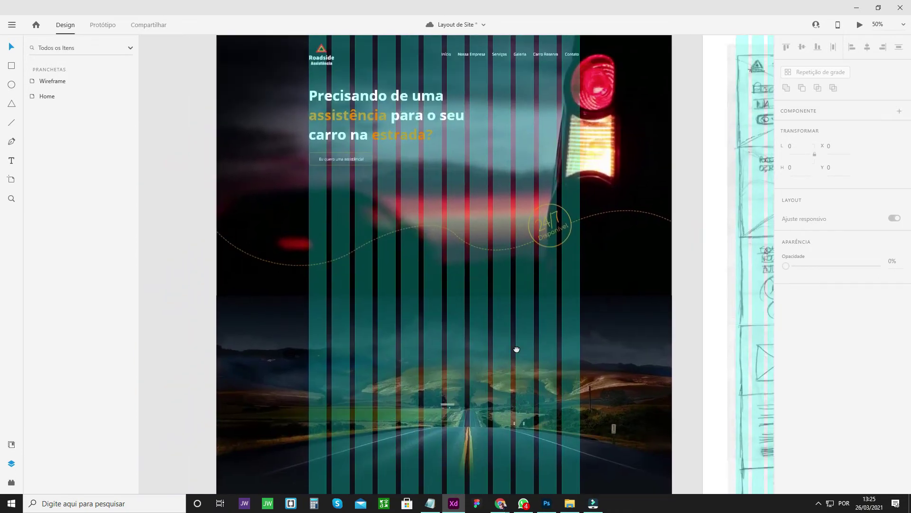
click(351, 121)
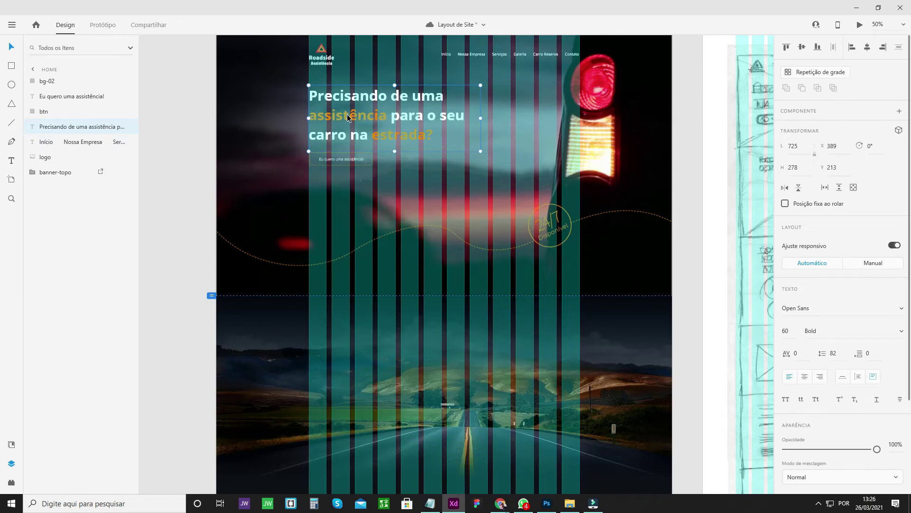
key(ctrl+d)
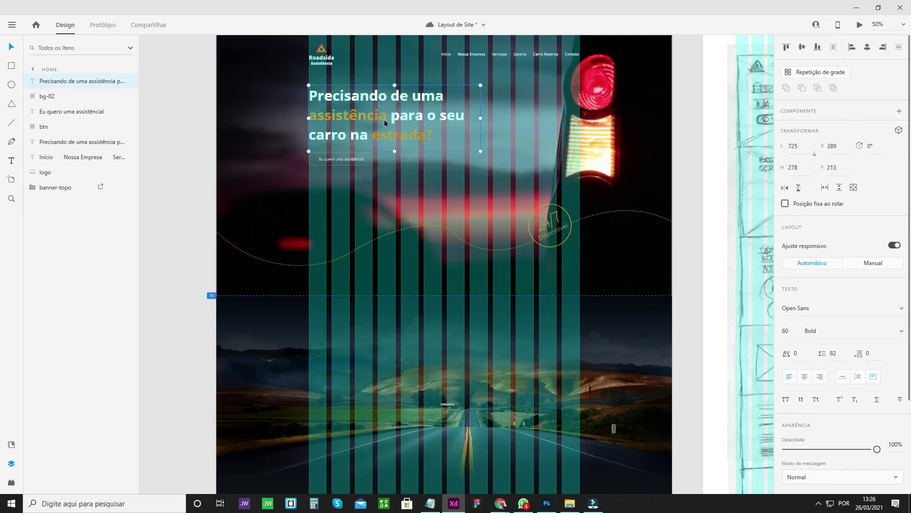
drag(378, 122, 378, 346)
scroll(414, 347, down, 3)
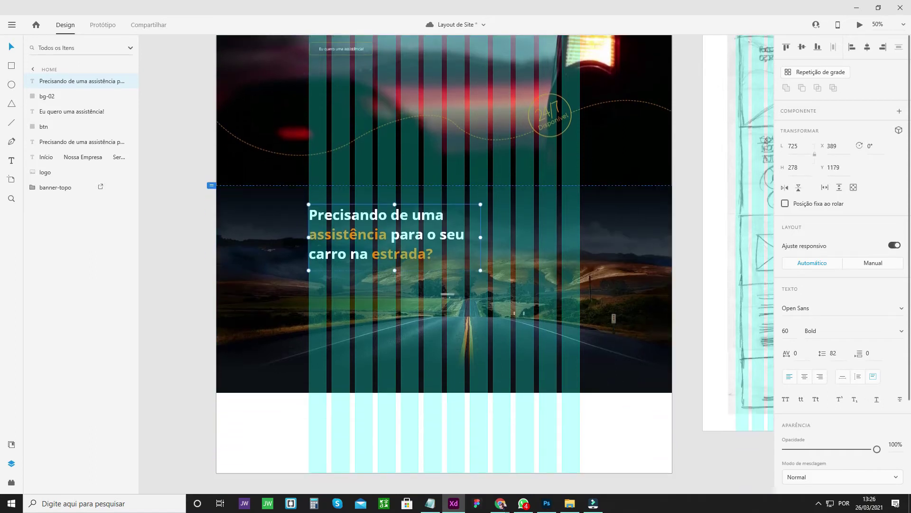
Step: Copy "Porque Somos os Melhores" from the titulos text file and replace the duplicated heading's text with it
mouse_move(536, 481)
click(430, 503)
drag(256, 148, 429, 157)
key(ctrl+c)
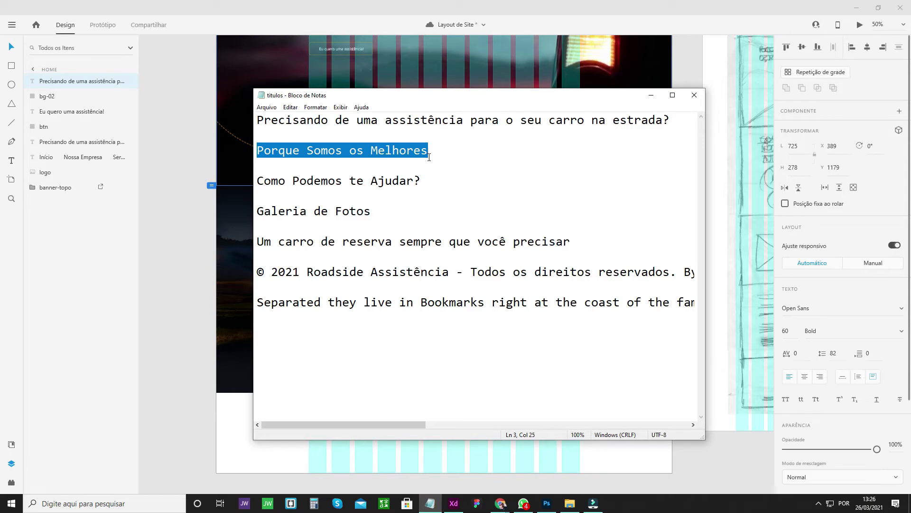
click(651, 95)
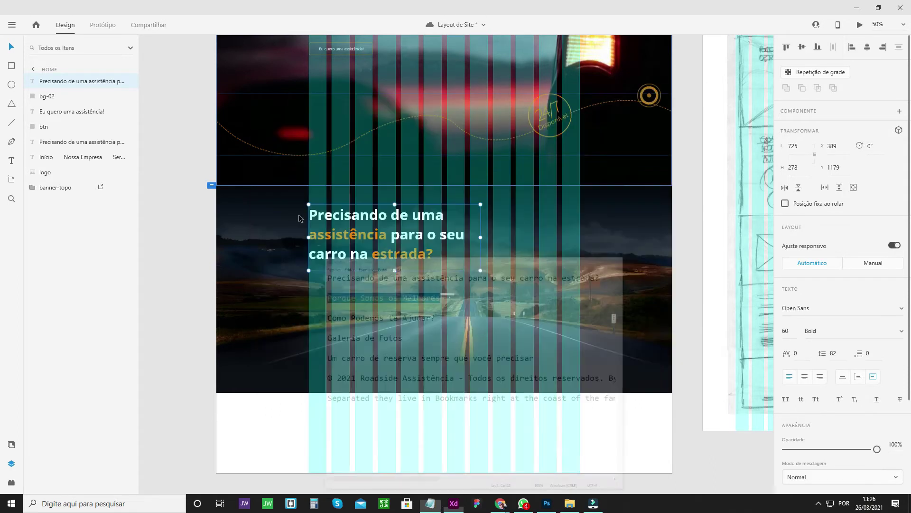
double_click(370, 235)
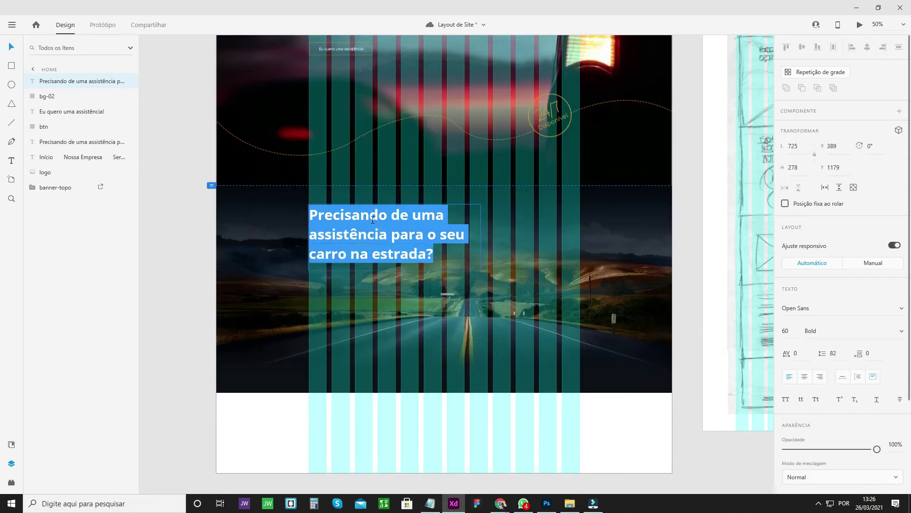
key(ctrl+v)
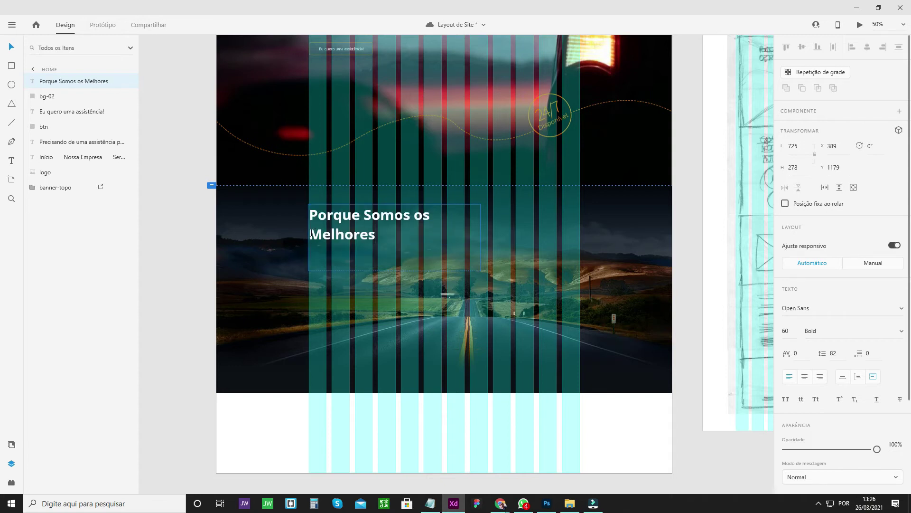
Step: Color the word "Melhores" in the new heading with the saved orange swatch, #E98400
double_click(311, 234)
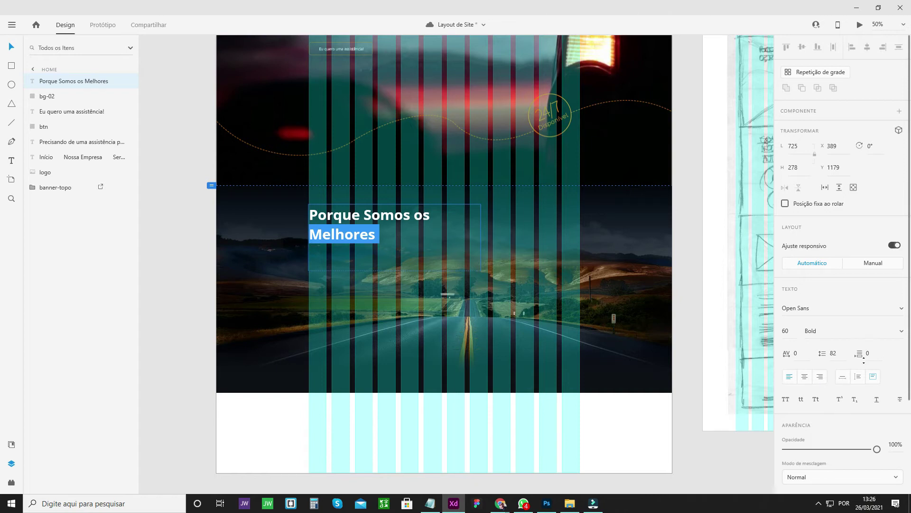
scroll(816, 256, down, 2)
scroll(816, 251, down, 1)
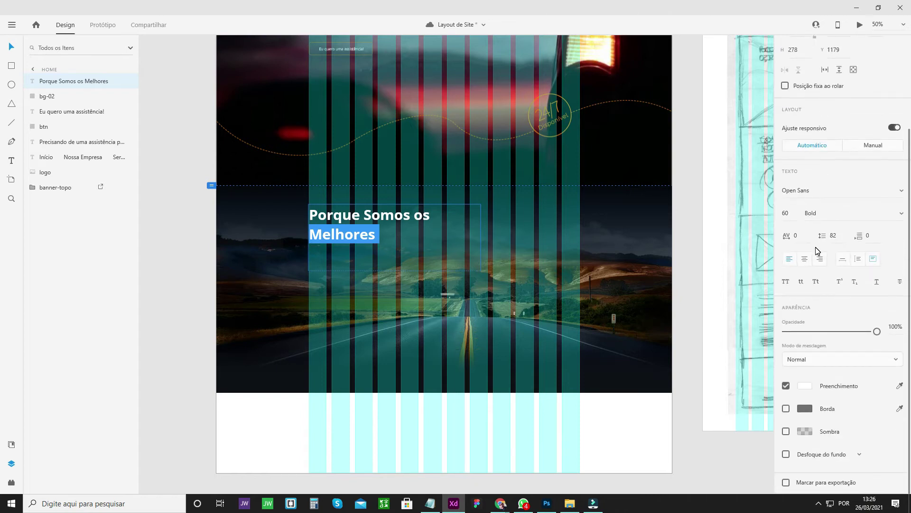
click(807, 387)
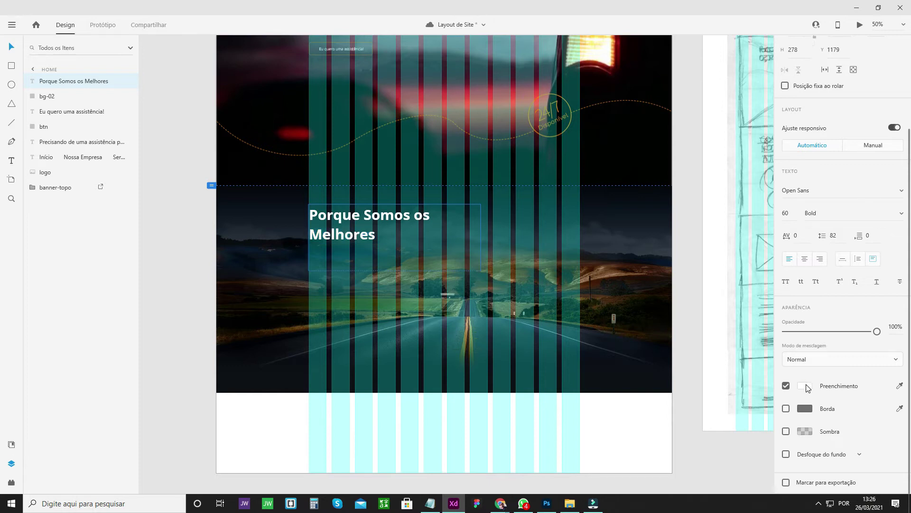
click(807, 387)
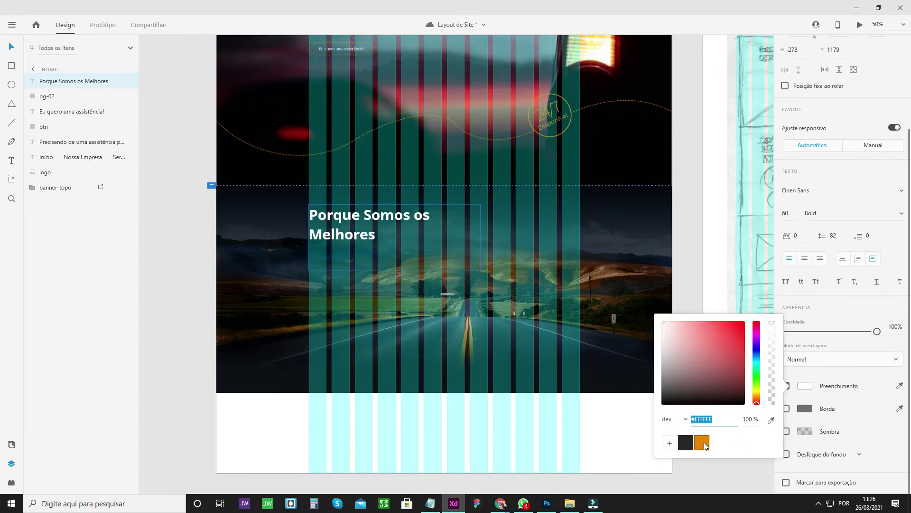
click(704, 442)
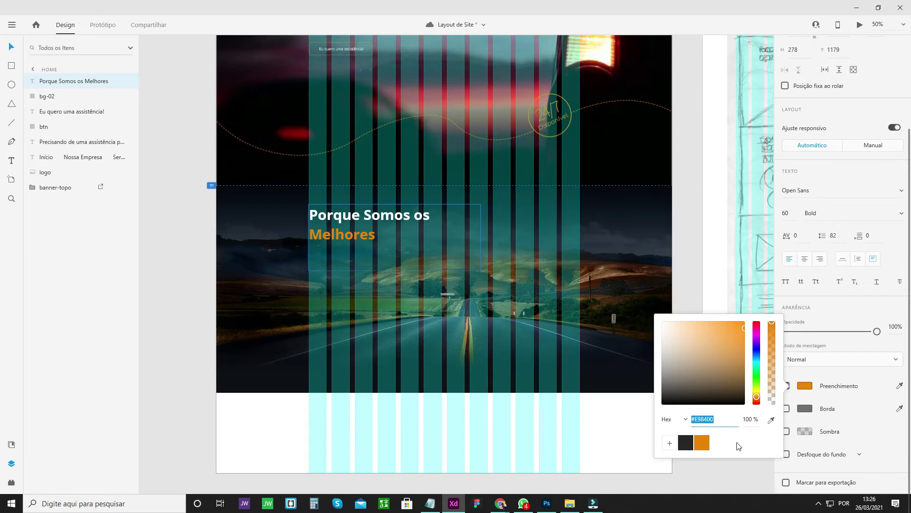
Step: Raise the "Porque Somos os Melhores" heading to Y 1175 and shrink its text box to about 463 × 169
click(708, 209)
drag(470, 246, 470, 244)
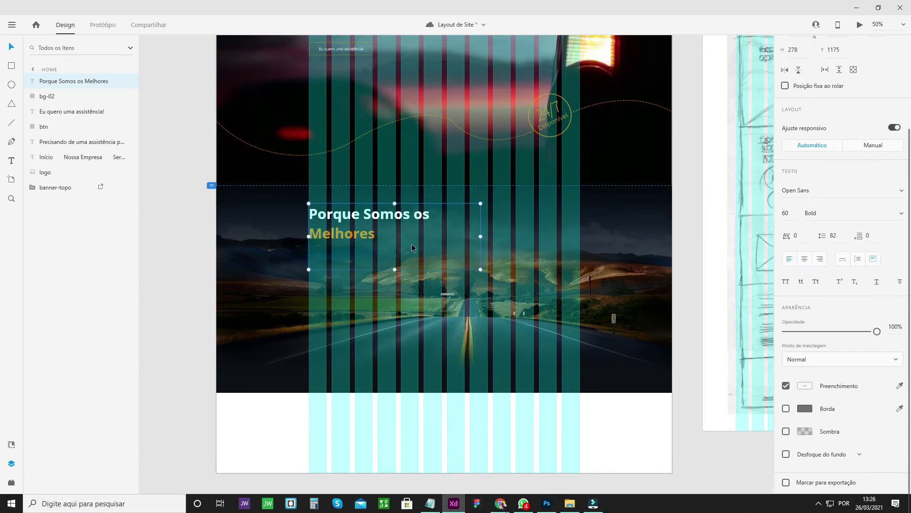
click(136, 260)
click(405, 220)
drag(480, 237, 417, 232)
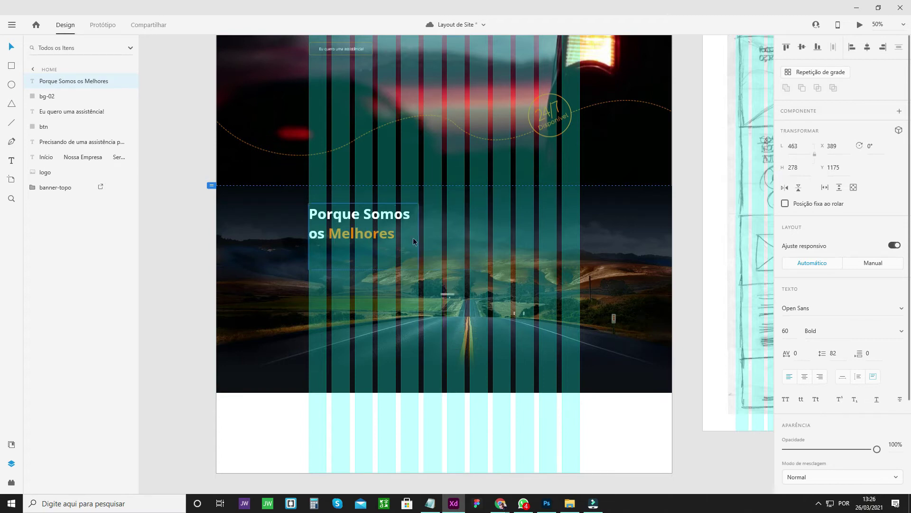
drag(363, 269, 367, 243)
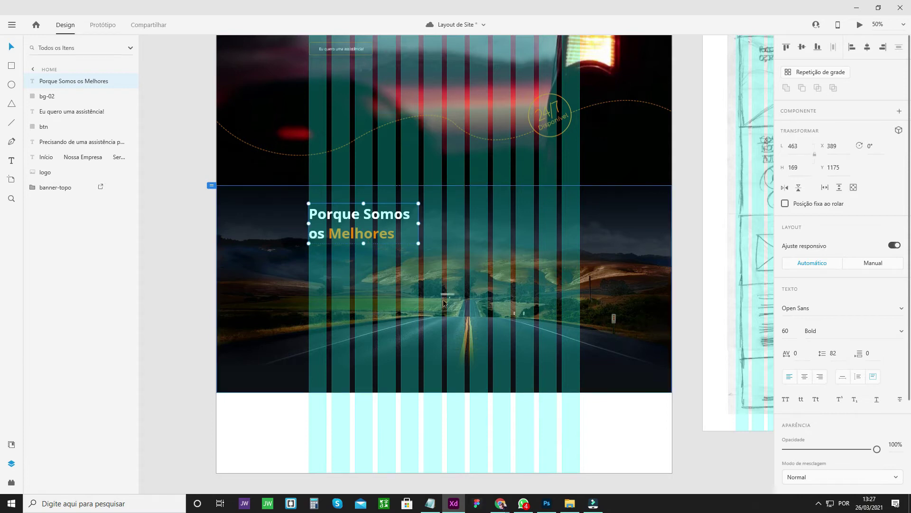
Step: Set the font size of the "Porque Somos os Melhores" heading to 50
scroll(444, 309, up, 2)
scroll(443, 308, down, 1)
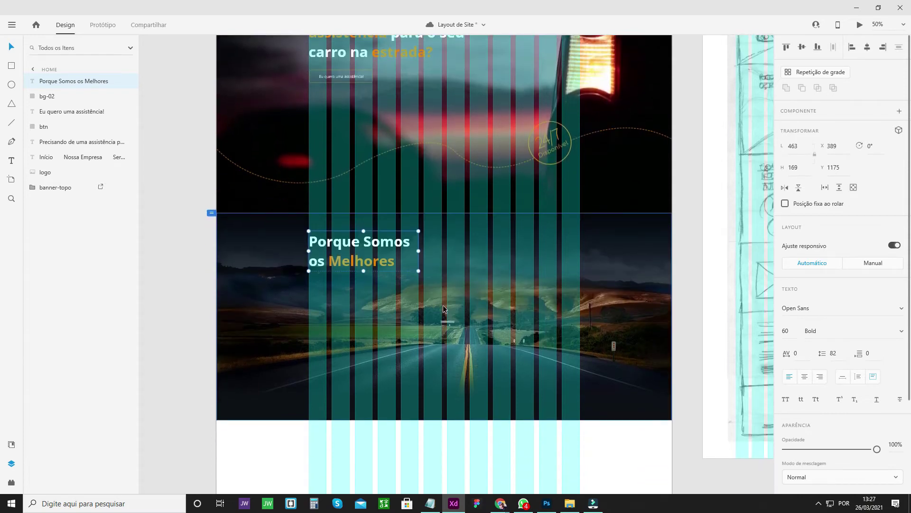
double_click(378, 259)
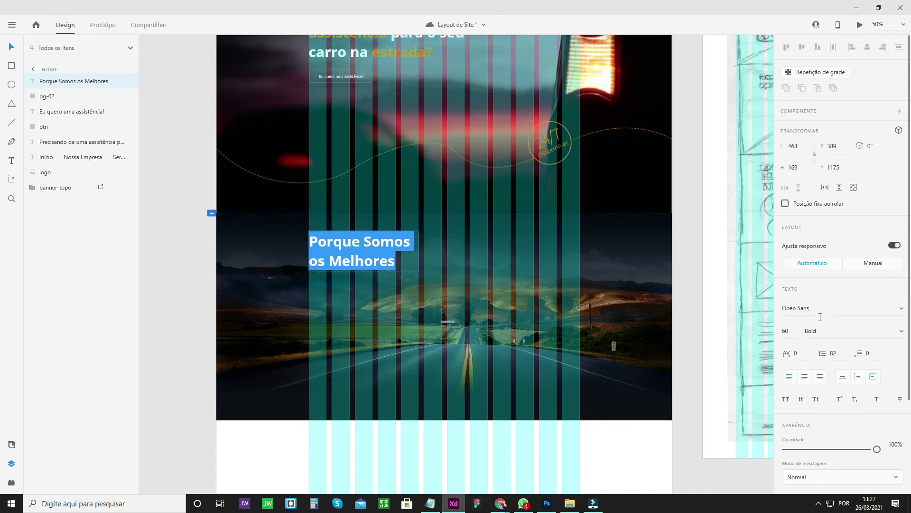
click(787, 332)
click(787, 332)
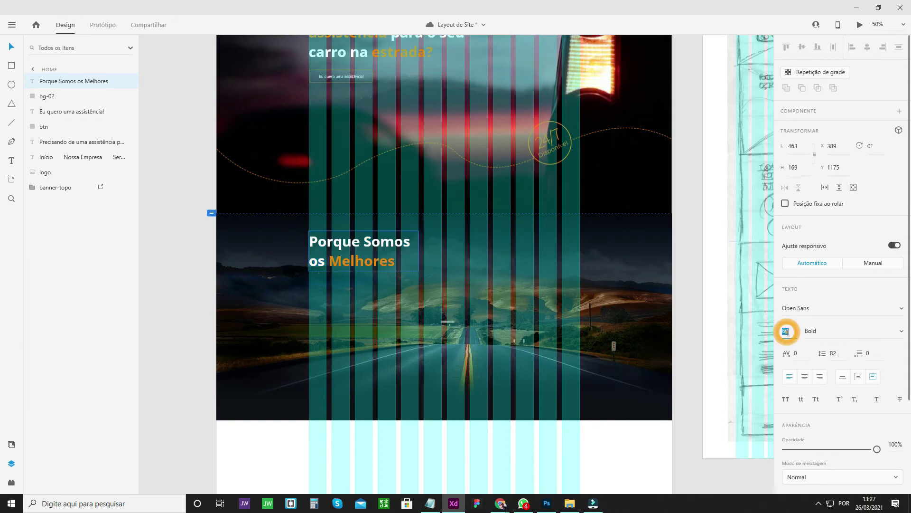
text(50)
key(Return)
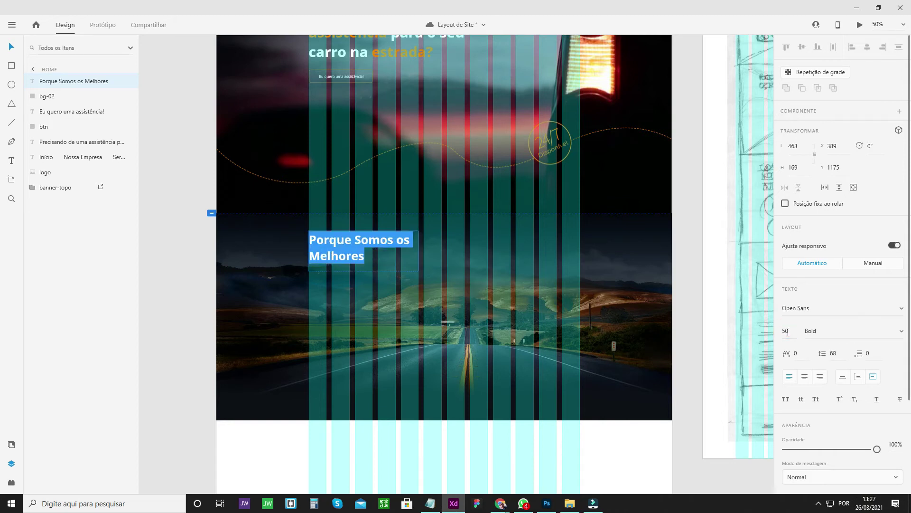
key(Escape)
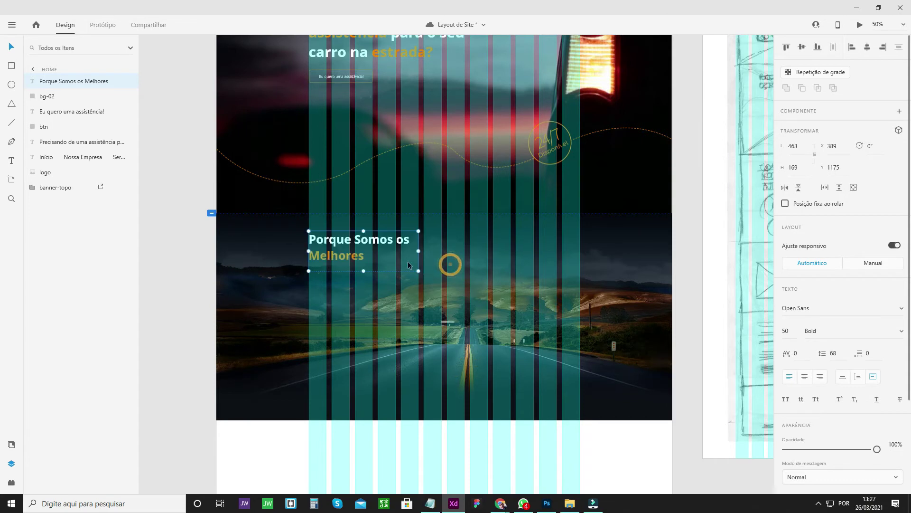
Step: Tighten the heading's text box to about 407 wide and 144 high, keeping "os Melhores" on the second line
drag(410, 249, 406, 249)
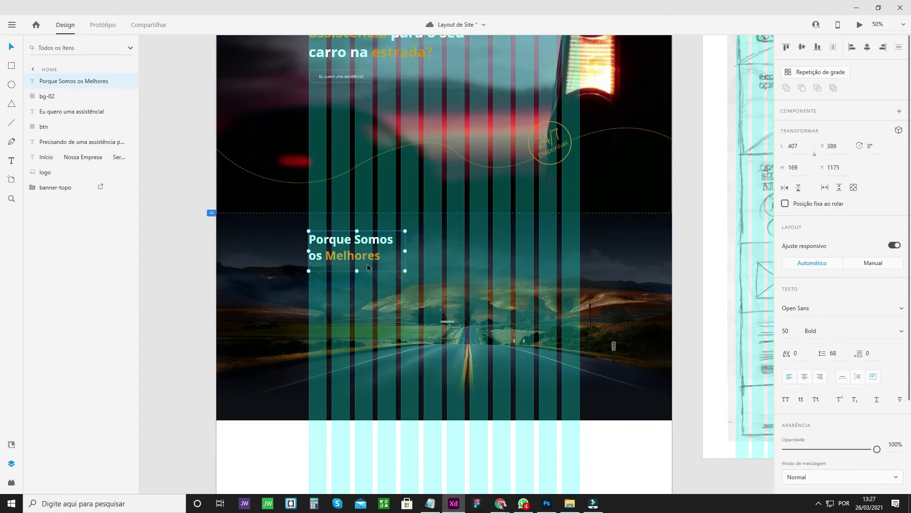
drag(359, 270, 358, 269)
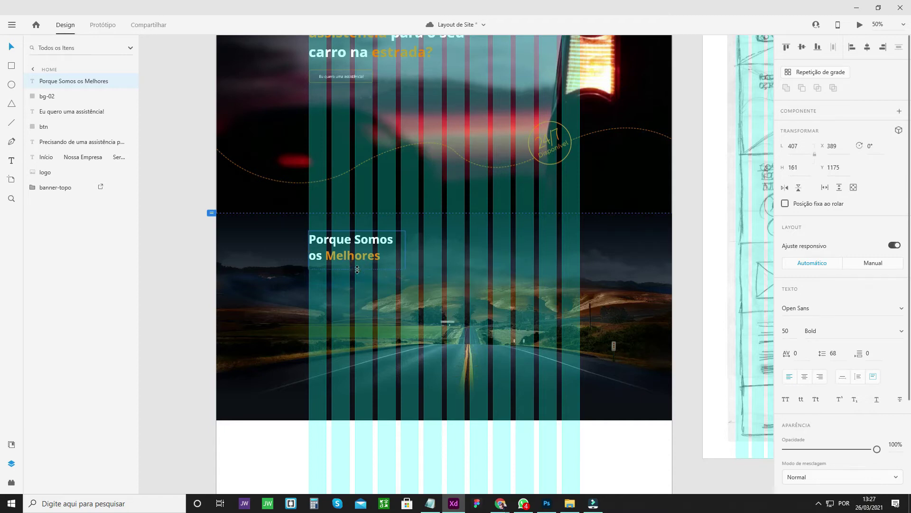
click(455, 255)
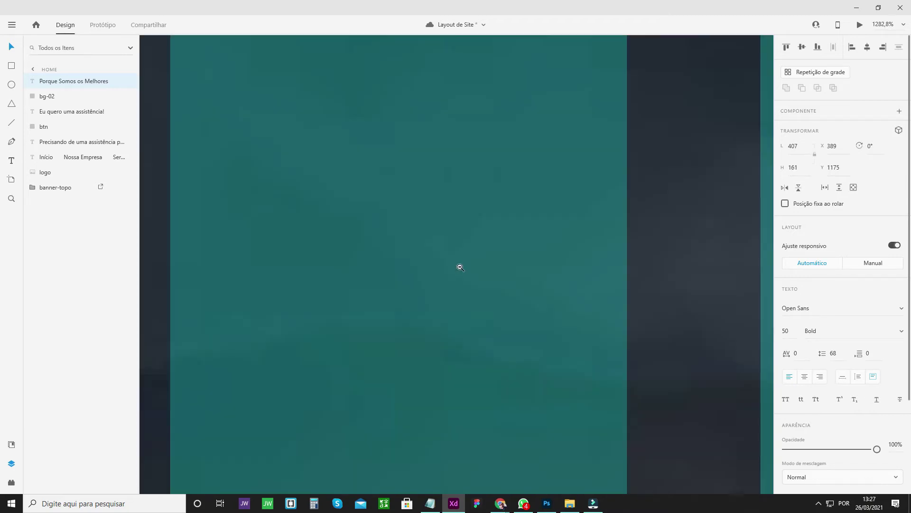
alt+click(460, 267)
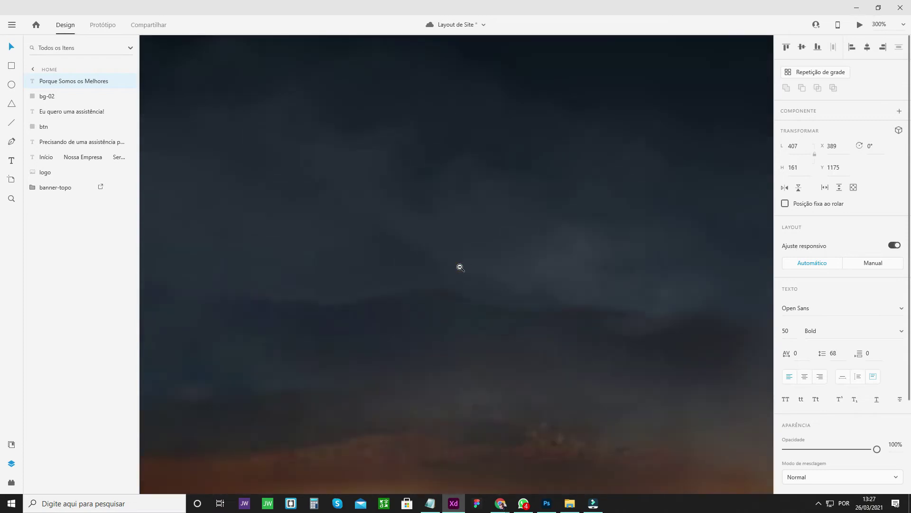
alt+click(460, 267)
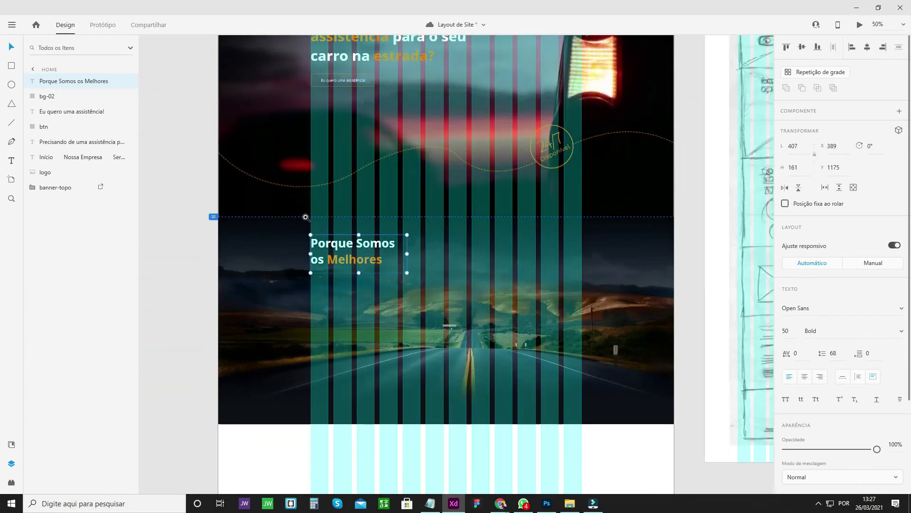
click(174, 275)
key(z)
drag(214, 207, 677, 367)
click(340, 222)
drag(349, 246, 349, 242)
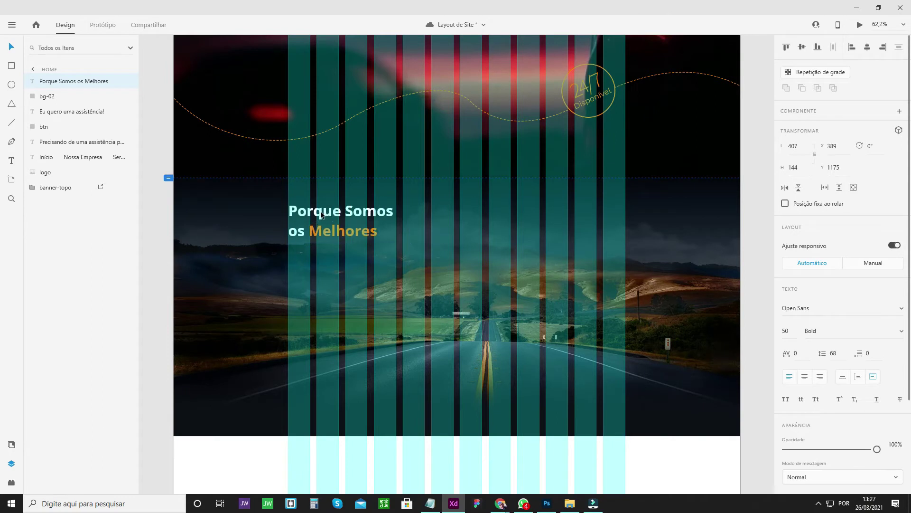
Step: Shift the heading left to X 386 at the grid's first column and slightly narrow its text box
drag(320, 214, 321, 215)
key(Left)
key(Left)
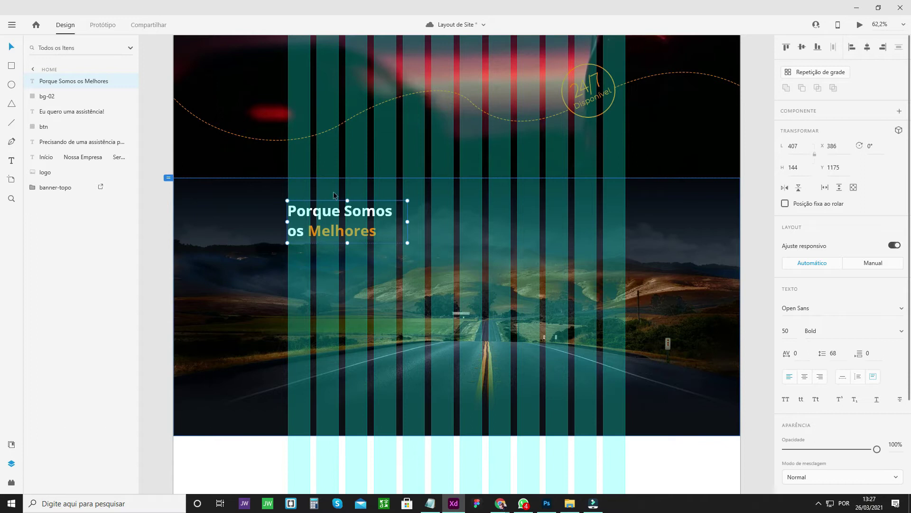
drag(408, 223, 403, 223)
click(158, 275)
Step: Import the triangulo image from the imgs folder and move it onto the road image in the Home artboard
scroll(542, 307, up, 1)
scroll(542, 308, down, 1)
drag(719, 206, 481, 312)
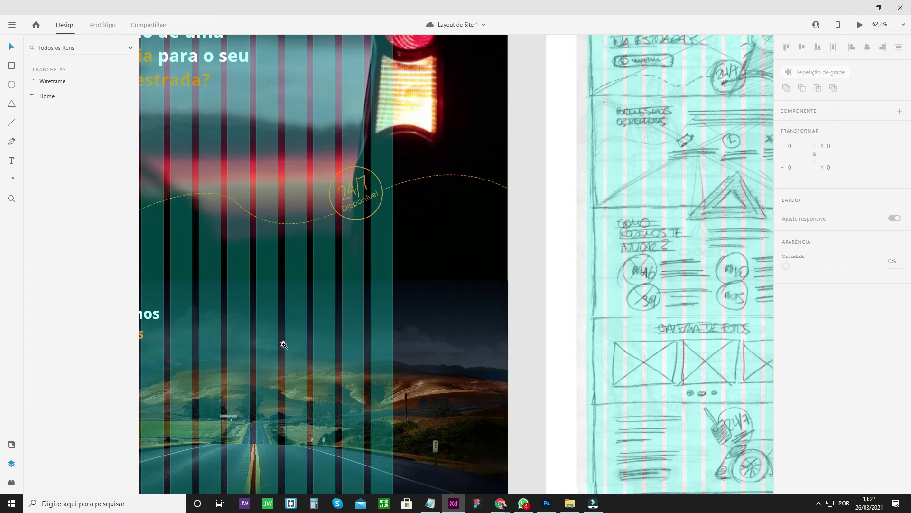
drag(260, 388, 460, 270)
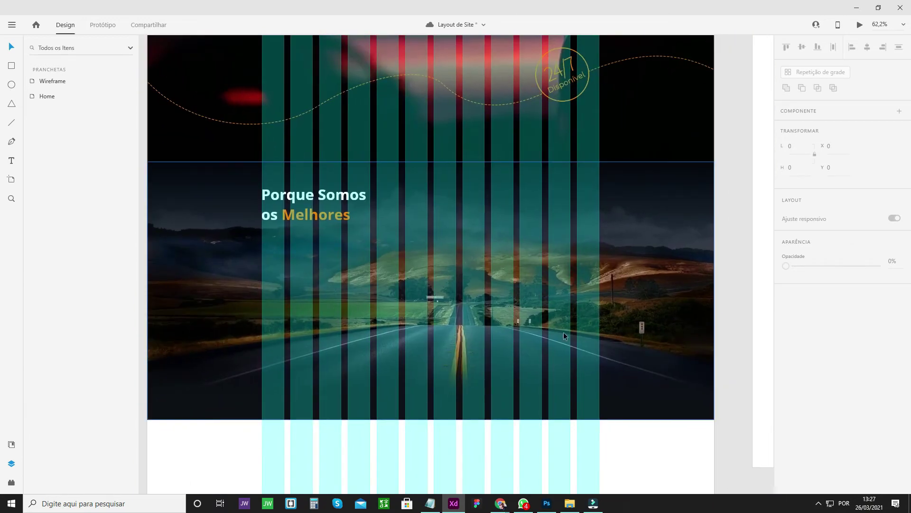
click(570, 503)
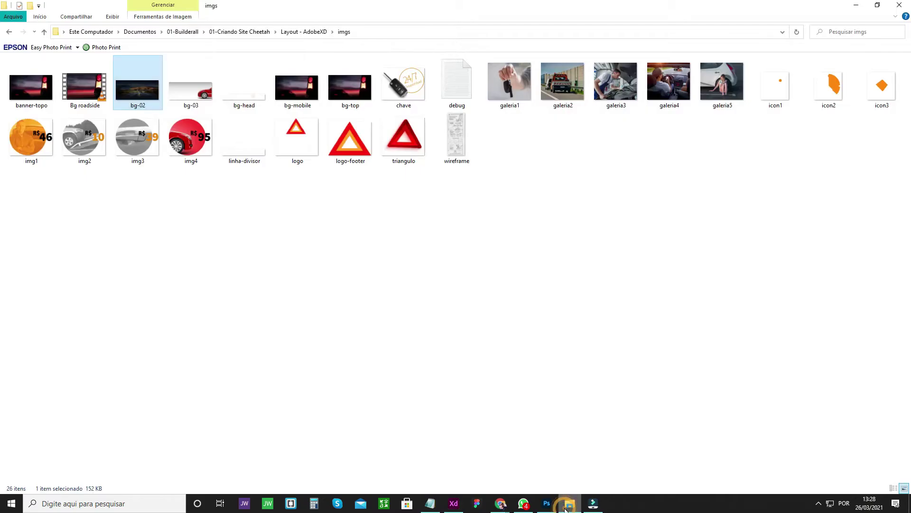
drag(406, 137, 625, 334)
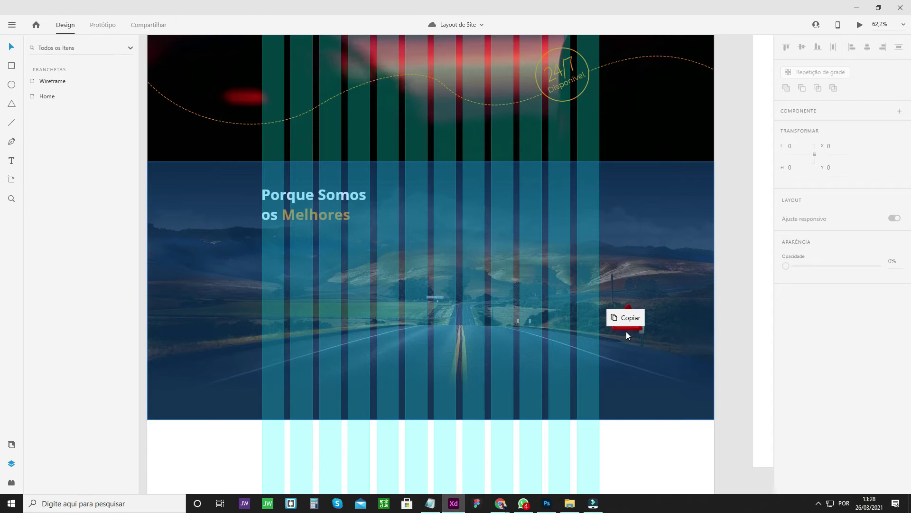
drag(625, 334, 686, 284)
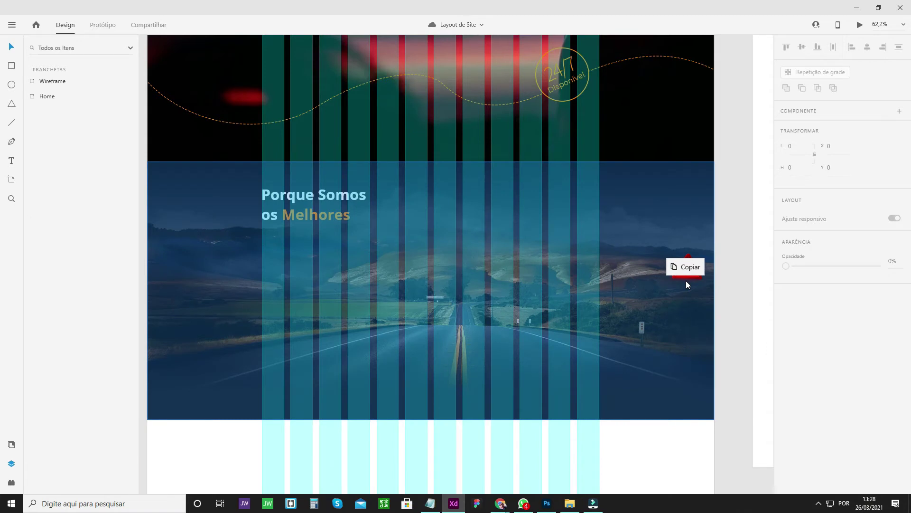
drag(687, 281, 721, 293)
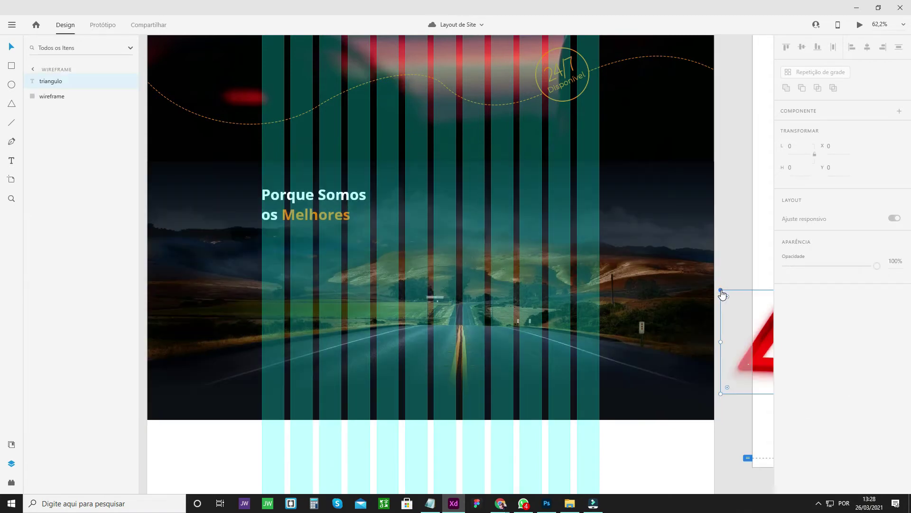
scroll(722, 295, down, 3)
drag(761, 226, 514, 234)
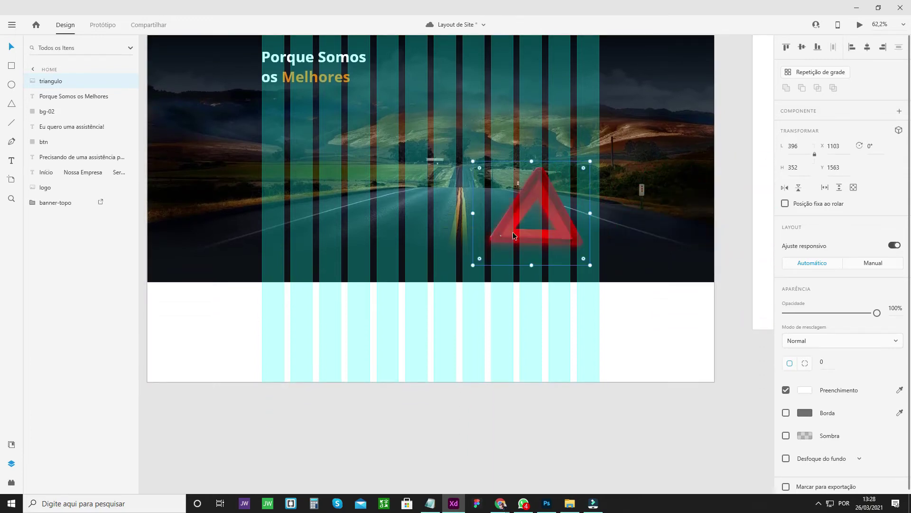
Step: Position the warning triangle across the road image's lower edge at the grid's last columns, at about X 1165, Y 1721
drag(559, 206, 558, 252)
key(Down)
key(Down)
key(Down)
key(Down)
key(Down)
key(Down)
key(Down)
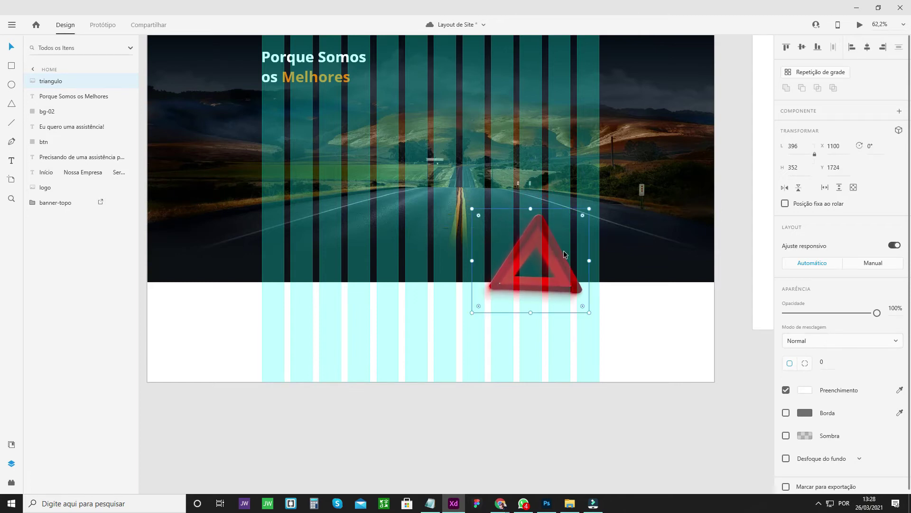
drag(561, 254, 579, 252)
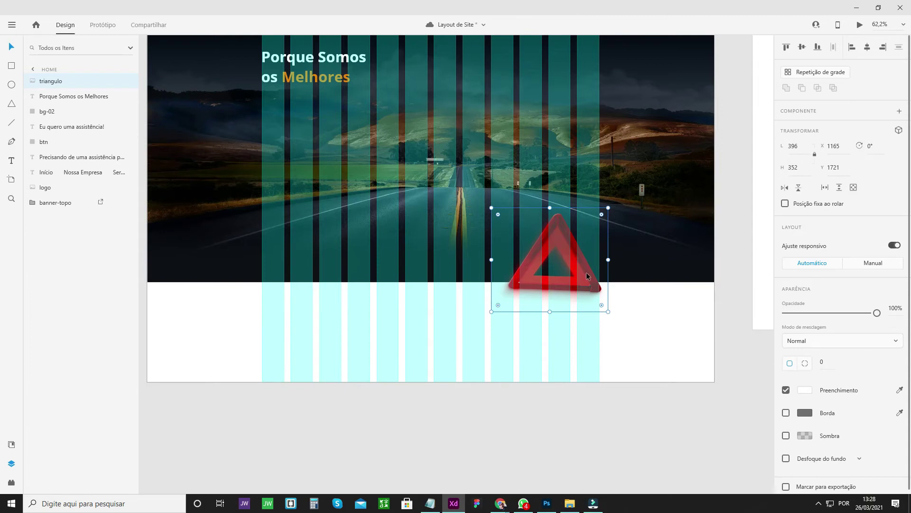
click(722, 188)
Step: Compare the whole Home layout with the wireframe and save the document
alt+click(433, 165)
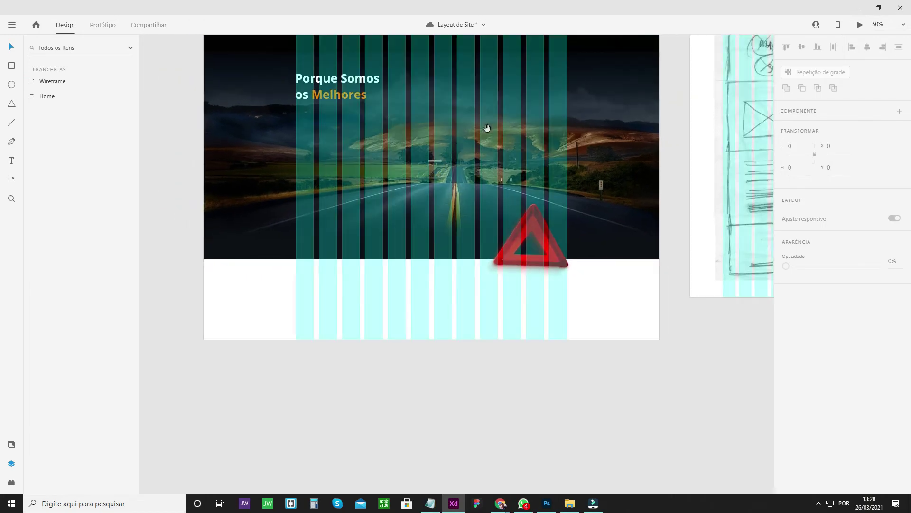
scroll(486, 128, up, 3)
alt+click(488, 232)
key(ctrl+shift+apostrophe)
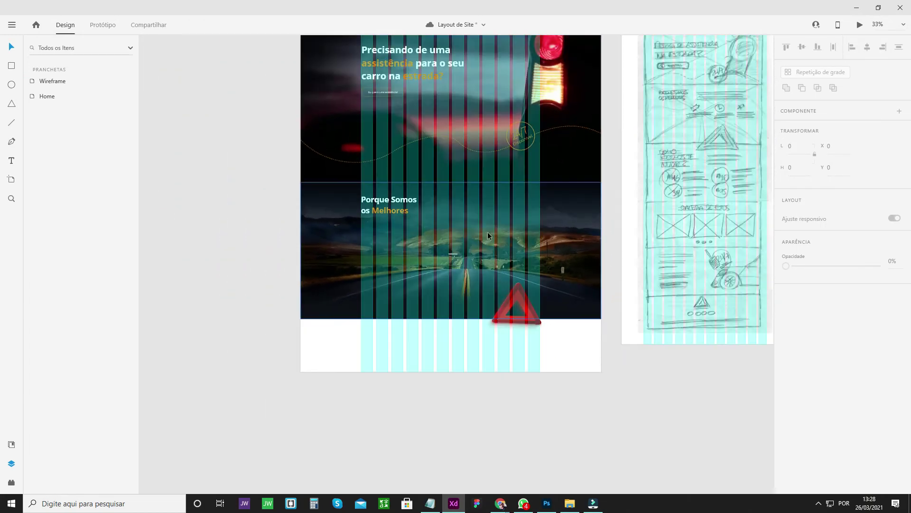
scroll(500, 269, up, 2)
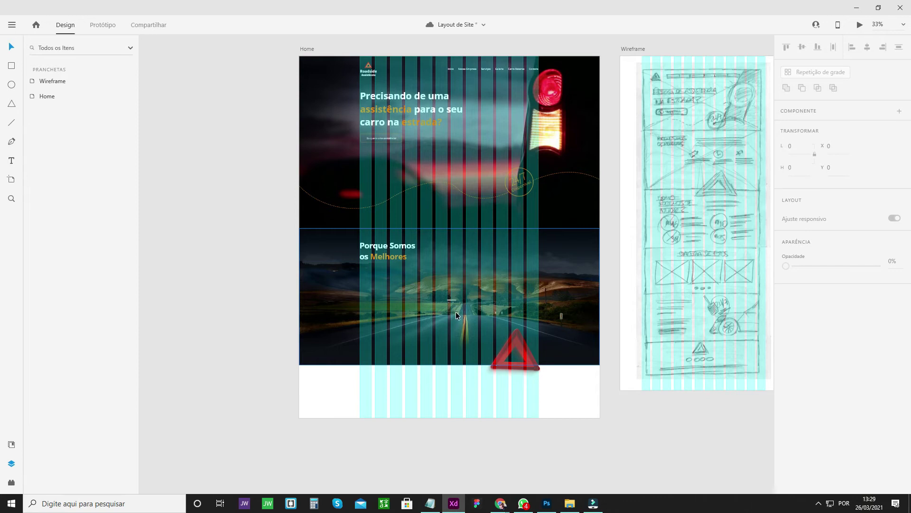
key(ctrl+s)
drag(426, 281, 471, 269)
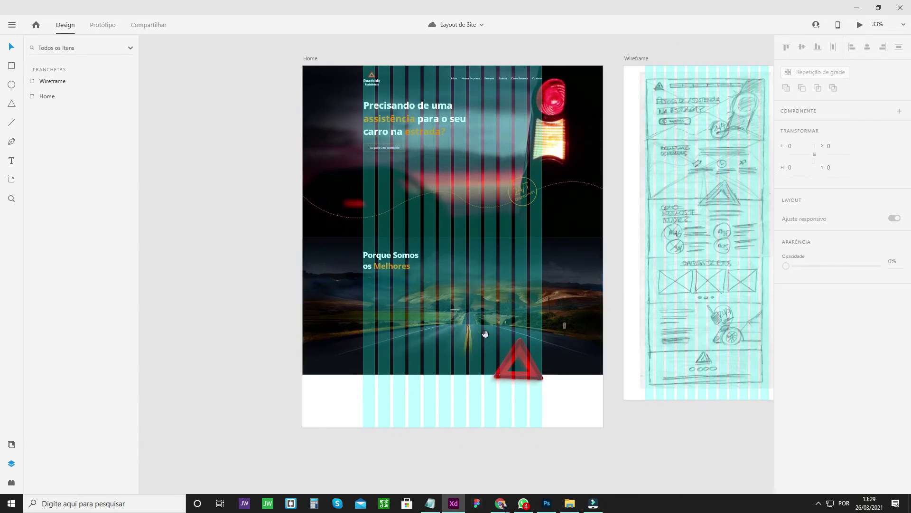
drag(484, 332, 483, 331)
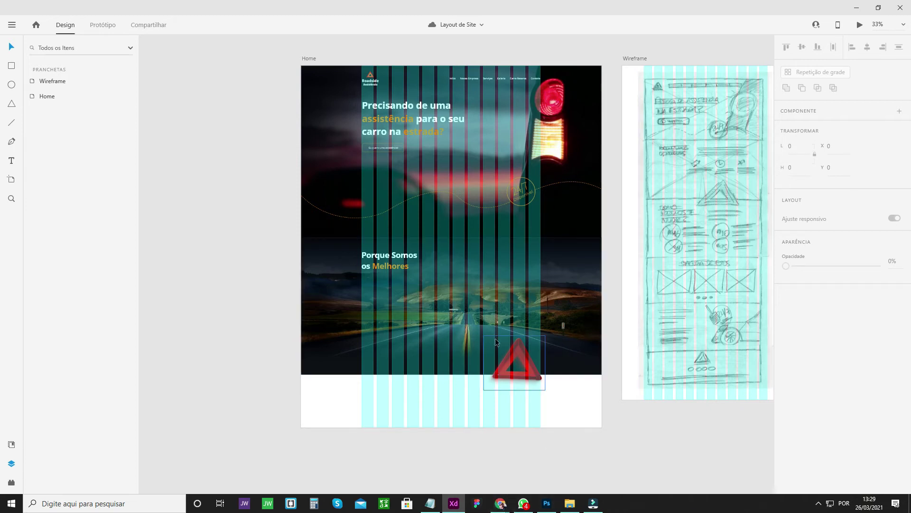
Step: Import icon1 from the imgs folder onto the empty canvas between the Home and Wireframe artboards
click(452, 296)
key(ctrl+shift+apostrophe)
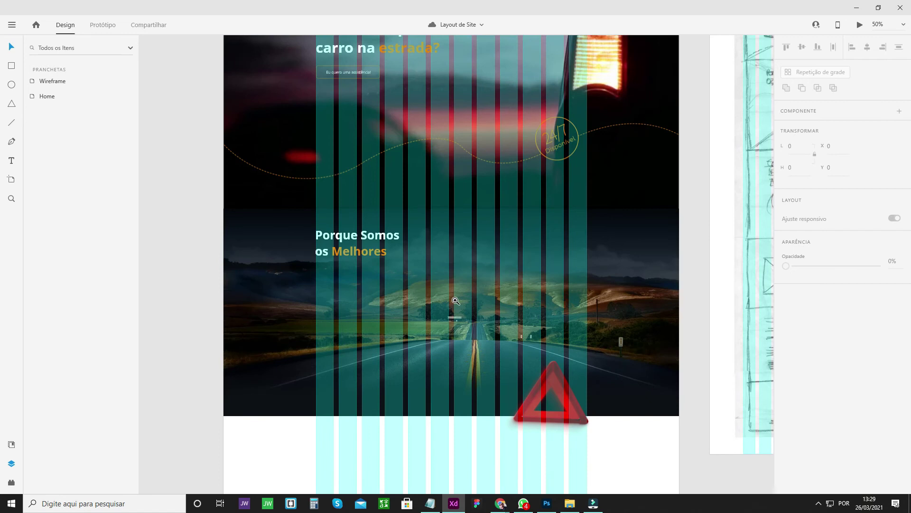
click(455, 300)
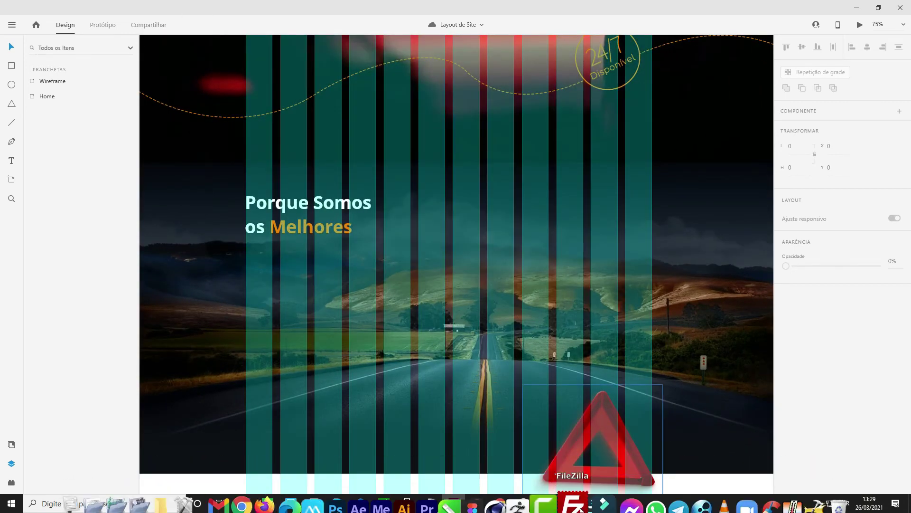
click(569, 504)
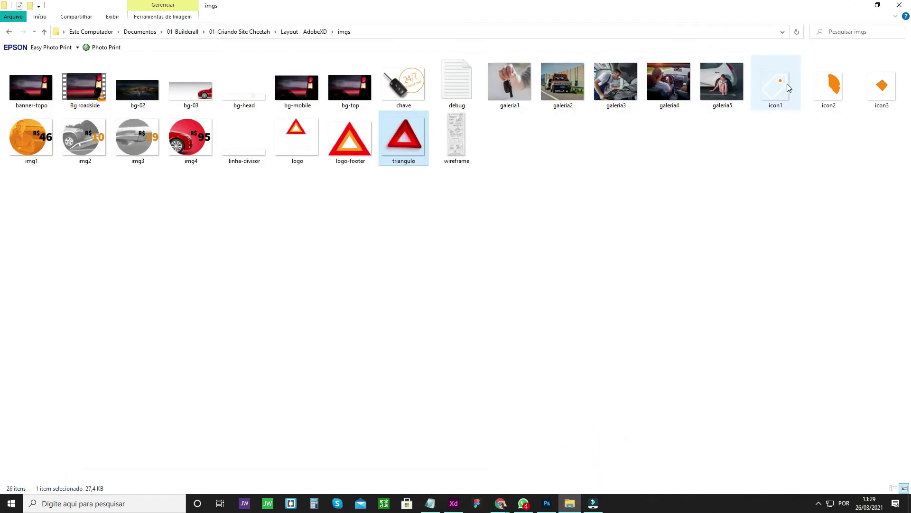
drag(779, 89, 109, 255)
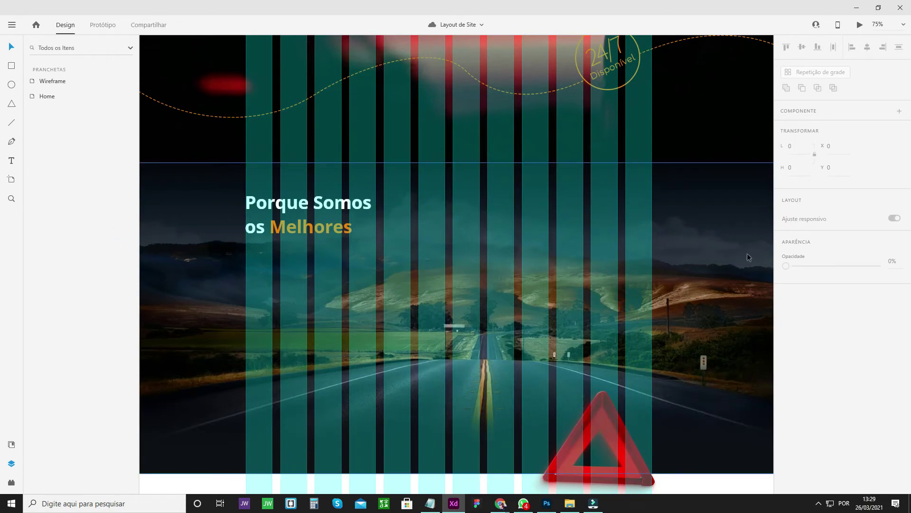
drag(583, 288, 452, 270)
click(570, 503)
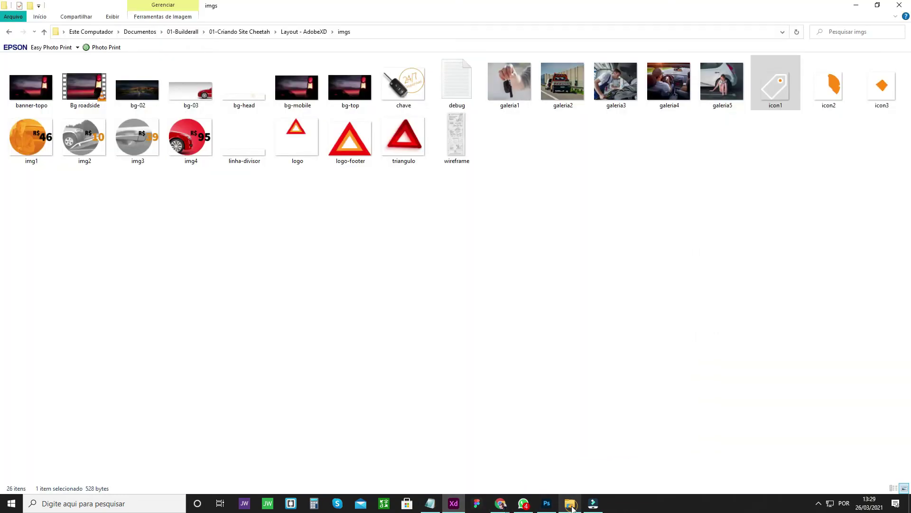
drag(783, 83, 676, 344)
scroll(627, 341, down, 3)
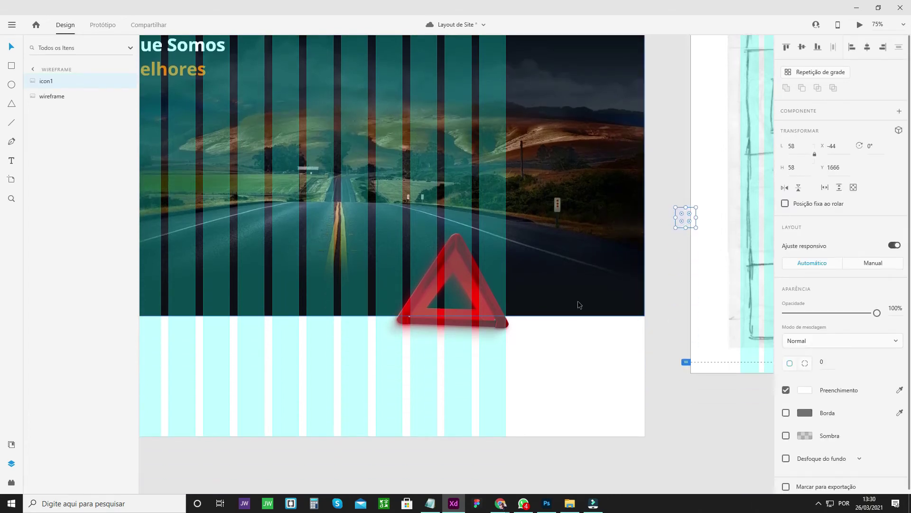
Step: Move icon1 onto the road image beside the "Porque Somos os Melhores" heading, at about X 1062, Y 1265
scroll(574, 304, up, 2)
drag(684, 312, 347, 174)
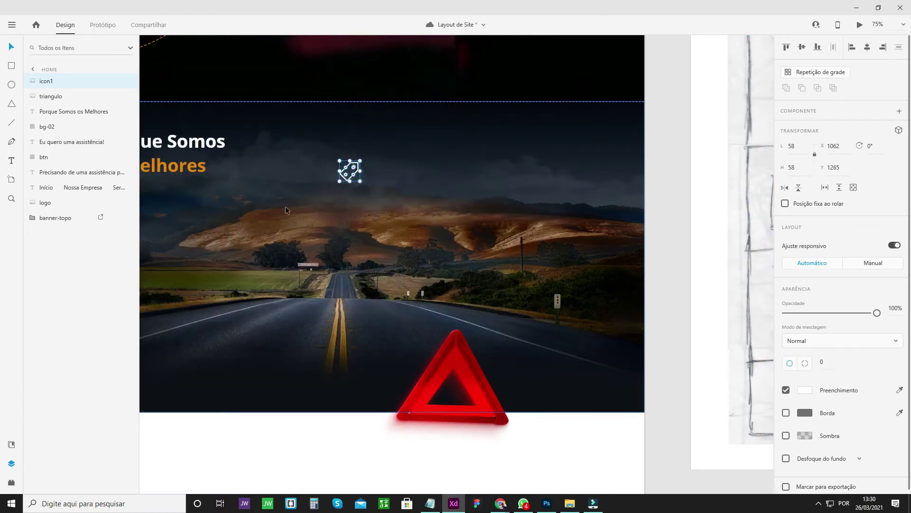
click(367, 176)
drag(403, 215, 527, 241)
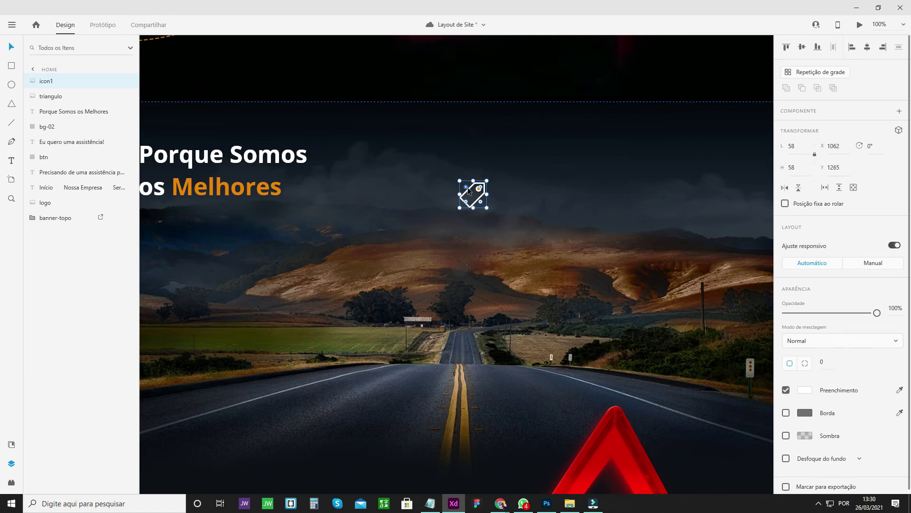
click(477, 270)
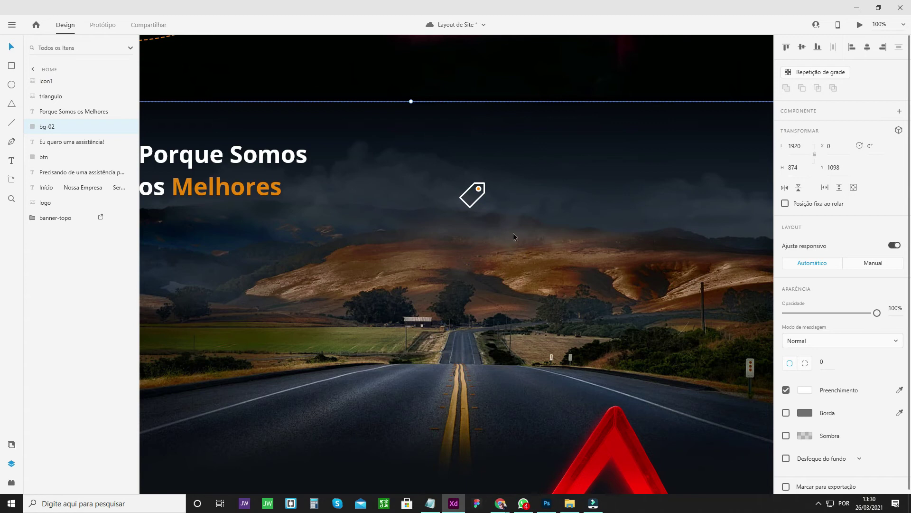
scroll(554, 306, up, 2)
alt+click(496, 289)
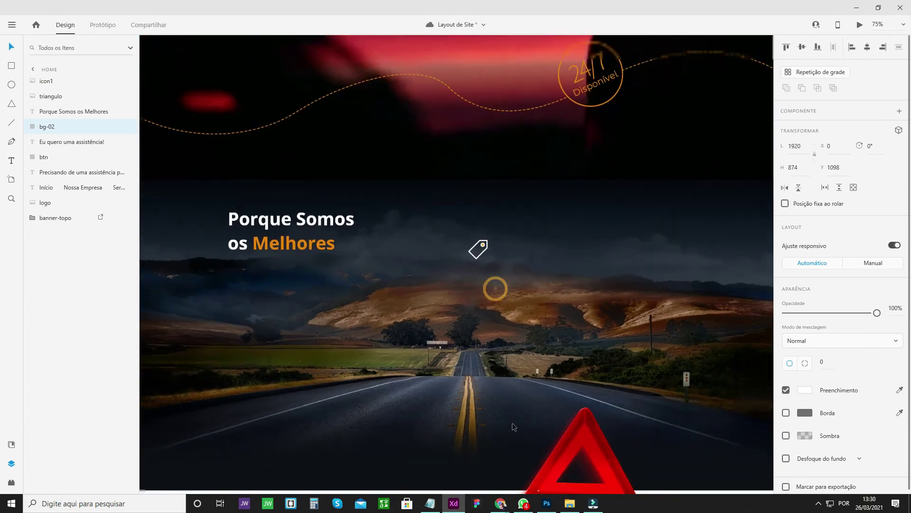
Step: Copy the whole "Separated they live in Bookmarks…" paragraph from the titulos file in Notepad and return to Adobe XD
click(427, 505)
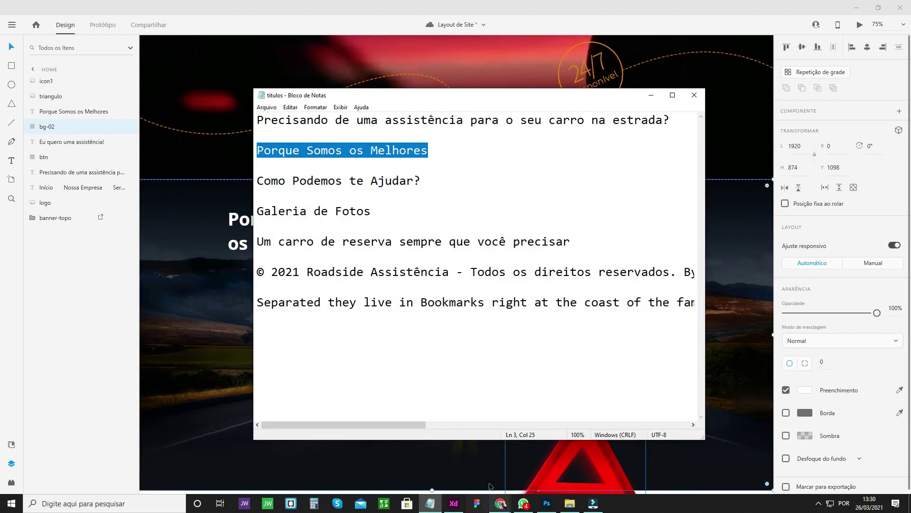
click(371, 303)
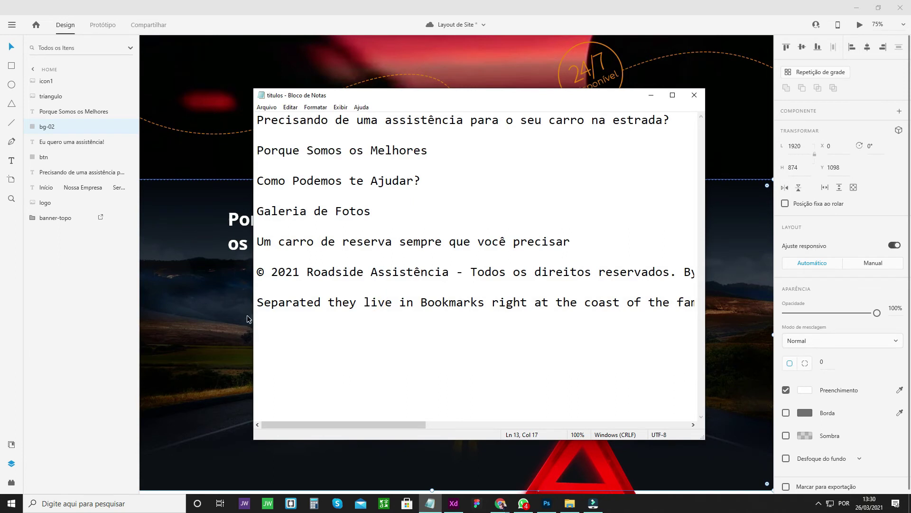
key(Left)
key(Left)
key(Left)
key(Left)
key(Left)
key(Left)
key(Left)
key(Left)
key(Left)
key(Left)
key(Left)
key(Left)
key(Left)
key(Left)
key(shift+End)
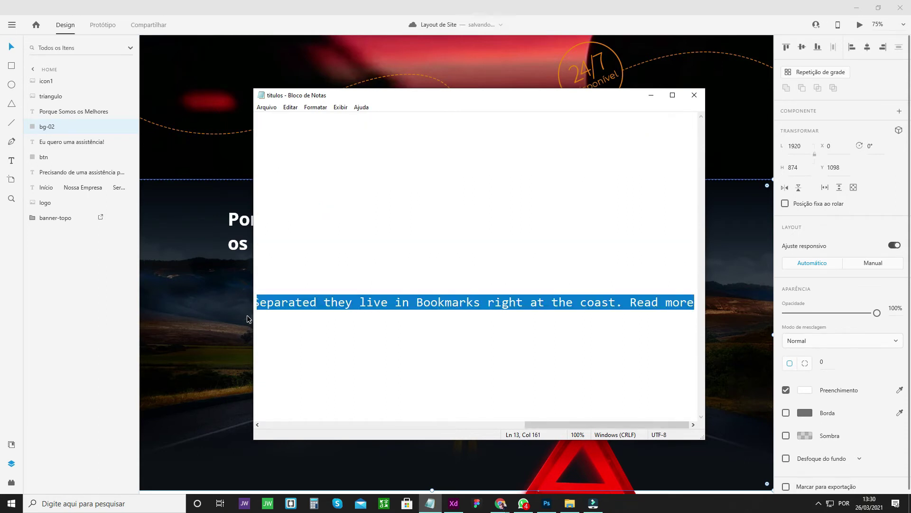
click(651, 95)
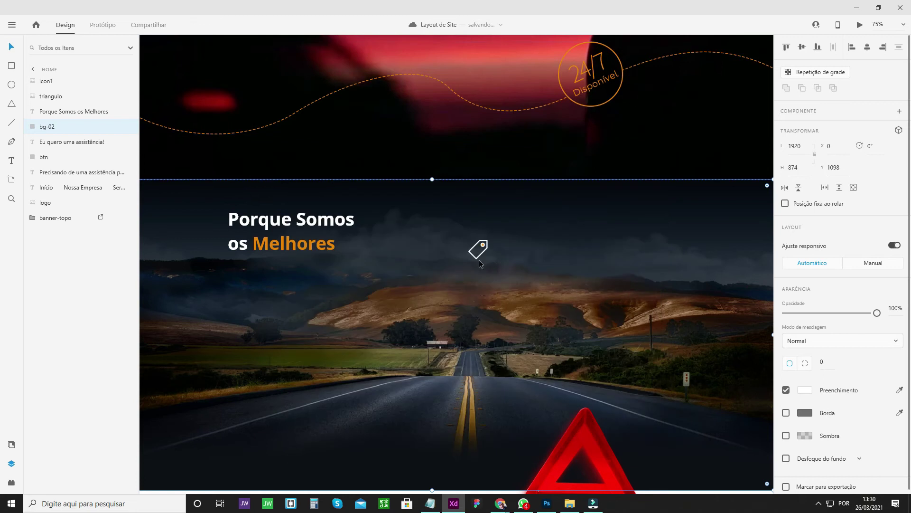
Step: Add a text object below the tag icon on the road image containing the copied "Separated they live in Bookmarks…" paragraph
click(11, 162)
click(449, 298)
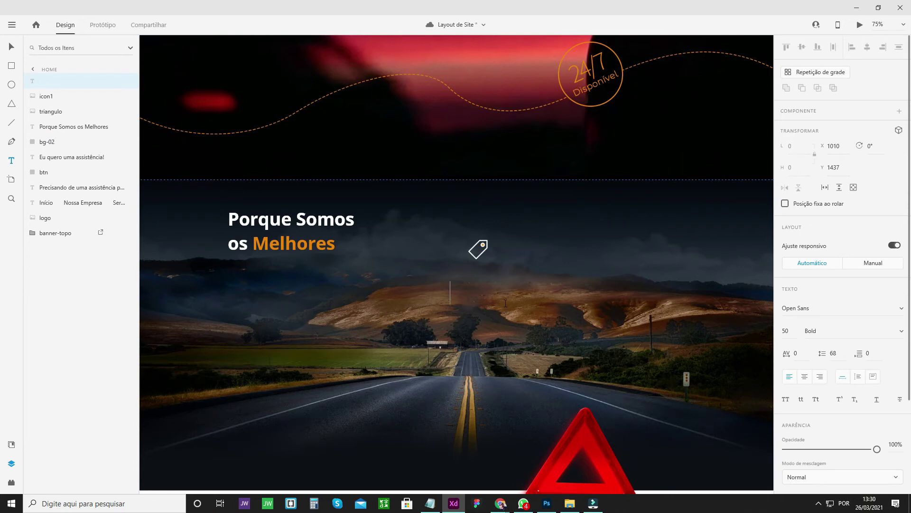
key(ctrl+v)
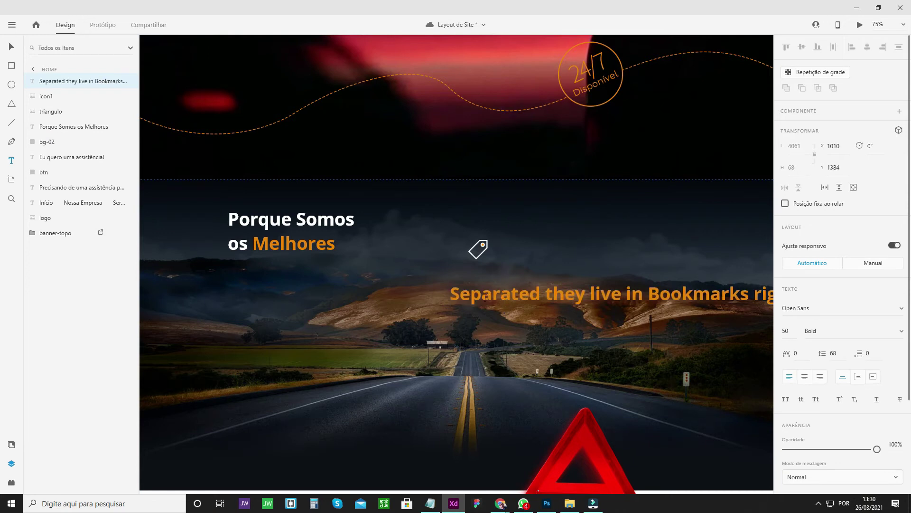
Step: Format the pasted paragraph in Open Sans Light at size 18
key(ctrl+a)
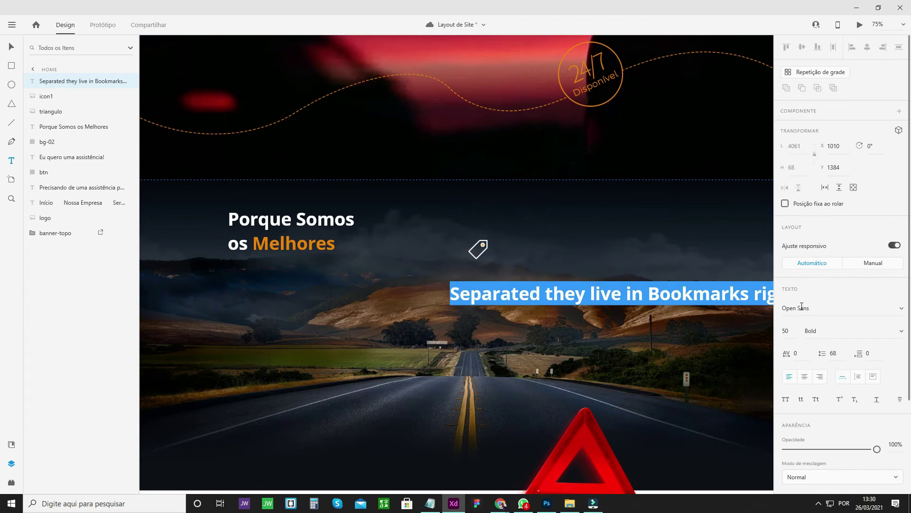
click(807, 331)
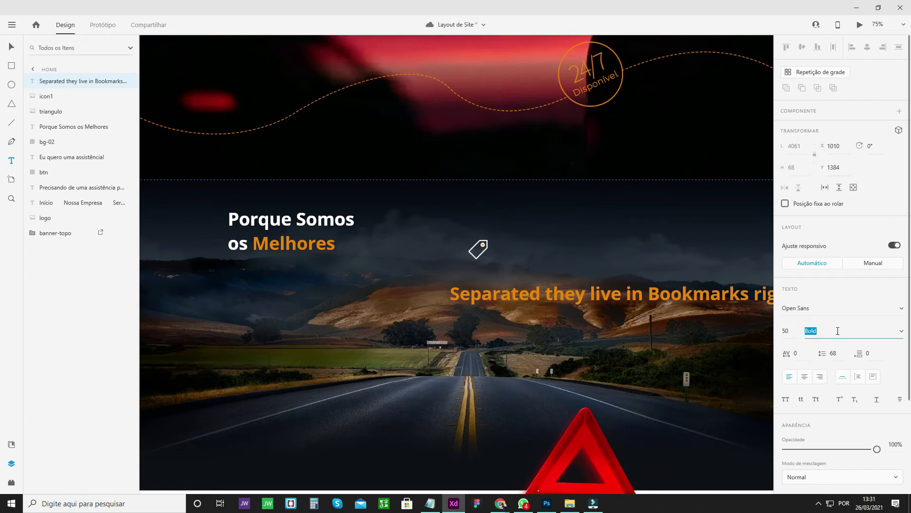
click(903, 331)
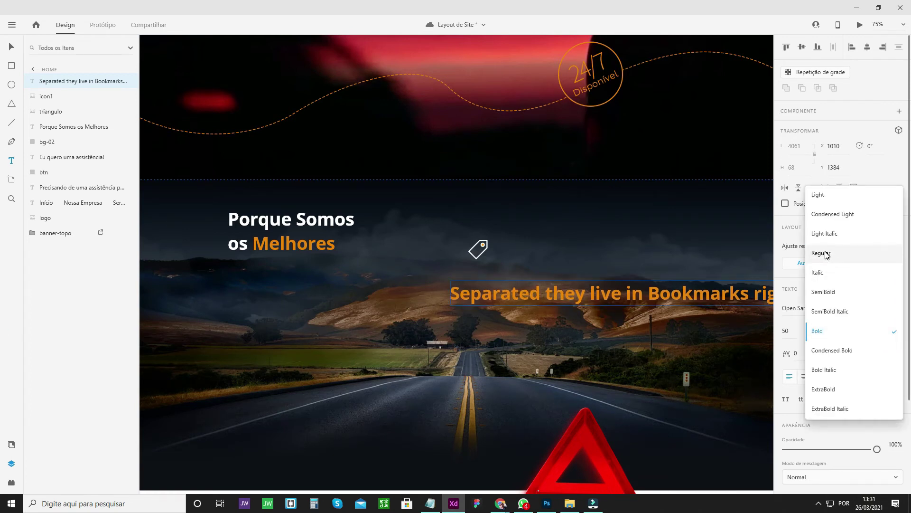
click(825, 198)
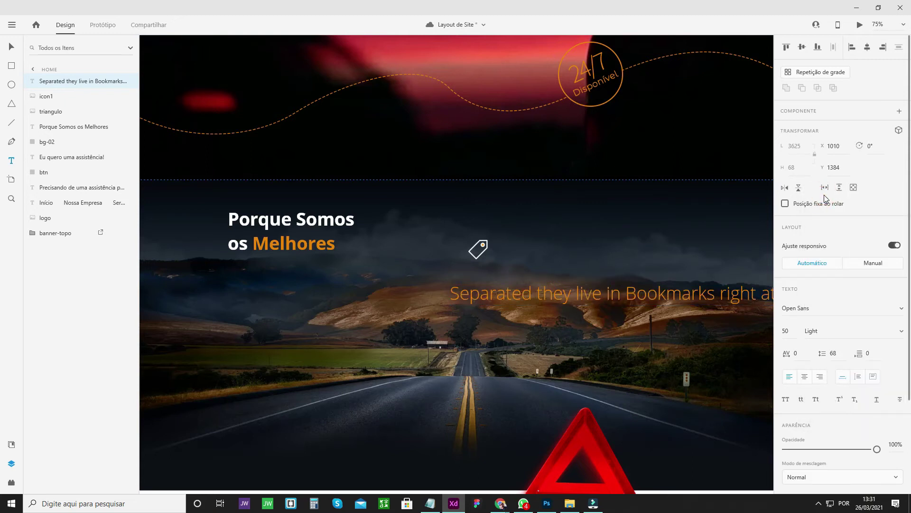
click(786, 328)
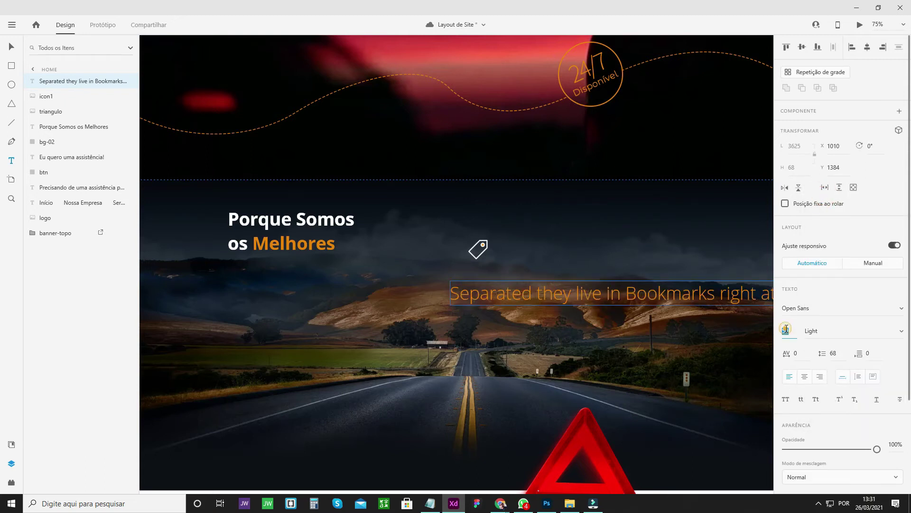
key(Return)
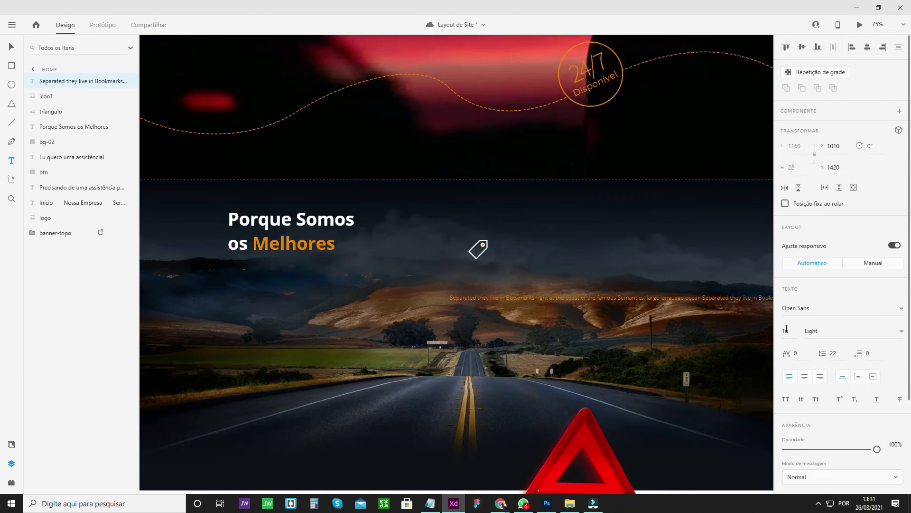
click(786, 331)
text(18)
key(Return)
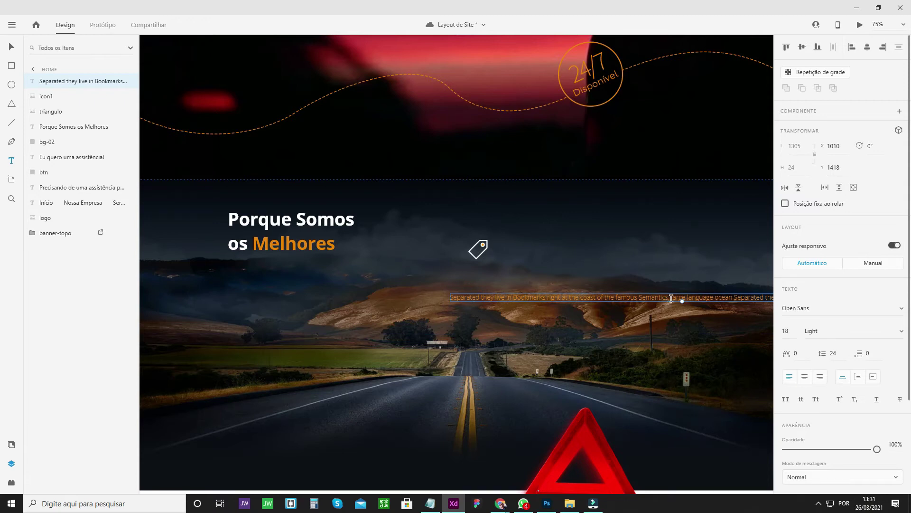
Step: Change the paragraph's fill to white #FFFFFF and save white as a color swatch
double_click(671, 298)
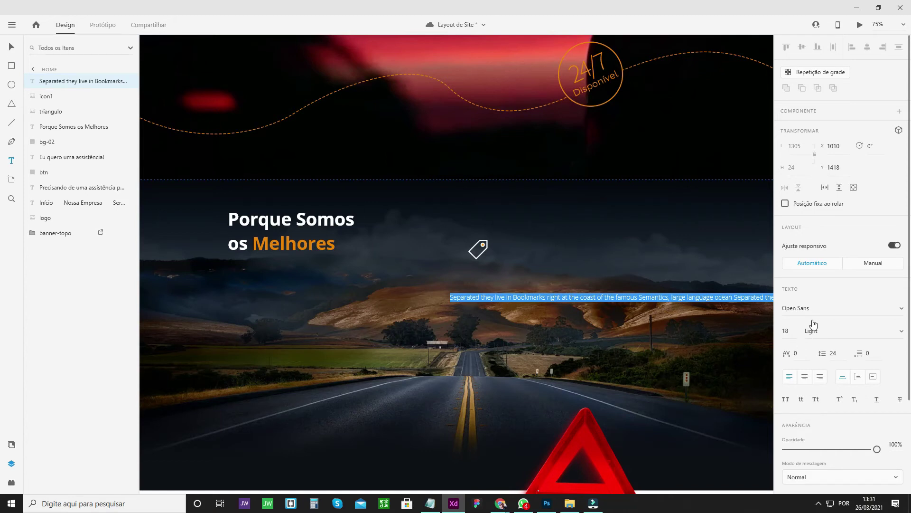
scroll(808, 358, down, 3)
click(805, 385)
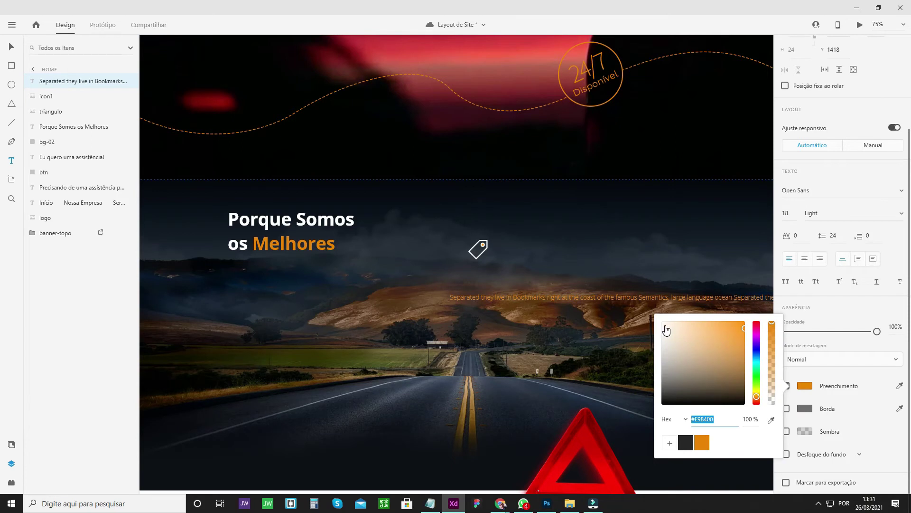
drag(679, 338, 622, 299)
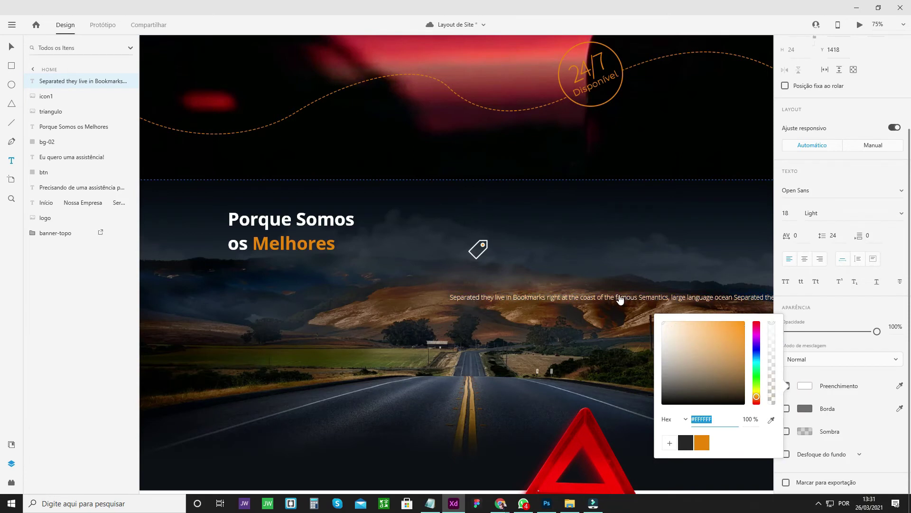
click(670, 443)
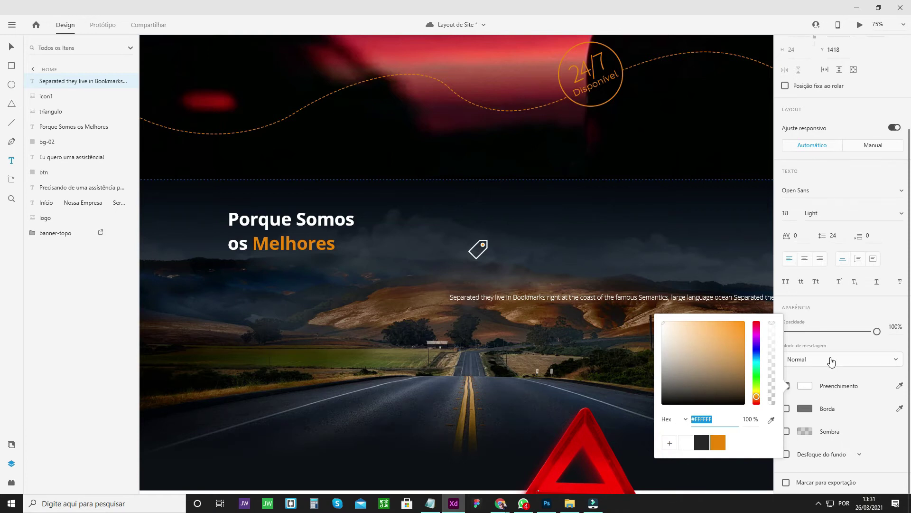
key(Escape)
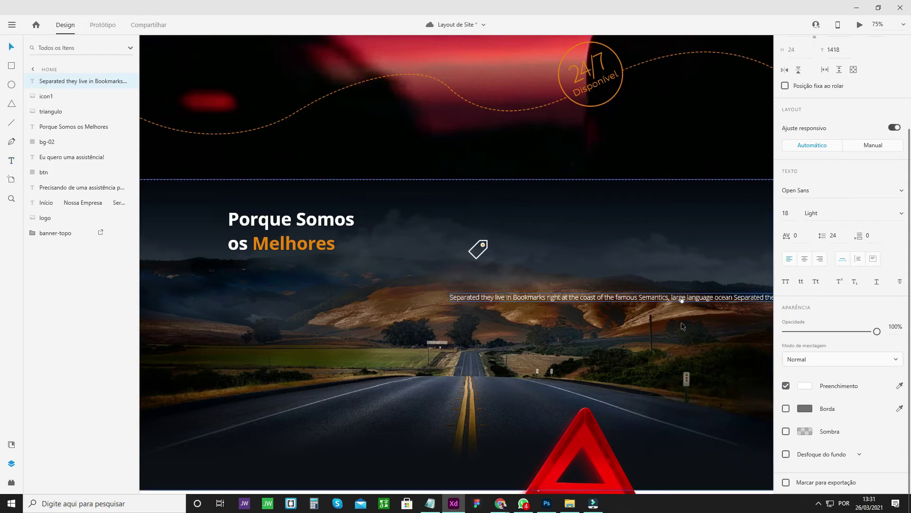
Step: Convert the paragraph to a fixed-size text box wrapped onto four lines, left-aligned below the tag icon at about Y 1398
drag(623, 299, 428, 326)
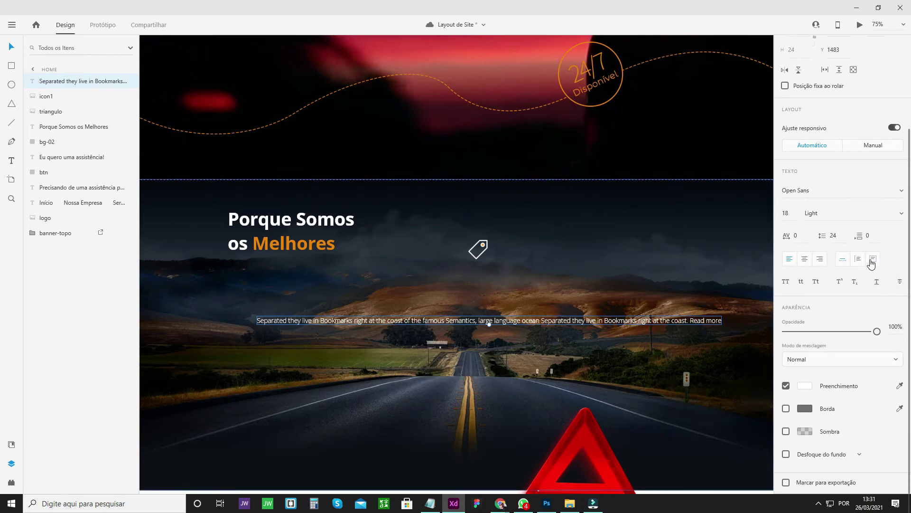
click(874, 261)
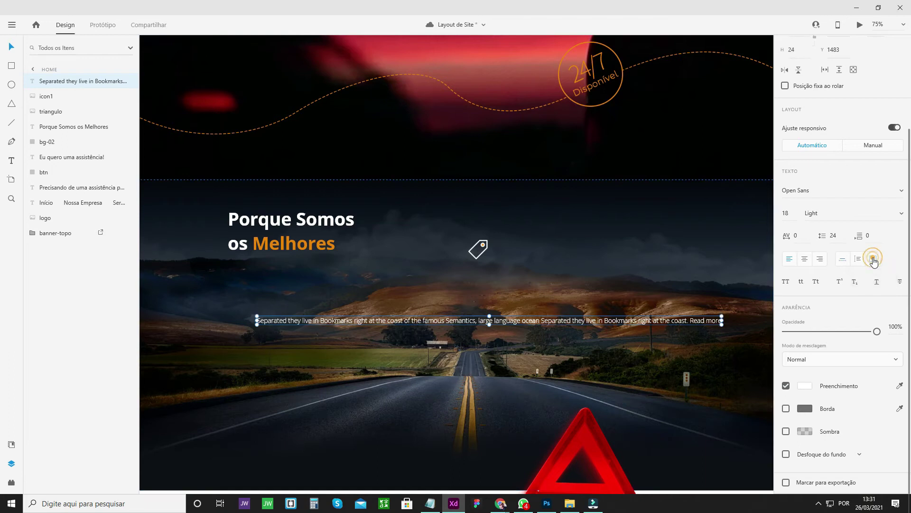
drag(723, 320, 363, 345)
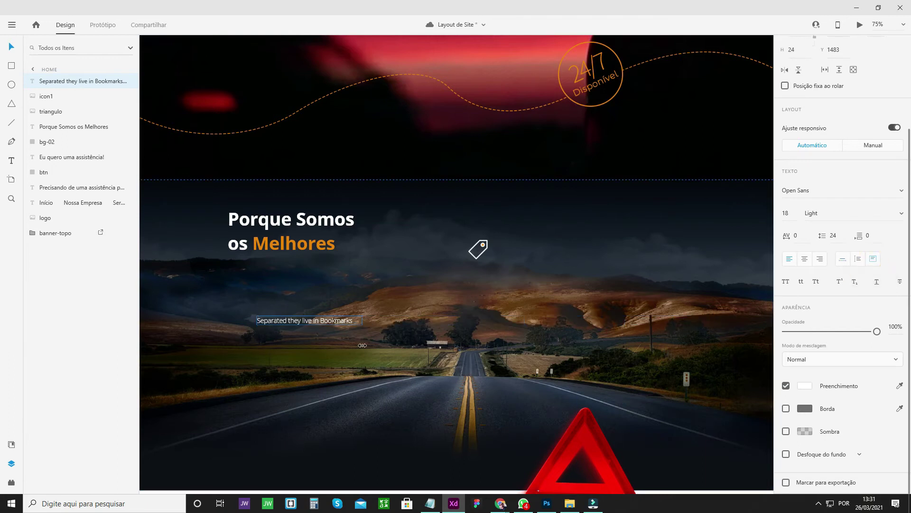
drag(310, 325, 313, 363)
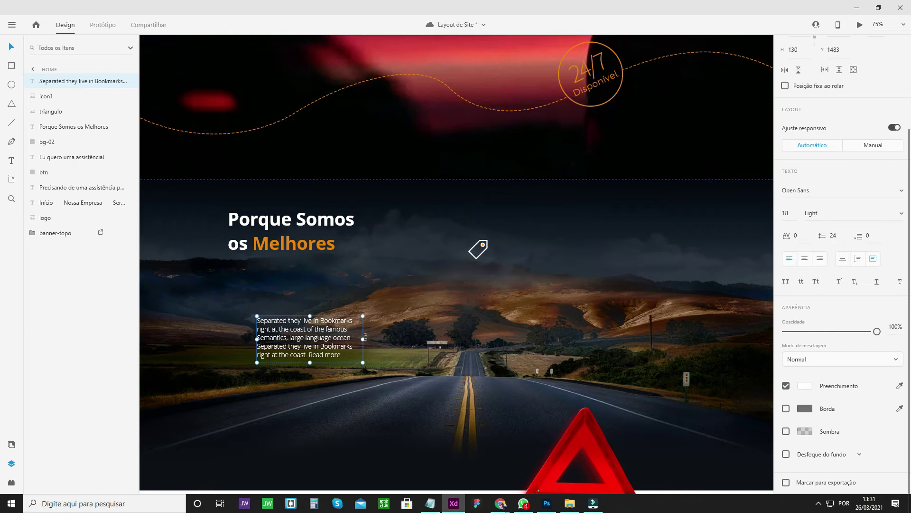
drag(364, 340, 378, 342)
double_click(318, 363)
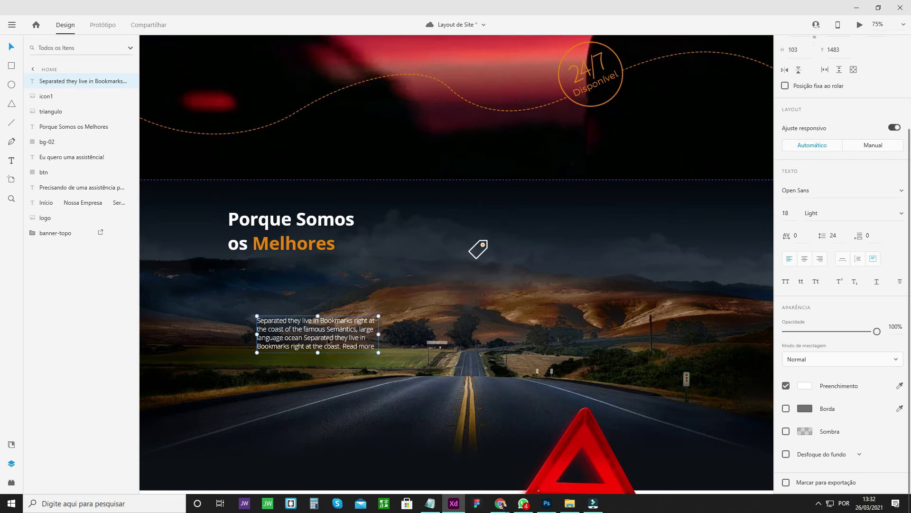
drag(321, 331, 534, 297)
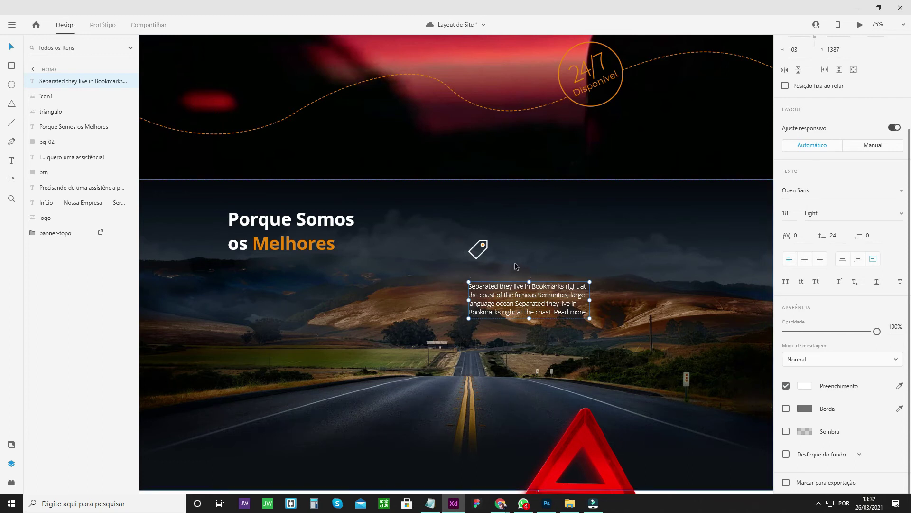
drag(500, 298, 499, 300)
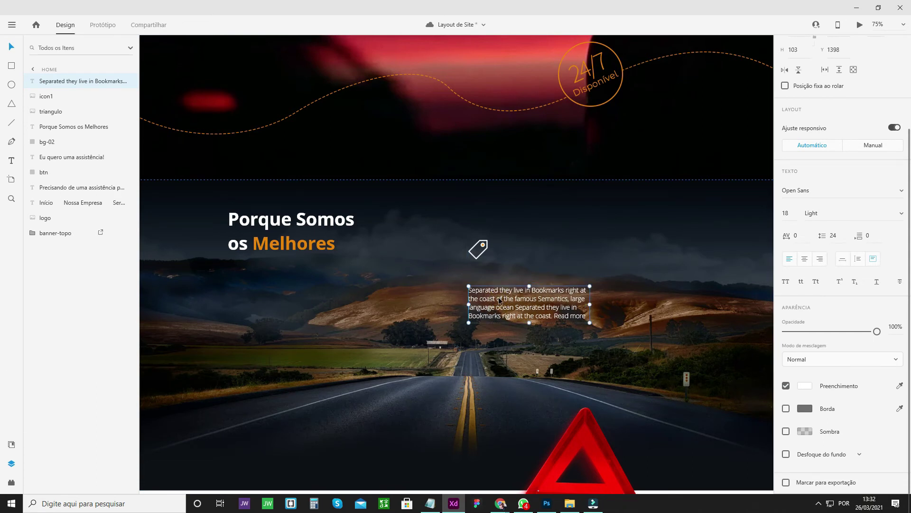
Step: Duplicate the paragraph text box and shift the copy straight up to Y 1258
key(ctrl+d)
key(shift+Up)
key(shift+Up)
key(shift+Up)
key(shift+Up)
key(shift+Up)
key(shift+Up)
key(shift+Up)
key(shift+Up)
key(shift+Up)
key(shift+Up)
key(shift+Up)
key(shift+Up)
key(shift+Up)
key(shift+Up)
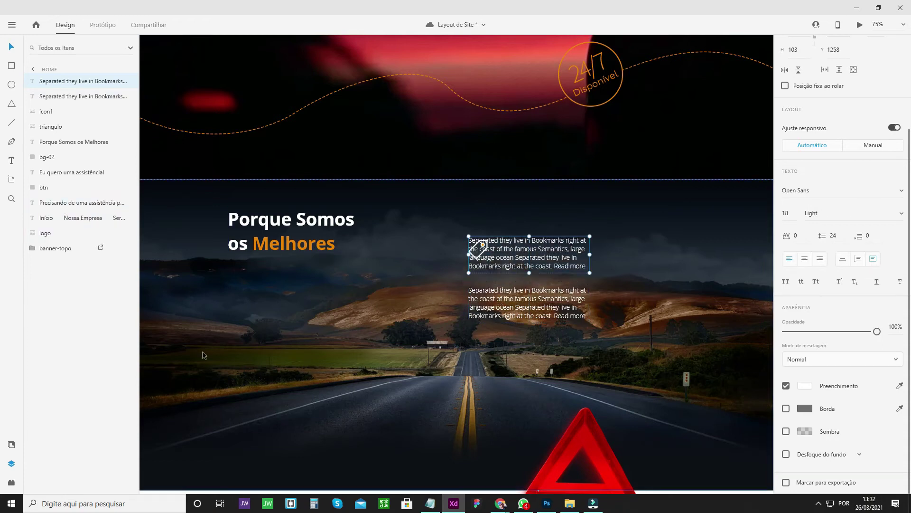
Step: Move the duplicated text box to the right of the tag icon, aligned with the icon's top at Y 1265
click(12, 160)
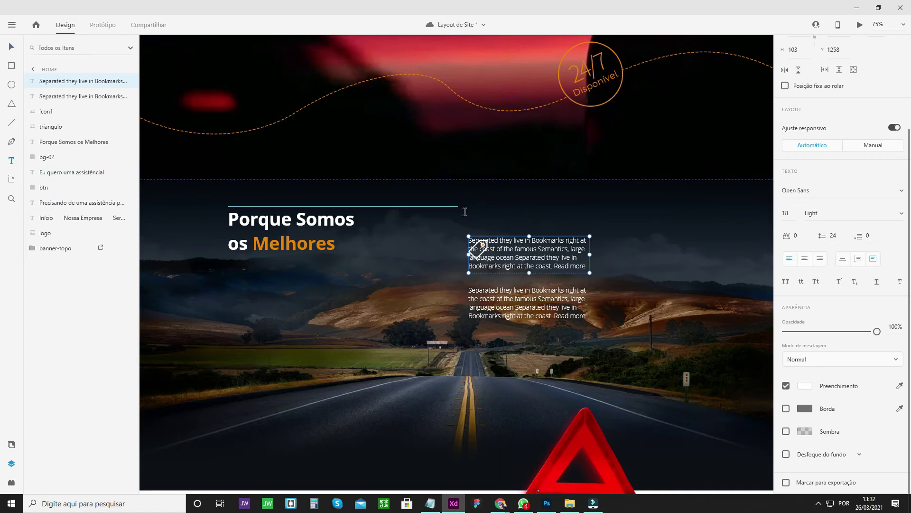
drag(469, 242, 627, 285)
click(10, 44)
click(525, 249)
drag(525, 250, 590, 253)
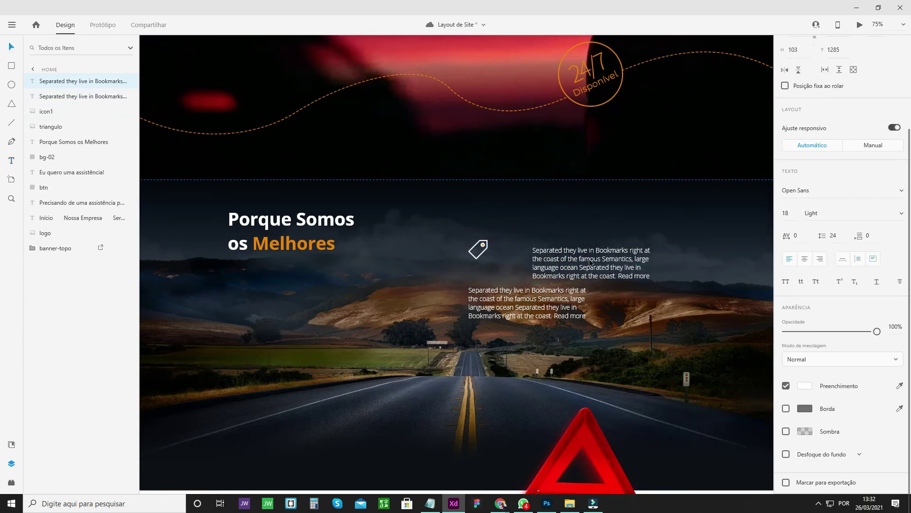
Step: Replace the duplicated paragraph's text with the title "QUALIDADE" and select the word
double_click(590, 253)
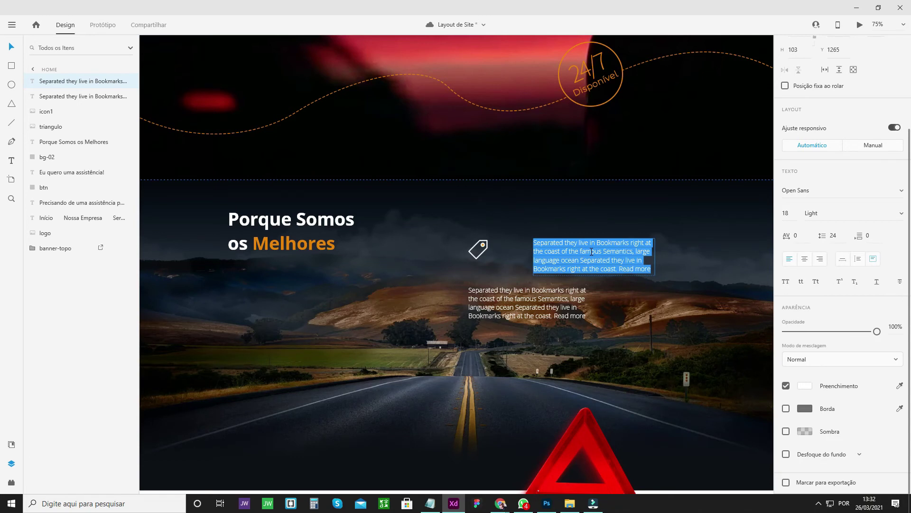
text(QUALIDADE)
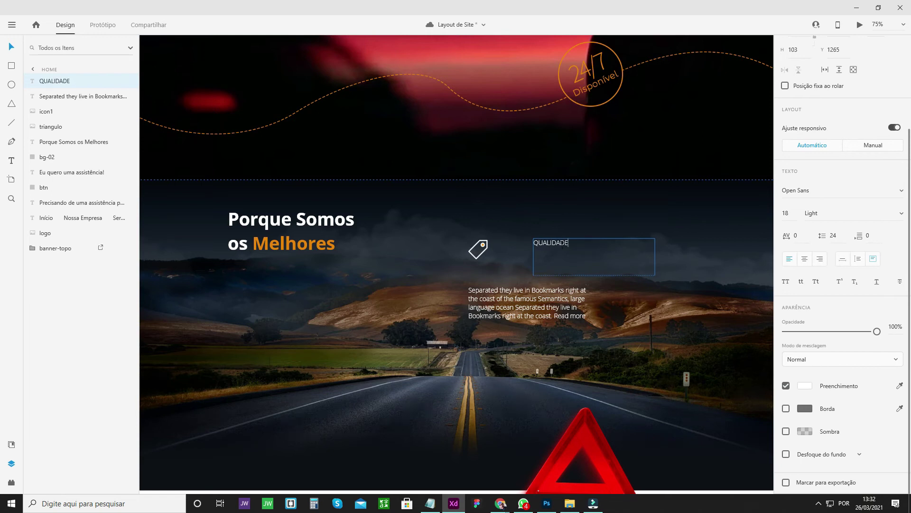
double_click(534, 243)
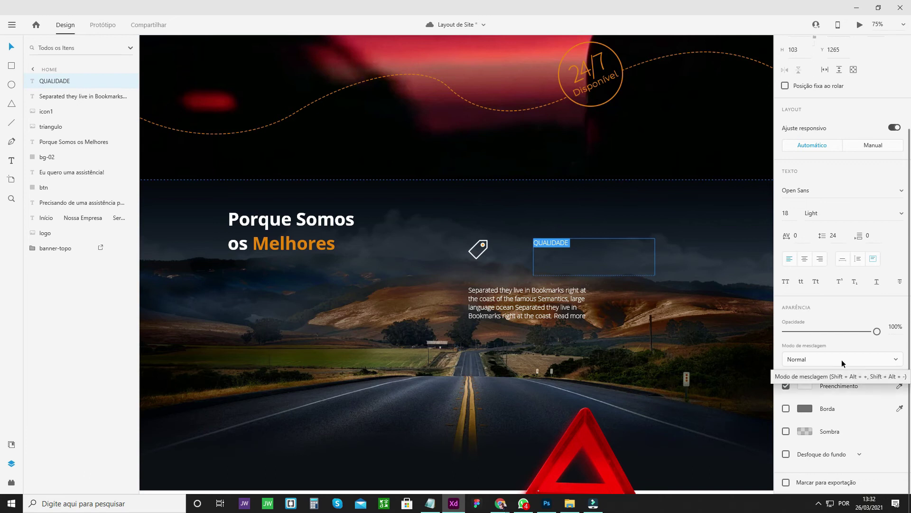
Step: Fill the QUALIDADE title with the saved orange #E98400 and keep its blend mode at Normal
click(806, 386)
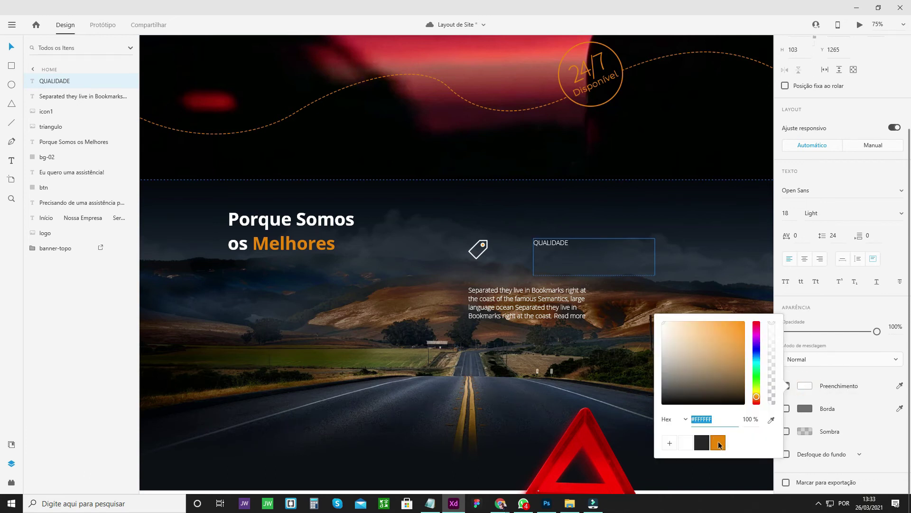
click(718, 441)
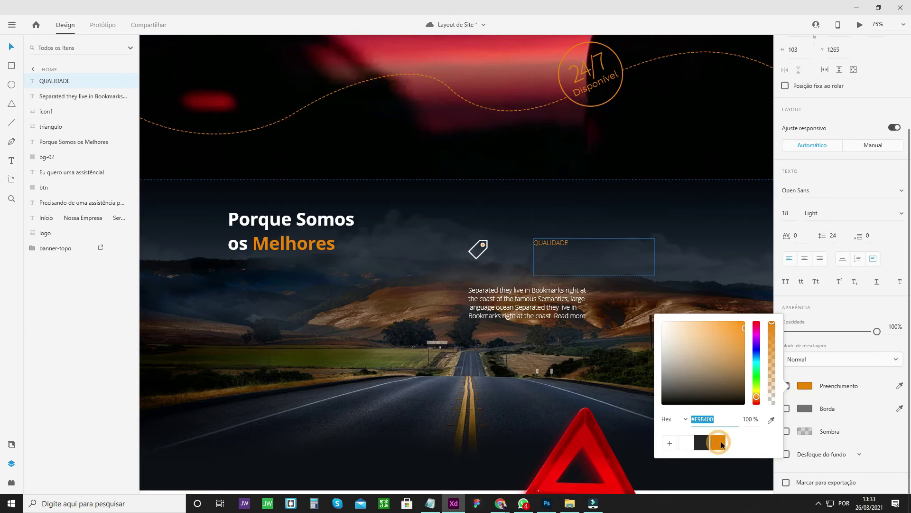
click(896, 360)
click(896, 361)
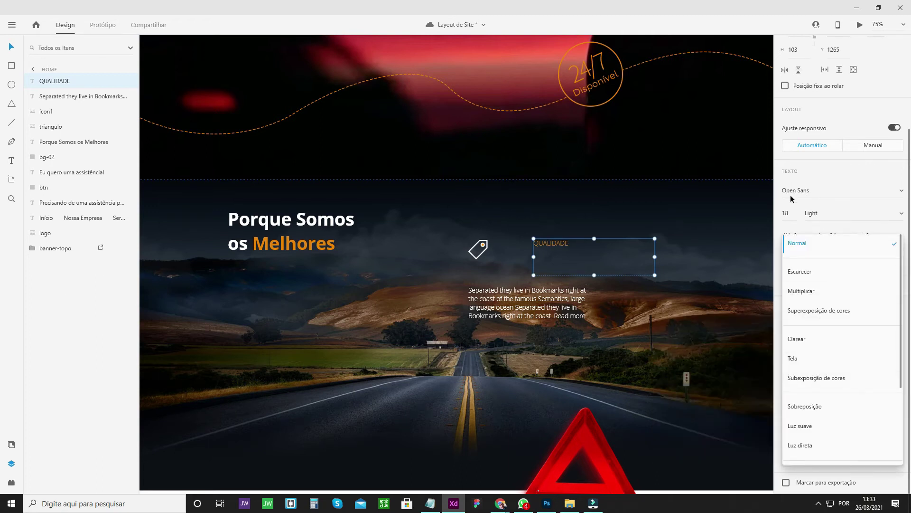
click(832, 219)
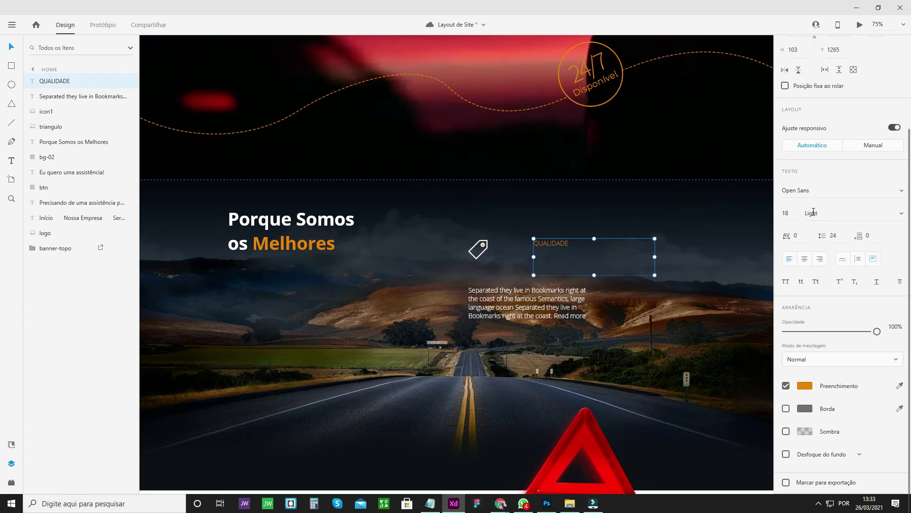
Step: Set the QUALIDADE title to Open Sans Bold at size 21
click(902, 215)
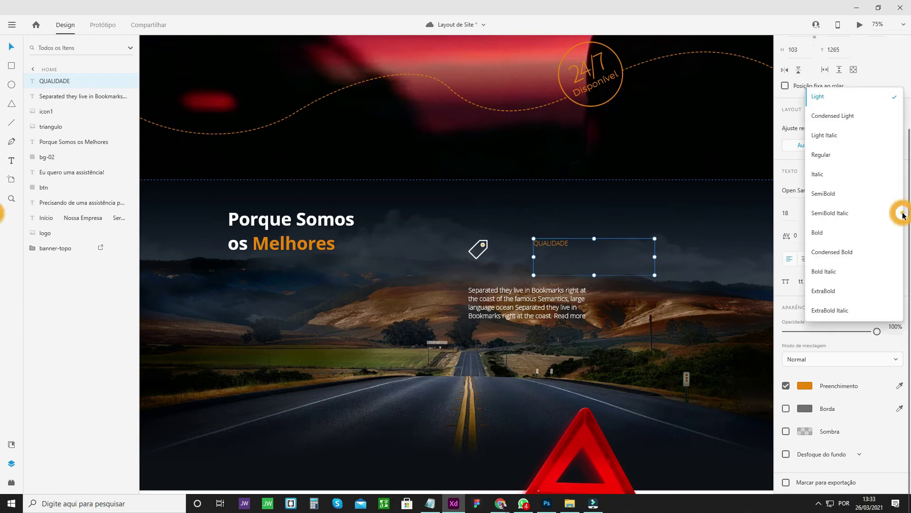
click(822, 235)
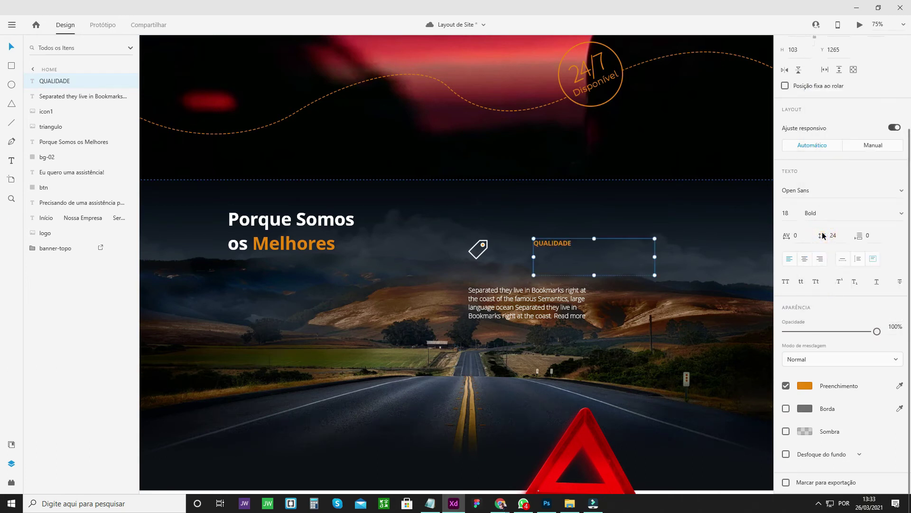
click(788, 213)
key(Return)
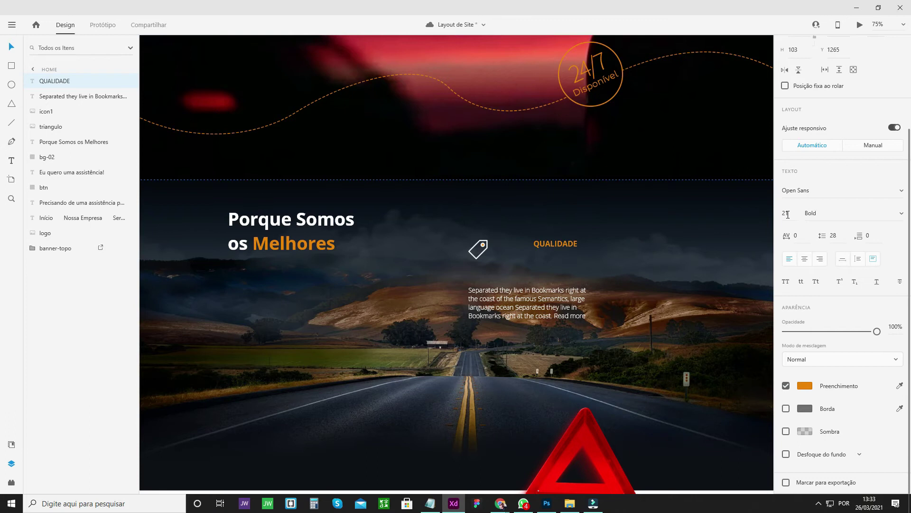
Step: Shrink the QUALIDADE text box, place it left-aligned between the tag icon and the paragraph, and nudge the paragraph slightly up
drag(654, 259, 481, 275)
click(484, 308)
drag(496, 315, 496, 313)
click(520, 286)
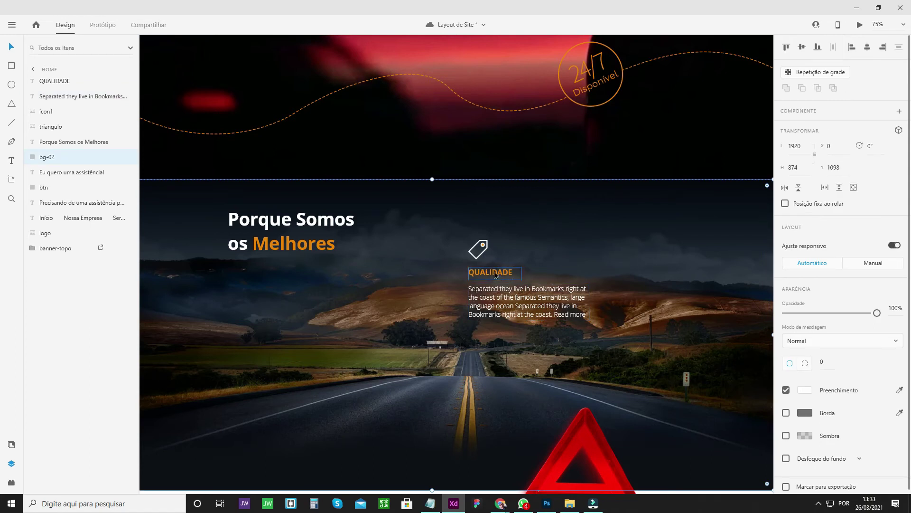
Step: Group the tag icon, the QUALIDADE title and the paragraph into one block
click(481, 253)
shift+click(504, 274)
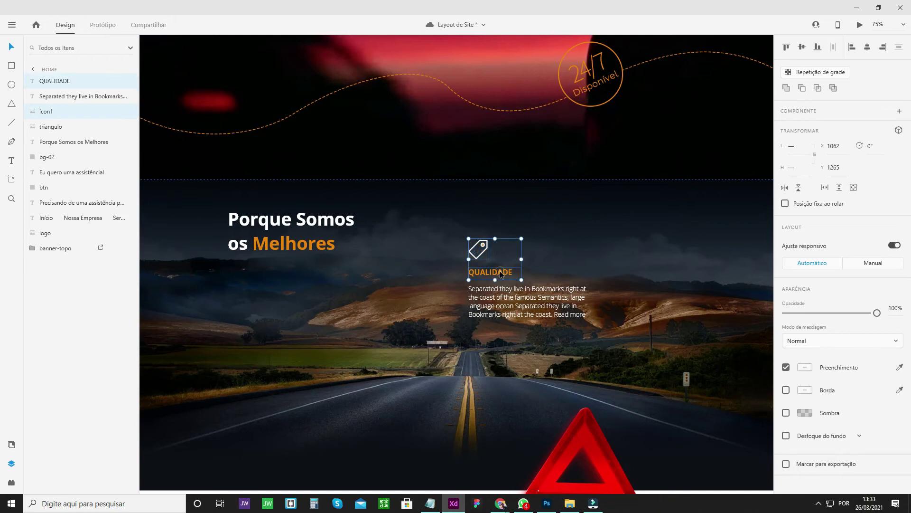
shift+click(496, 306)
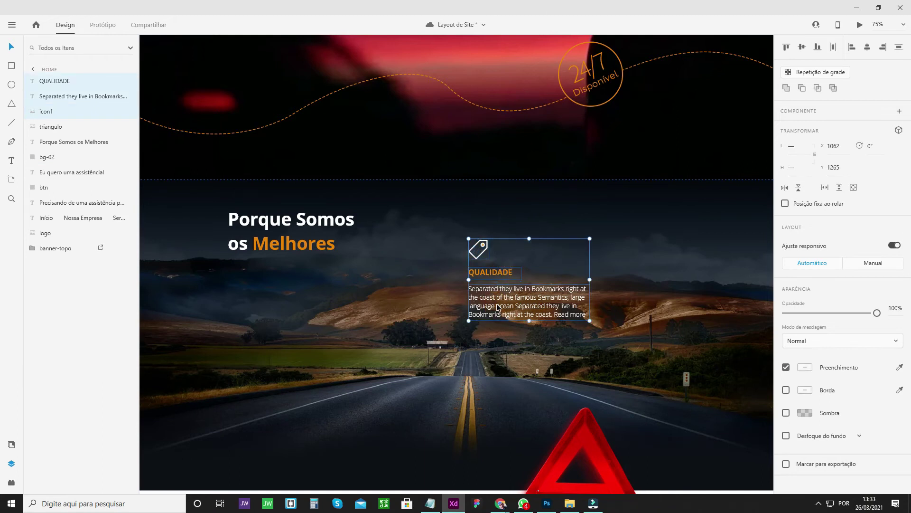
key(ctrl+g)
Step: Show the layout grid and move the grouped block onto a column edge at X 777, Y 1279
drag(487, 302, 429, 316)
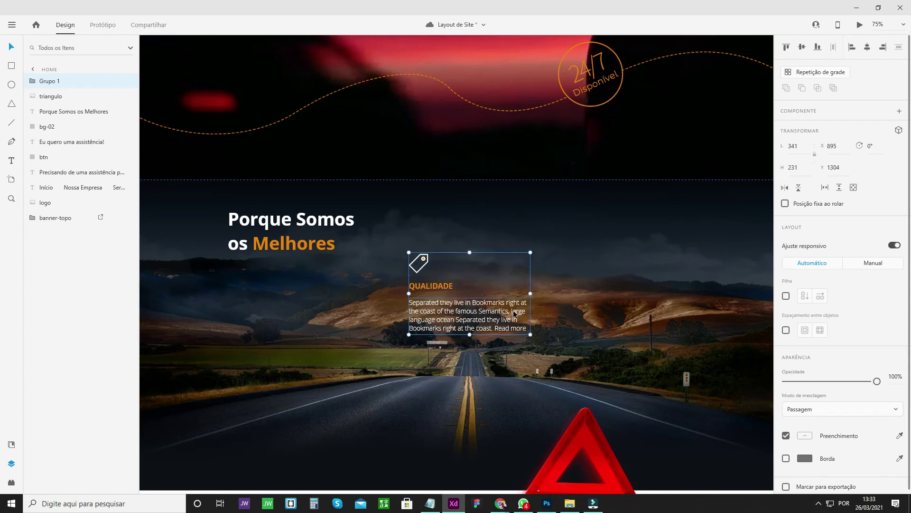
key(ctrl+shift+apostrophe)
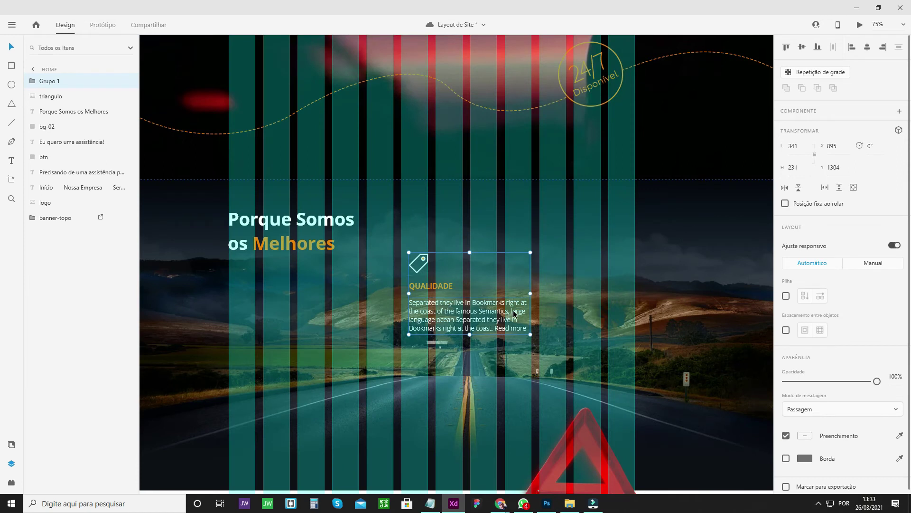
drag(455, 313, 412, 304)
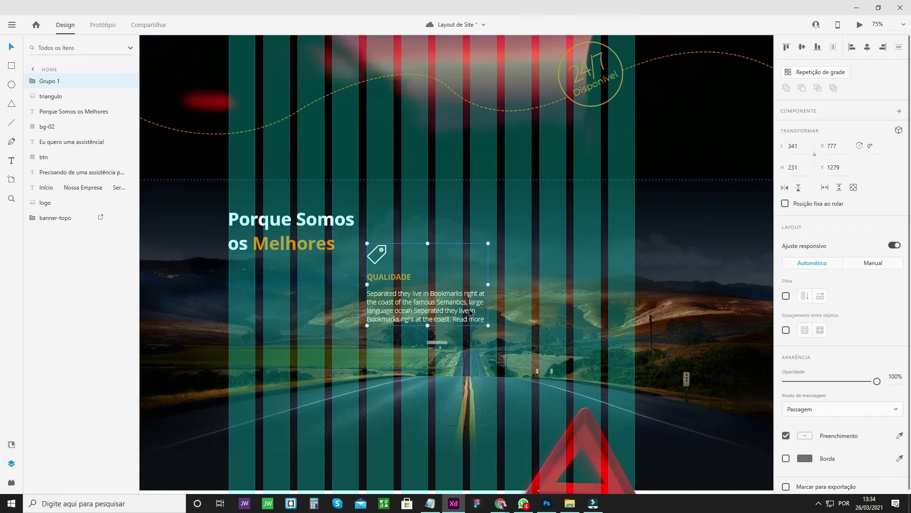
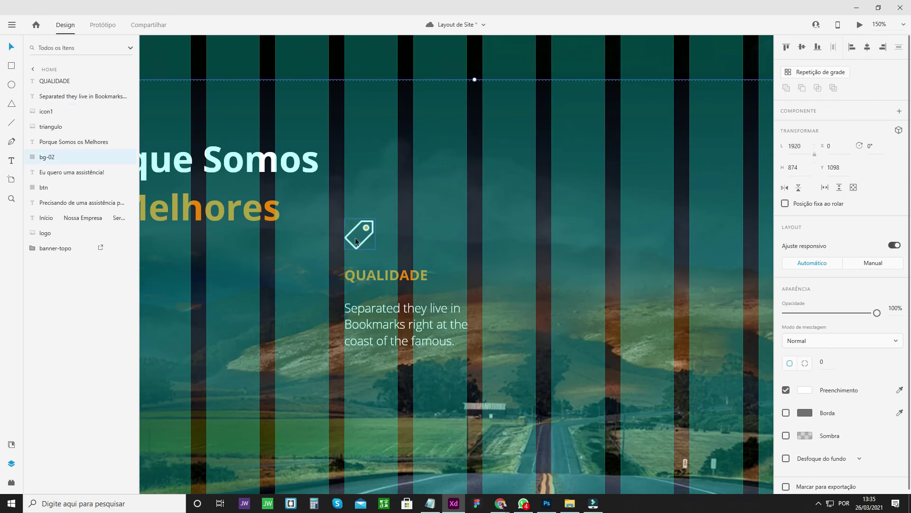
Step: Tighten the block's vertical spacing by moving the QUALIDADE title up to Y 1350 and the paragraph up to Y 1392
drag(363, 280, 364, 274)
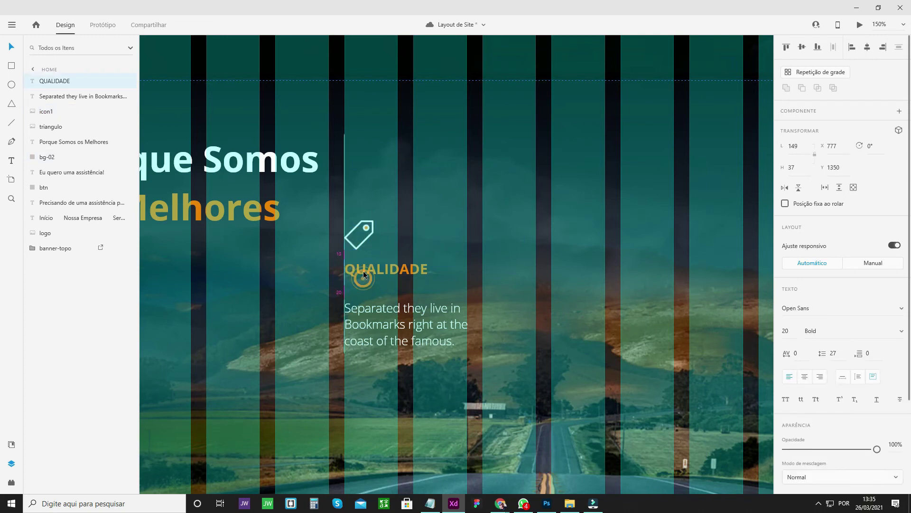
drag(357, 314, 358, 308)
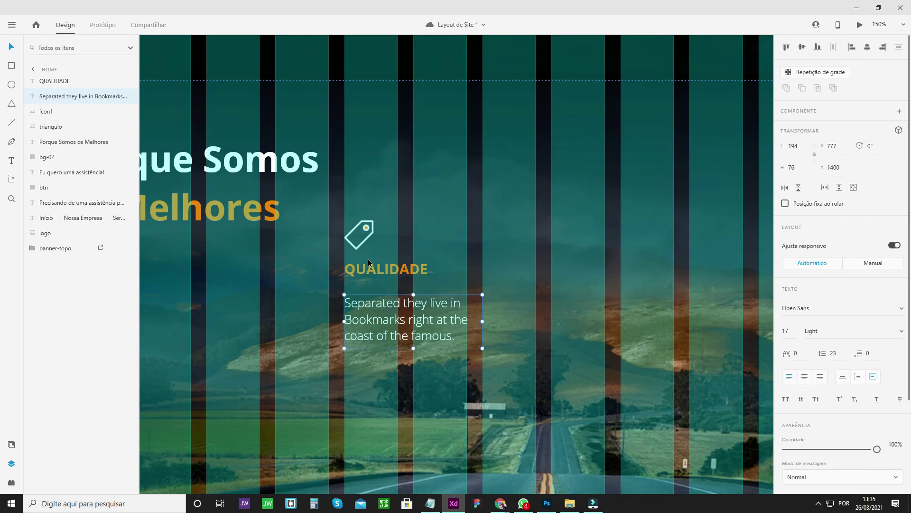
click(382, 279)
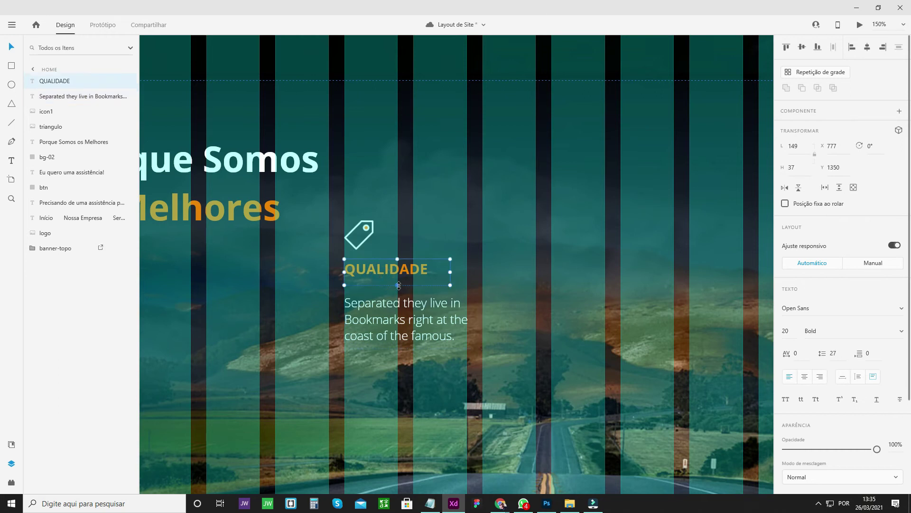
drag(398, 285, 381, 300)
click(382, 306)
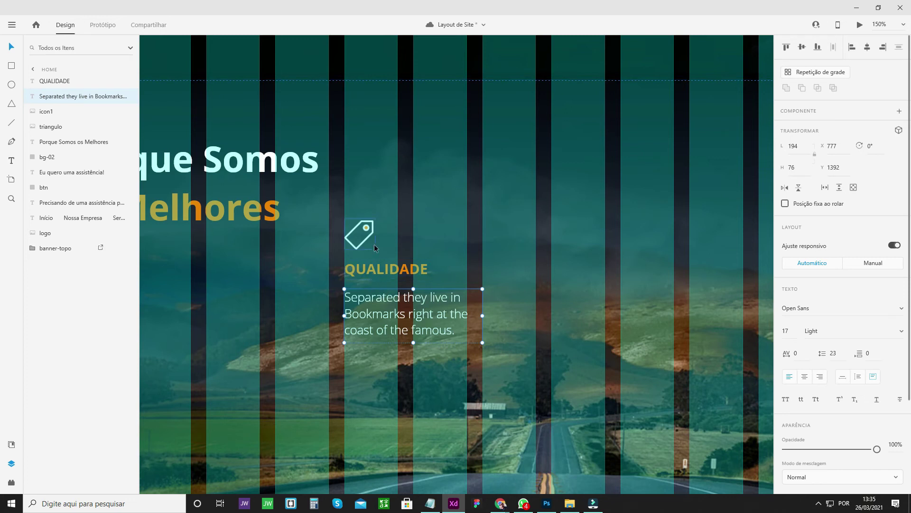
Step: Group the narrowed paragraph, the QUALIDADE title and the tag icon as a single block
scroll(482, 283, down, 2)
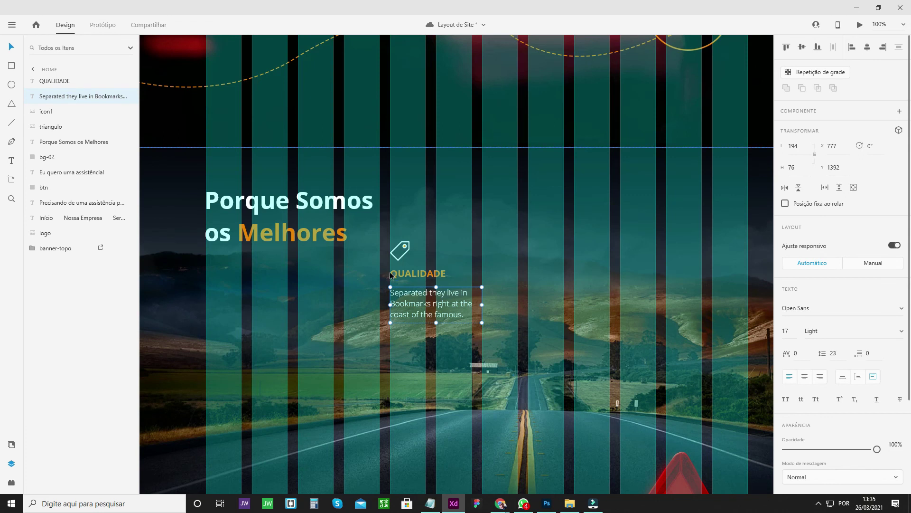
shift+click(407, 274)
shift+click(406, 247)
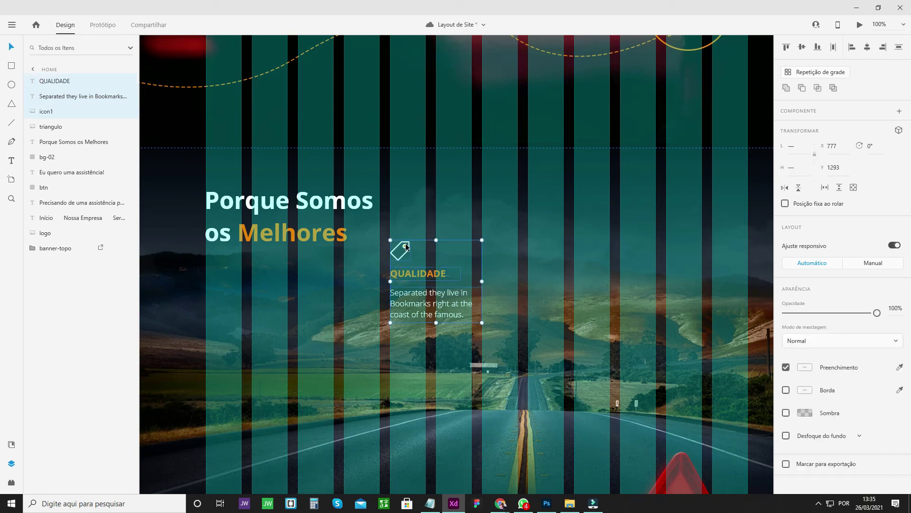
key(ctrl+g)
click(479, 282)
click(414, 298)
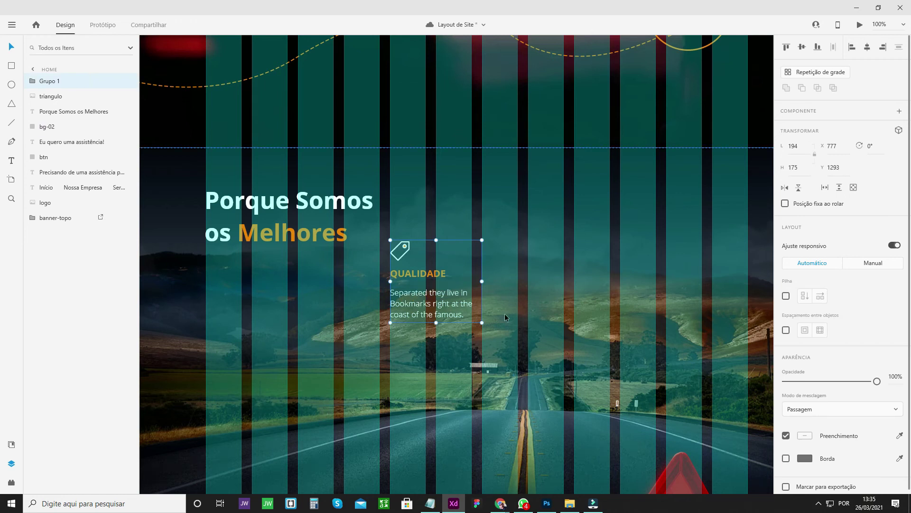
Step: Turn the grouped block into a repeat grid and extend it horizontally to three blocks, about 610 wide
scroll(465, 348, up, 1)
scroll(482, 329, down, 1)
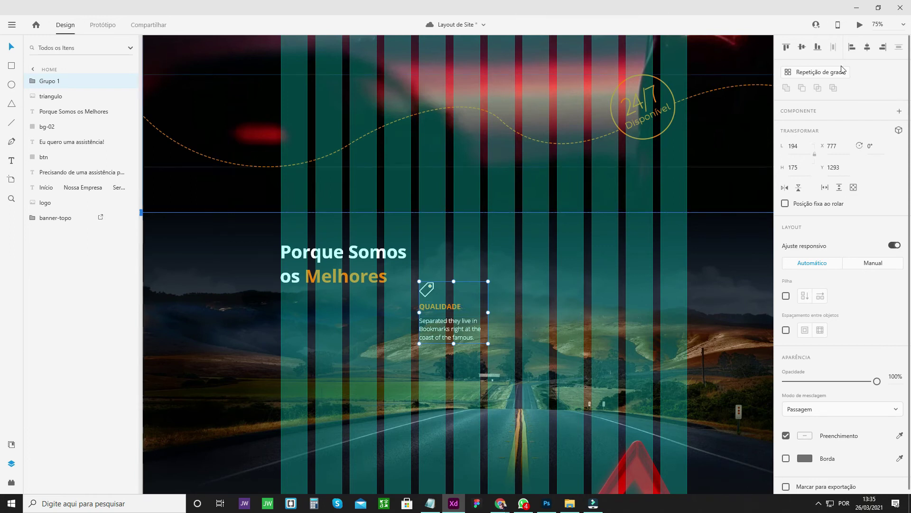
click(813, 74)
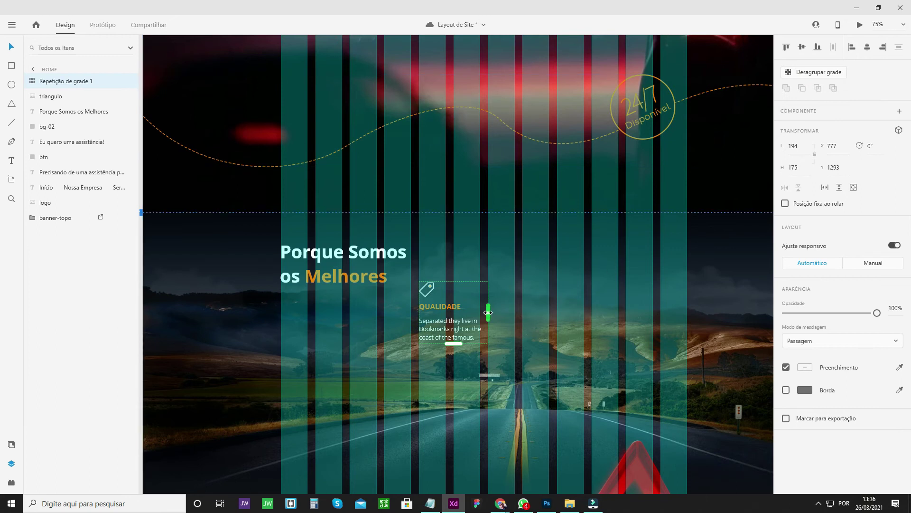
drag(487, 312, 488, 311)
drag(489, 312, 636, 316)
mouse_move(533, 346)
mouse_down()
mouse_move(537, 425)
mouse_move(545, 347)
mouse_up()
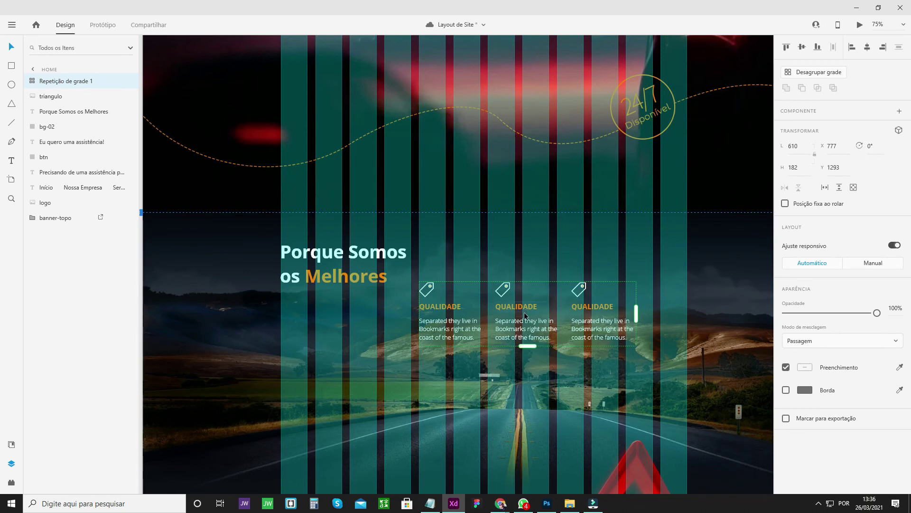
Step: Move the repeat grid to X 874, Y 1285 and widen the gaps between its blocks until it spans 630
drag(524, 315, 556, 322)
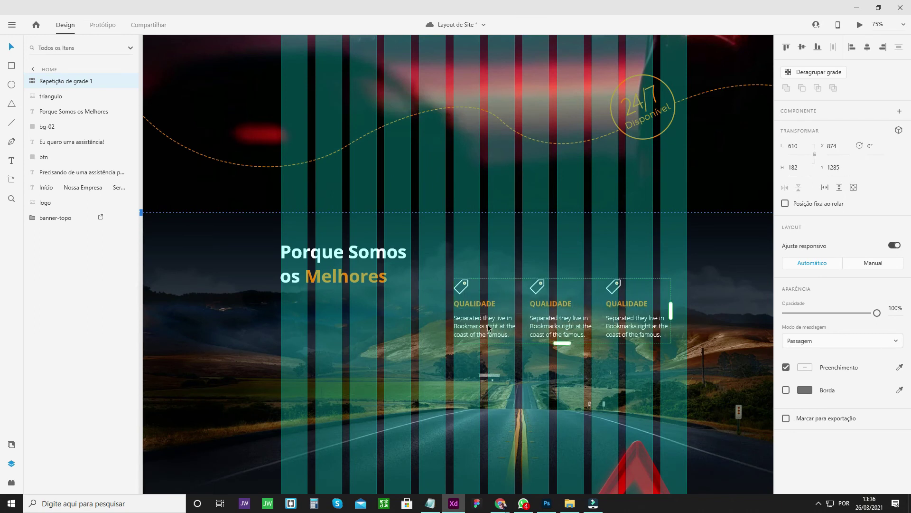
scroll(553, 334, up, 1)
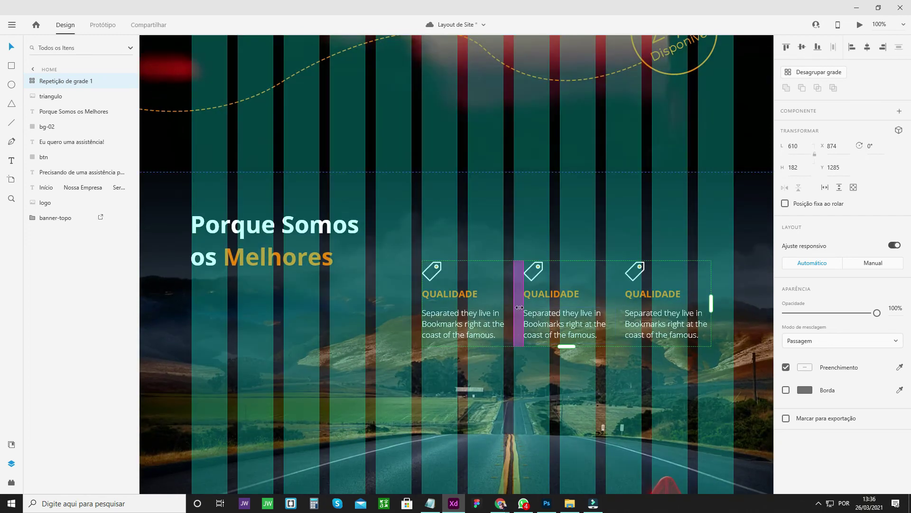
mouse_move(514, 309)
mouse_down()
mouse_move(529, 311)
mouse_move(509, 311)
mouse_up()
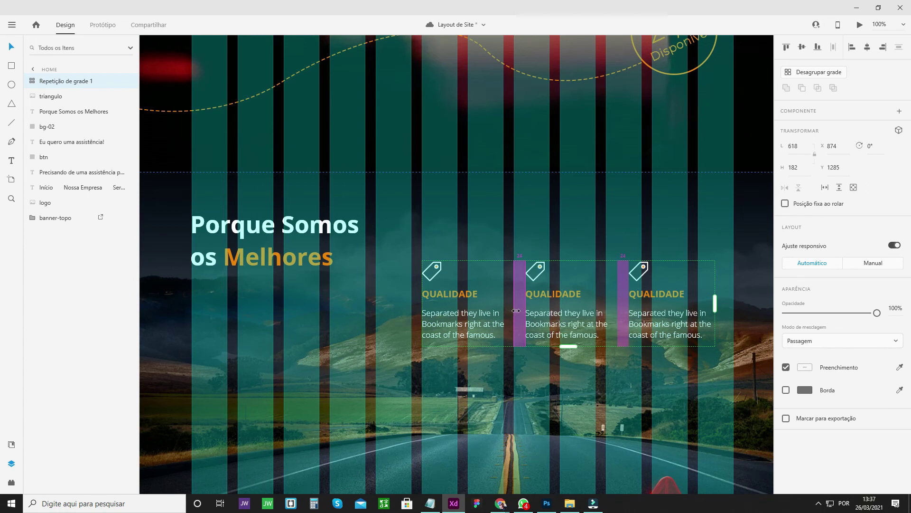
drag(521, 311, 527, 314)
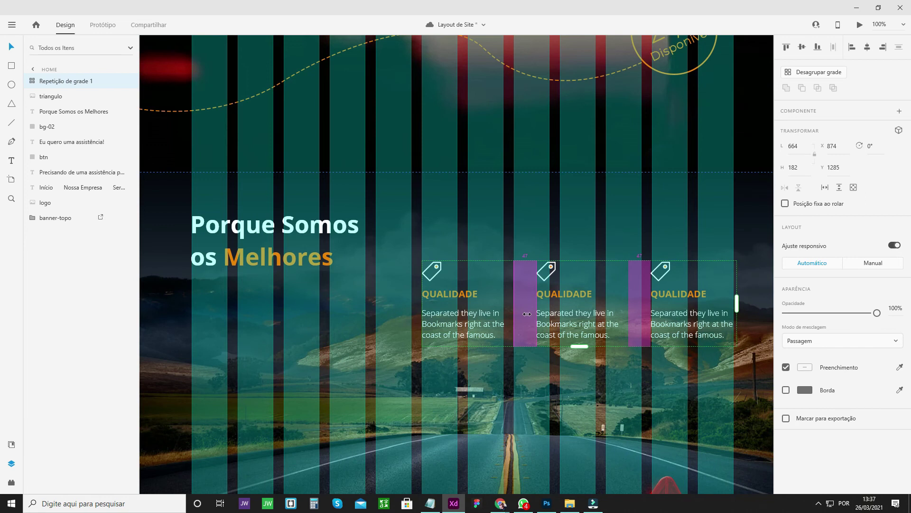
drag(527, 314, 506, 316)
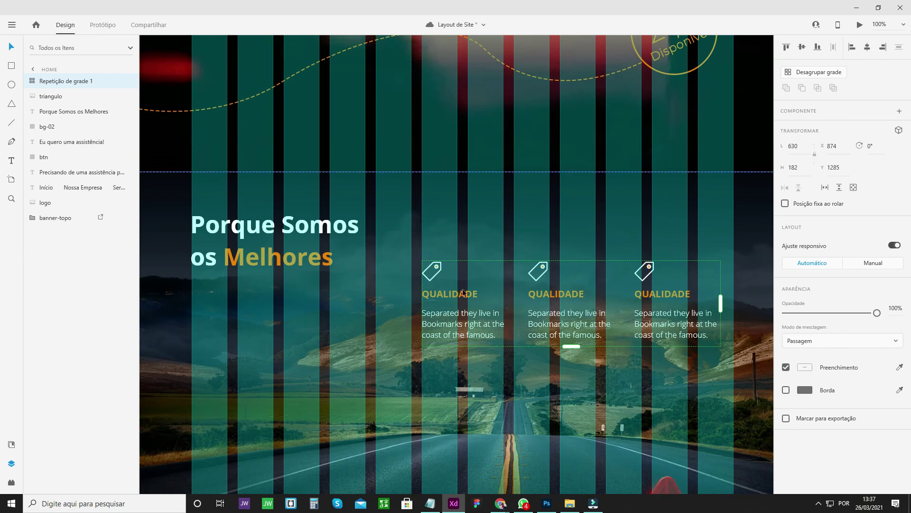
Step: Reposition the repeat grid vertically below the section heading, at Y 1319
mouse_move(450, 315)
mouse_down()
mouse_move(415, 320)
mouse_move(437, 323)
mouse_move(434, 294)
mouse_move(437, 307)
mouse_move(451, 309)
mouse_up()
scroll(453, 312, up, 3)
scroll(453, 310, down, 3)
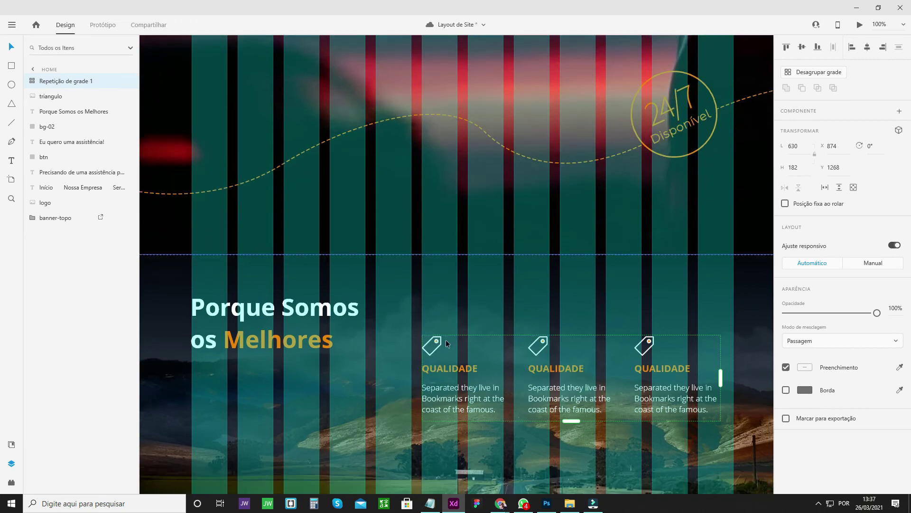
key(shift+Down)
key(shift+Down)
key(shift+Down)
key(shift+Down)
key(shift+Down)
key(Down)
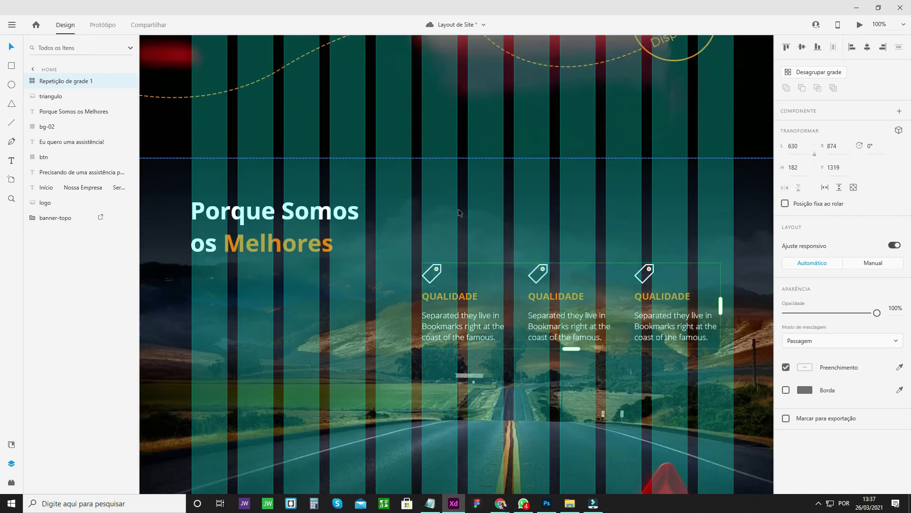
Step: Ungroup the repeat grid into three separate block groups
click(464, 322)
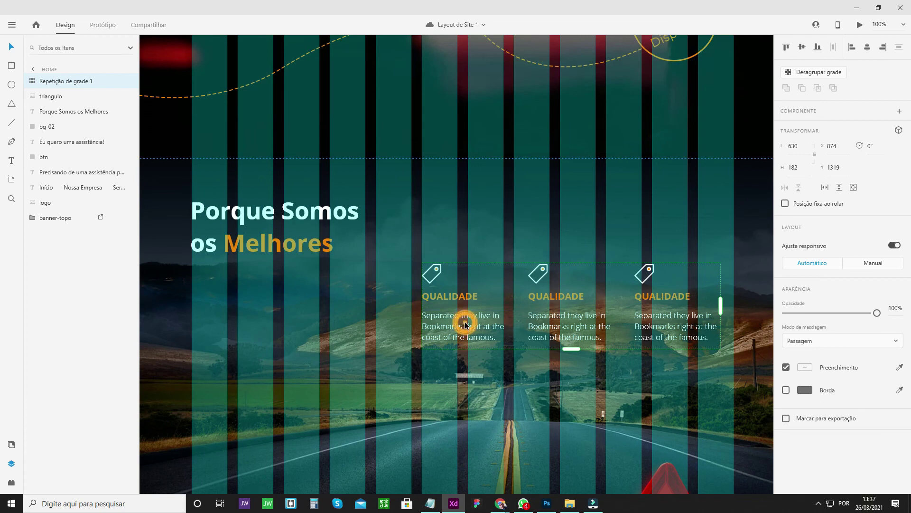
click(466, 327)
right_click(466, 330)
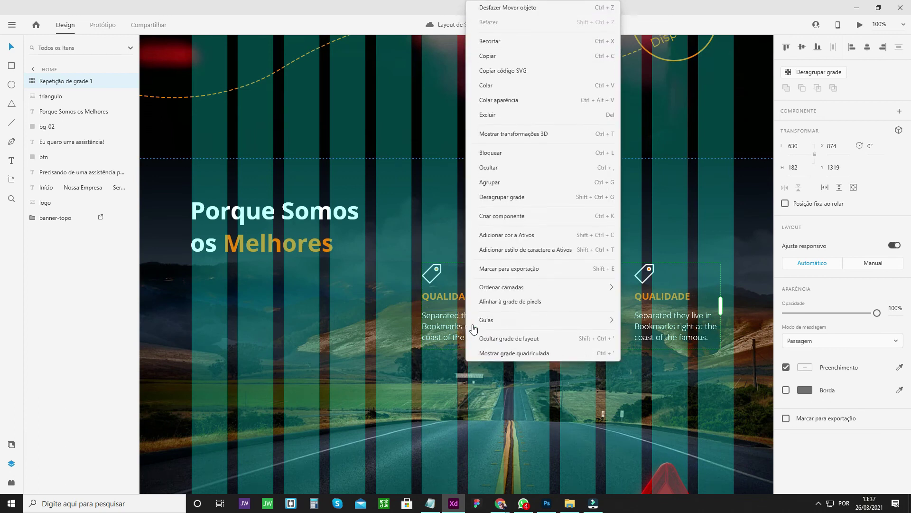
click(640, 331)
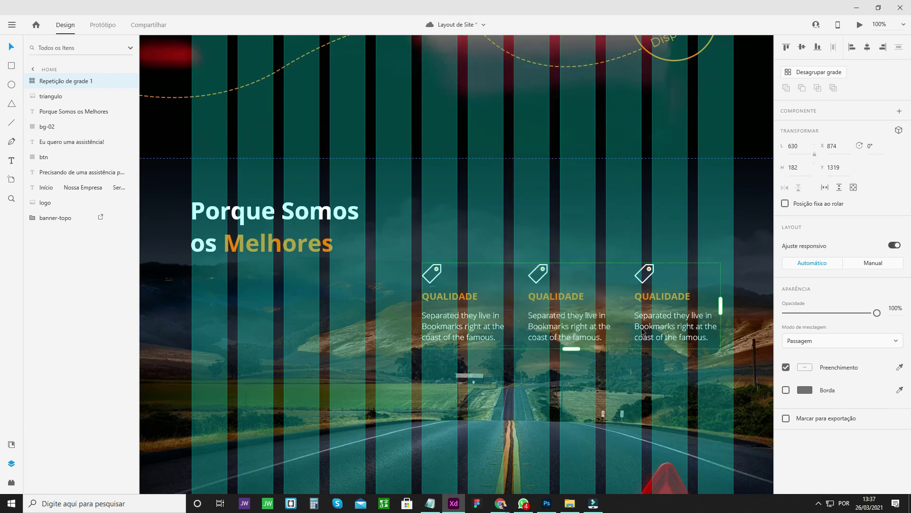
click(808, 72)
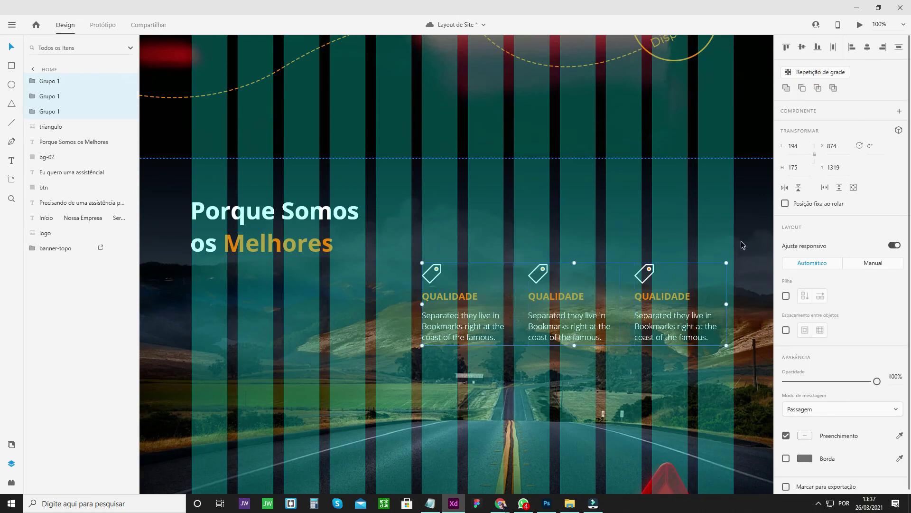
Step: Change the title of the middle block to "PONTUALIDADE"
click(737, 249)
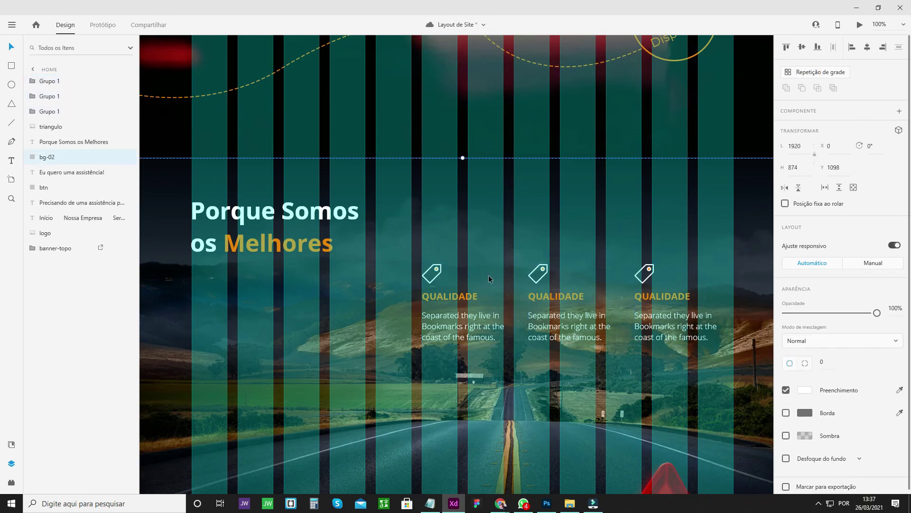
double_click(548, 298)
double_click(551, 297)
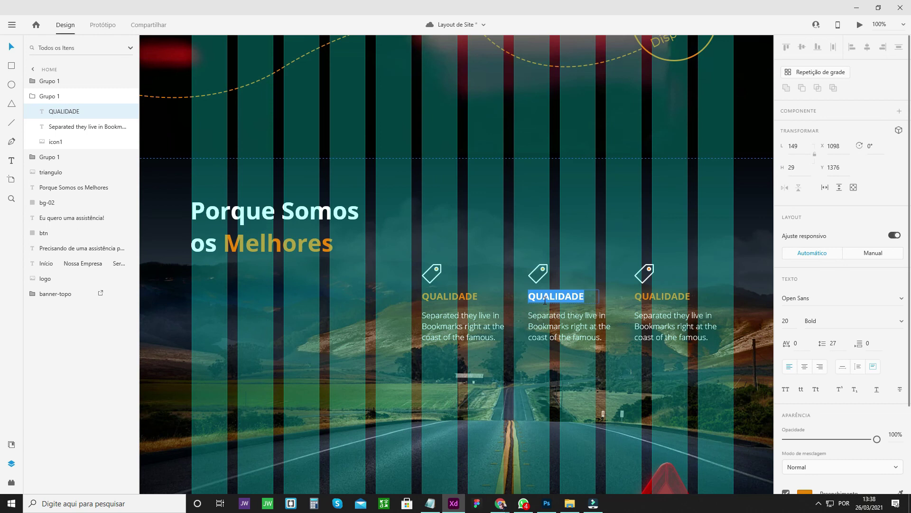
text(PONTU)
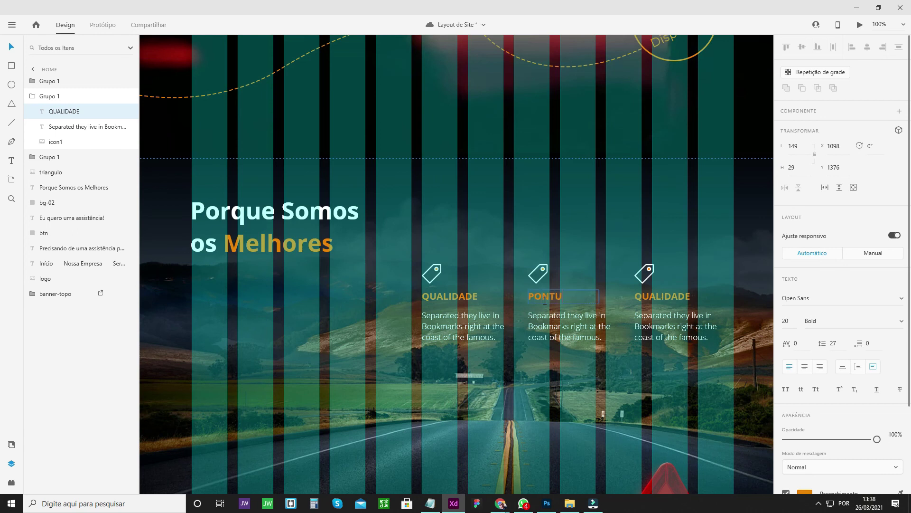
text(ALIDAD)
key(BackSpace)
key(BackSpace)
text(DE)
key(Escape)
Step: Change the title of the third block to "SEGURANÇA"
double_click(648, 300)
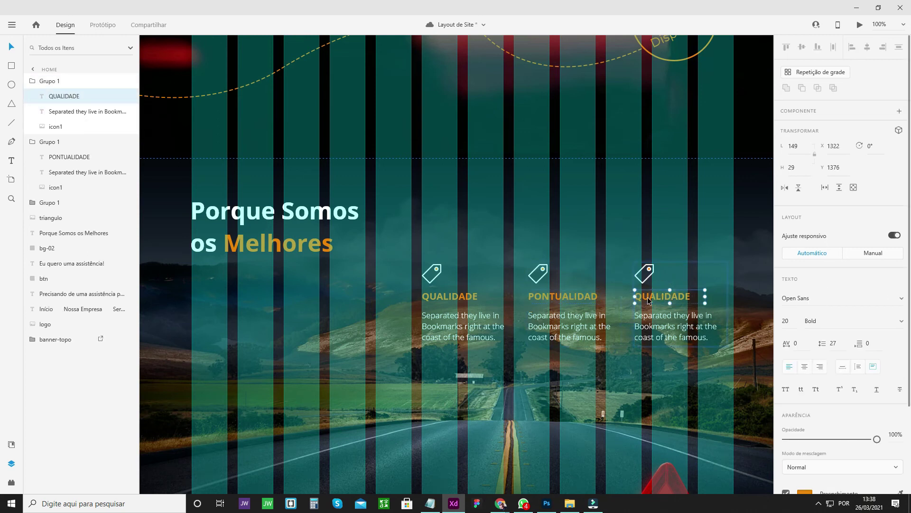
double_click(649, 299)
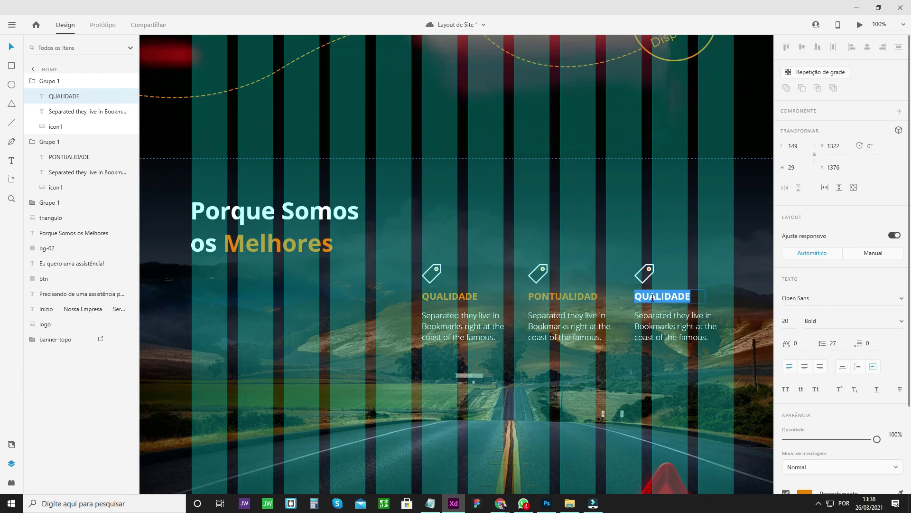
text(SEGURANÇA)
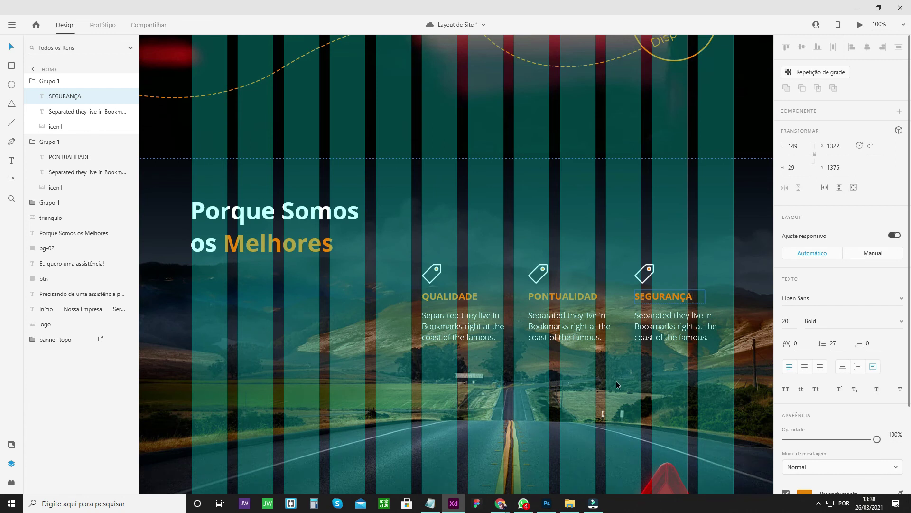
key(Escape)
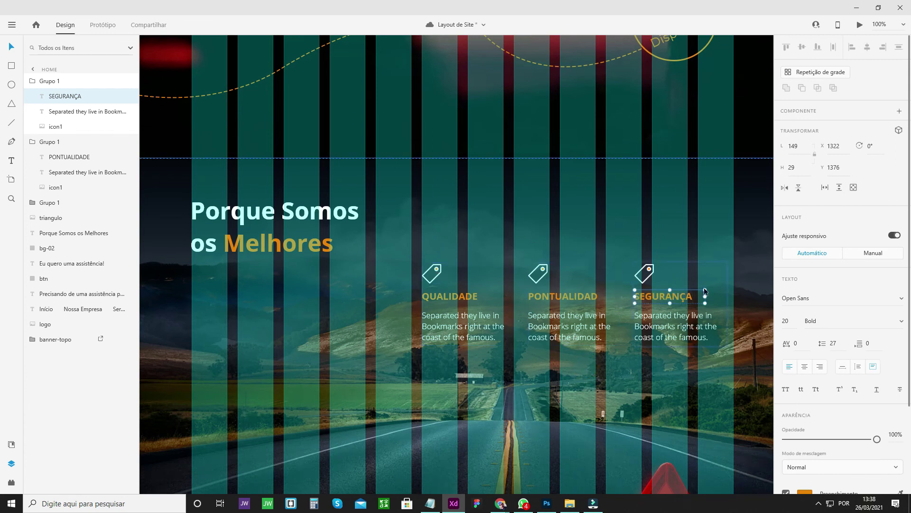
Step: Ungroup the middle block and widen its title text box to 176 so the whole word PONTUALIDADE fits
click(598, 299)
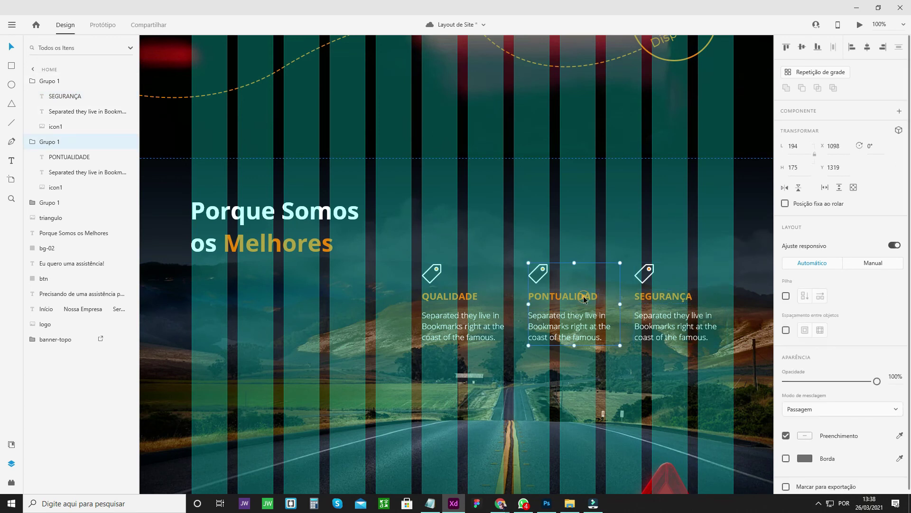
right_click(567, 295)
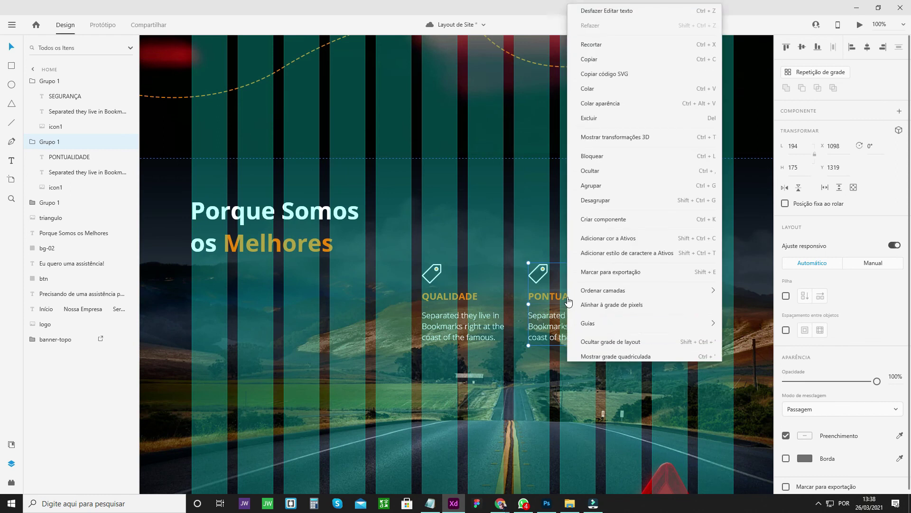
click(599, 195)
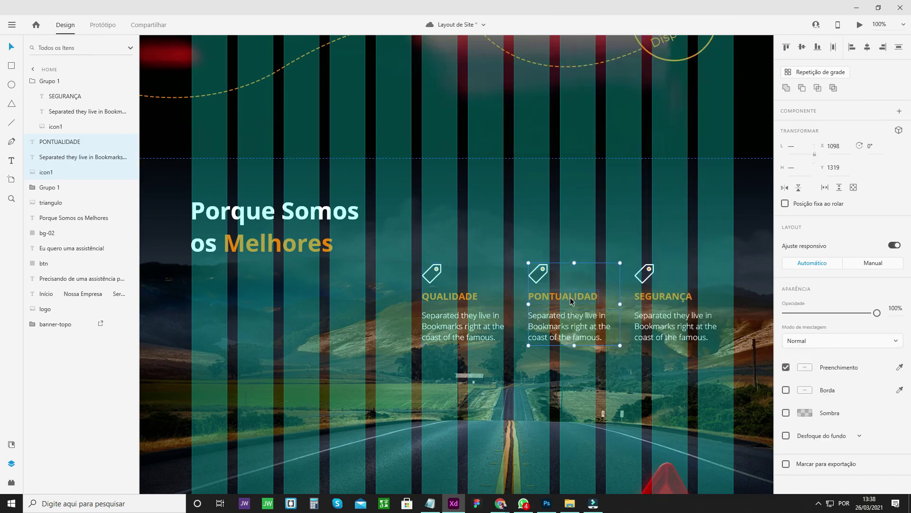
click(597, 302)
click(587, 304)
drag(598, 296, 613, 298)
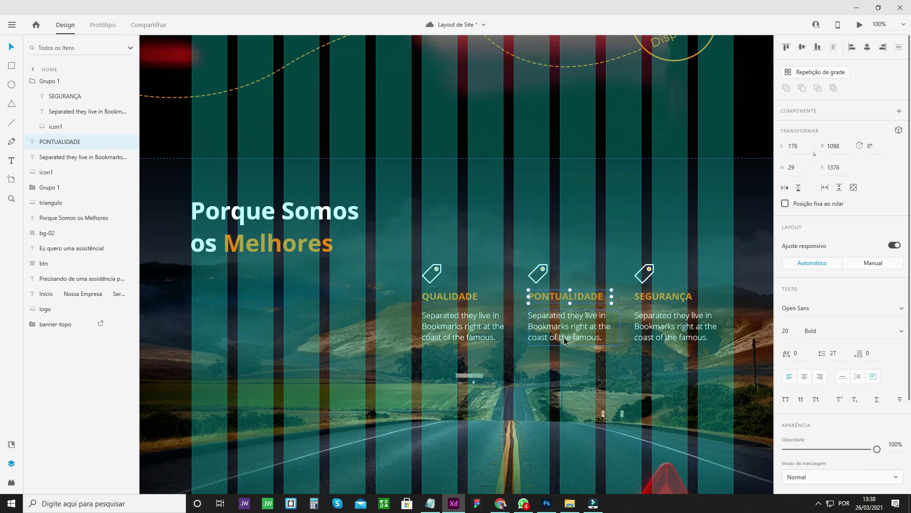
click(739, 277)
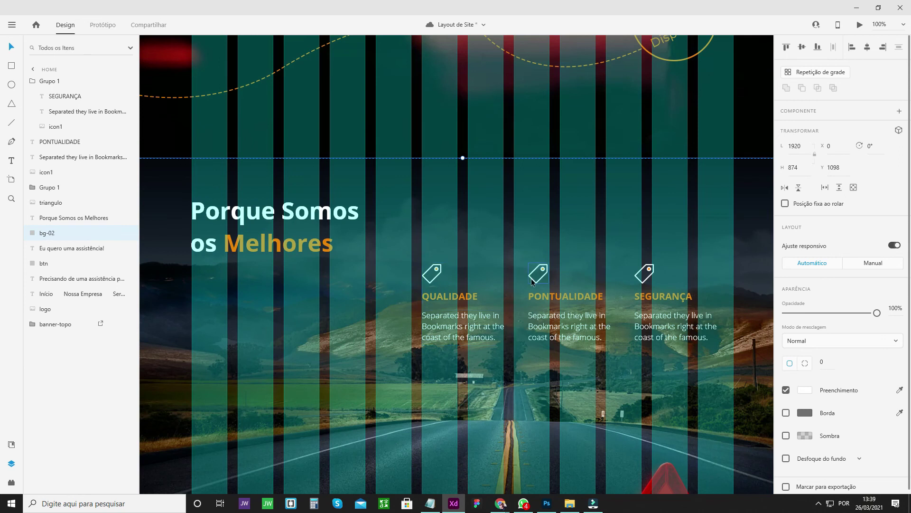
Step: Replace the PONTUALIDADE block's icon with icon2 and the SEGURANÇA block's icon with icon3 from the imgs folder in File Explorer
scroll(429, 331, down, 3)
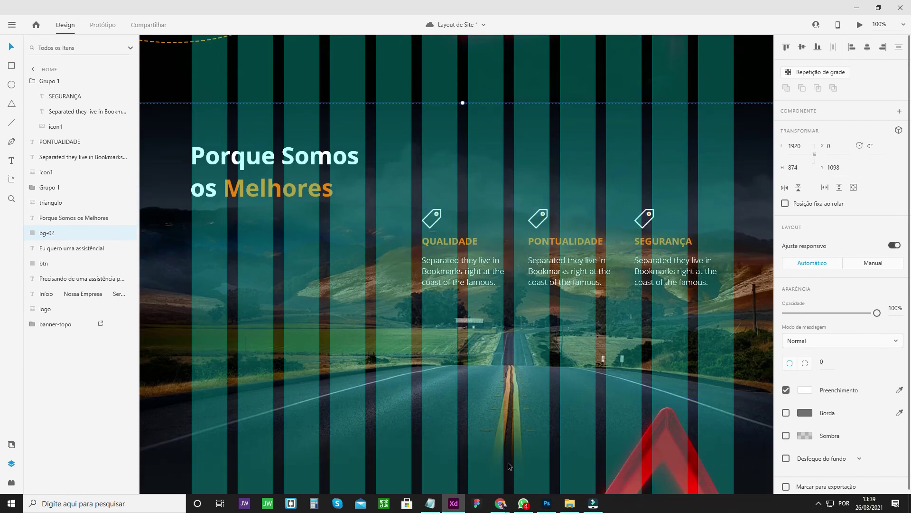
click(568, 507)
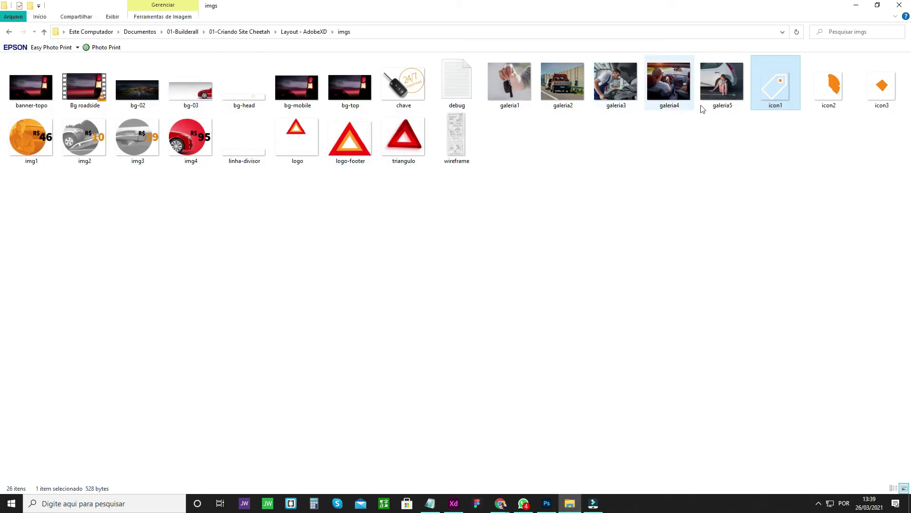
drag(823, 91, 540, 229)
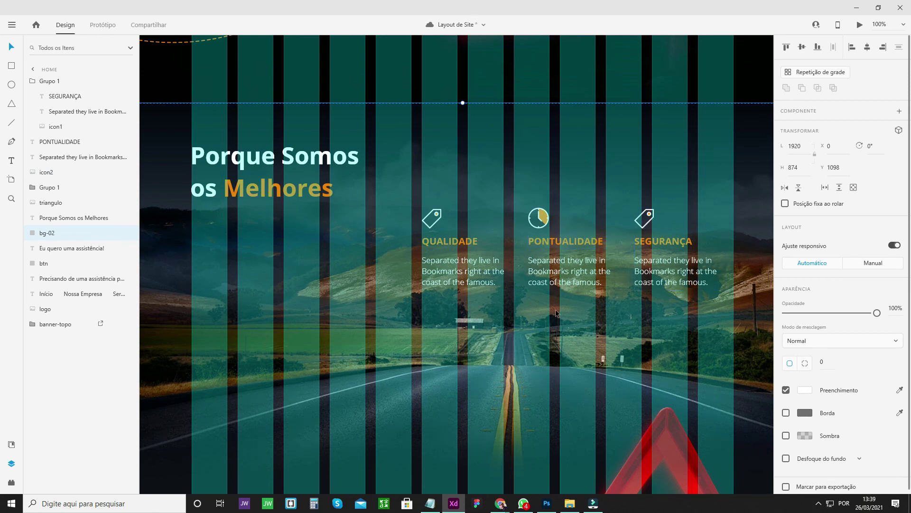
click(570, 503)
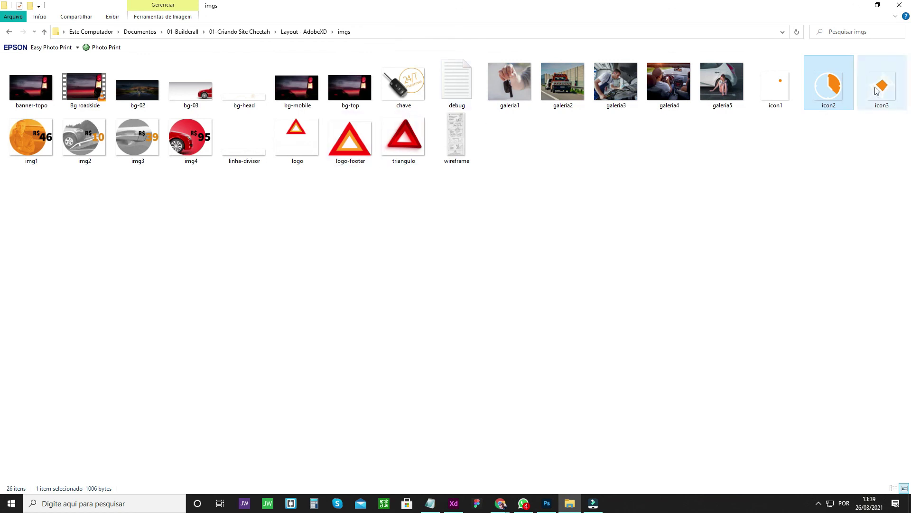
drag(886, 88, 649, 223)
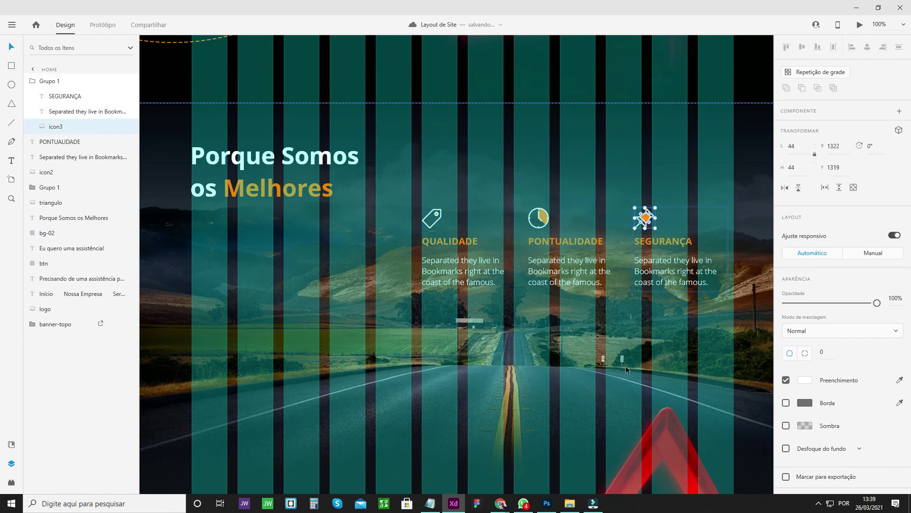
click(738, 242)
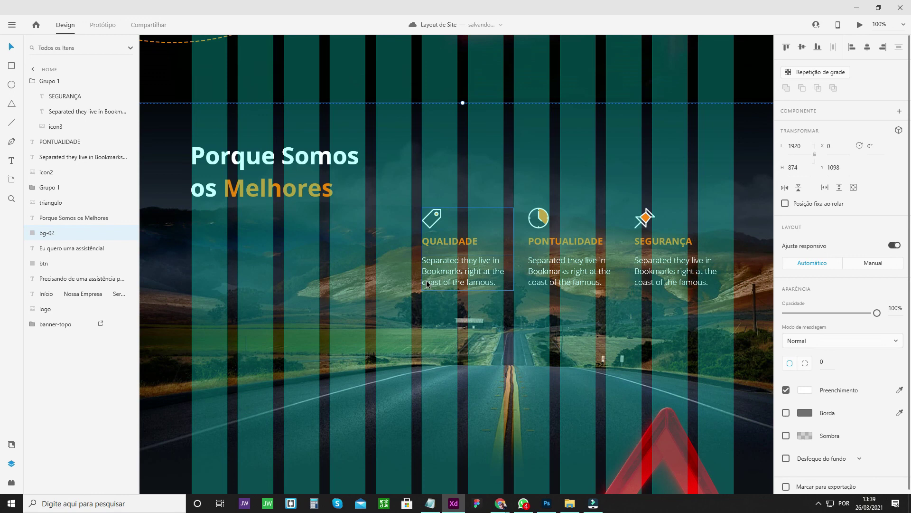
Step: Paste a copy of the middle block's paragraph and place it above the three blocks at X 874, Y 1199, widened to about 657
click(546, 271)
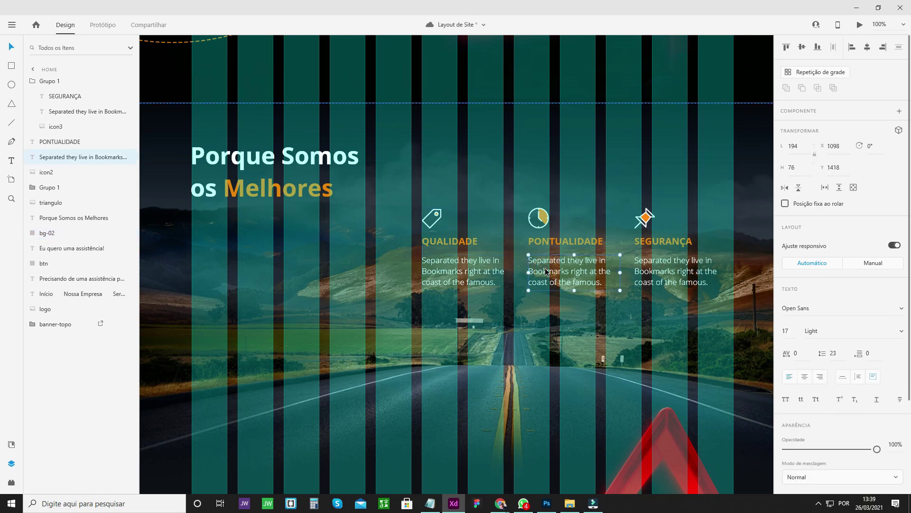
key(ctrl+v)
key(shift+Up)
key(shift+Up)
key(shift+Up)
key(shift+Up)
key(shift+Up)
key(shift+Up)
key(shift+Up)
key(shift+Up)
key(shift+Up)
key(shift+Up)
key(shift+Up)
key(shift+Up)
key(shift+Up)
key(shift+Up)
key(shift+Up)
key(shift+Up)
key(shift+Up)
key(shift+Up)
key(shift+Up)
key(shift+Up)
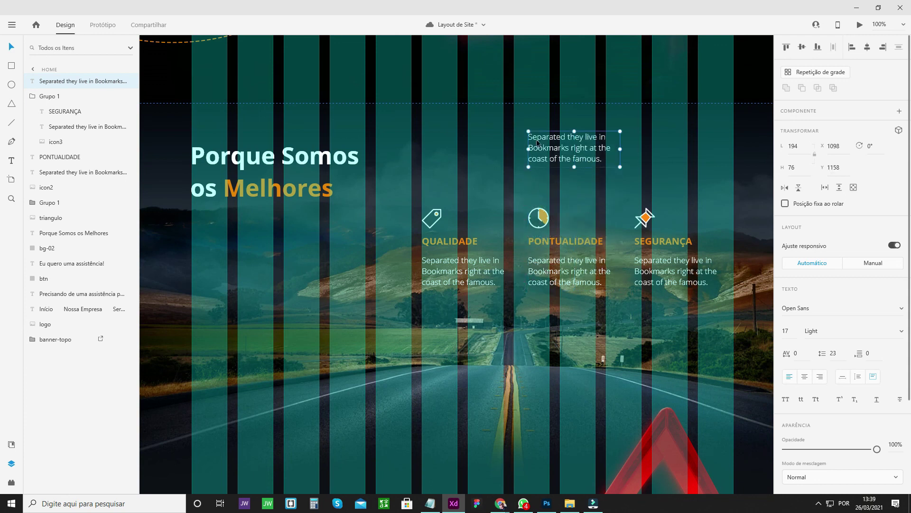
drag(549, 151, 441, 170)
drag(514, 169, 733, 180)
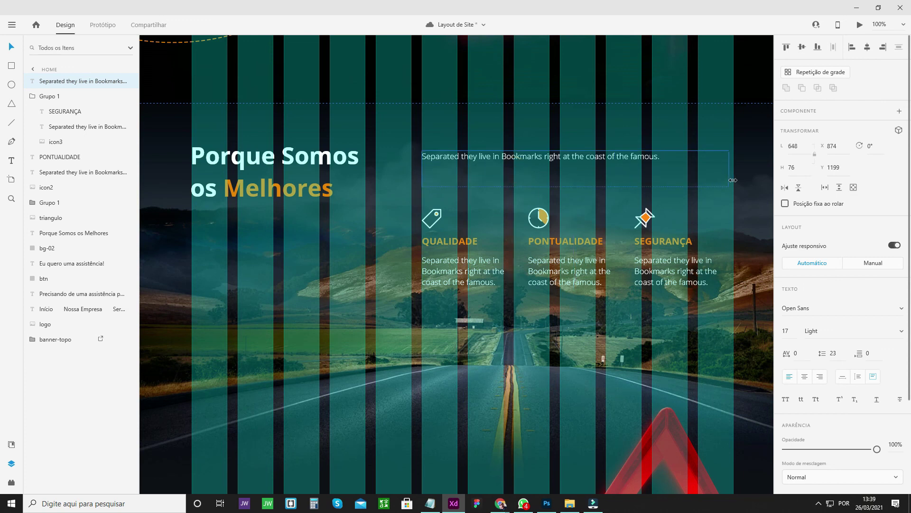
Step: Lengthen the wide paragraph by repeating its sentence two more times after the original
double_click(526, 155)
key(ctrl+c)
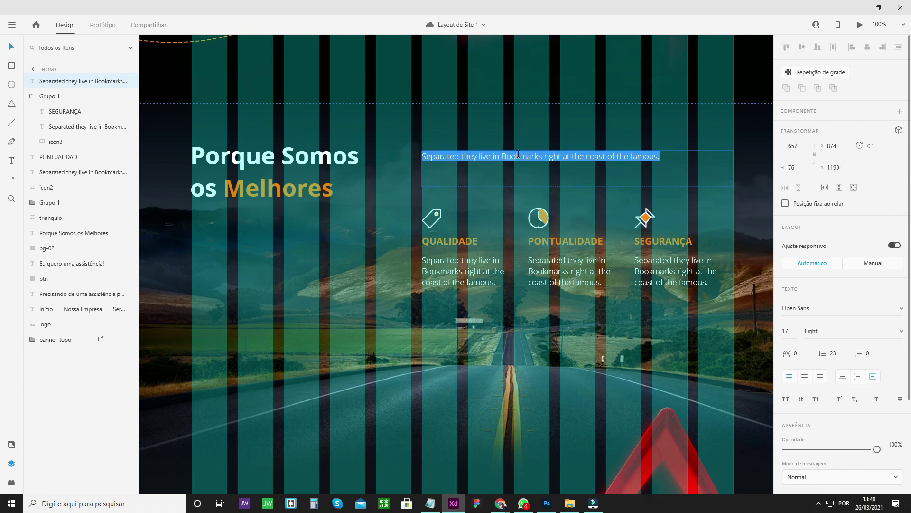
click(672, 157)
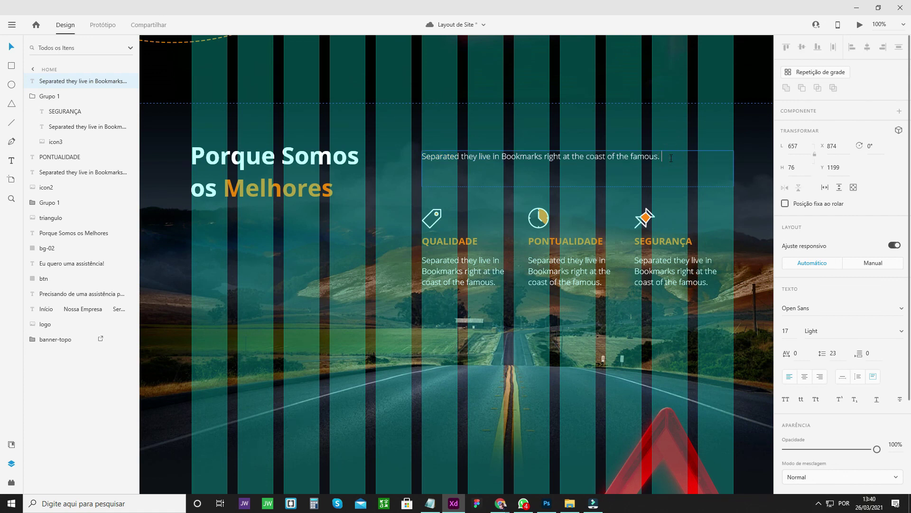
key(ctrl+v)
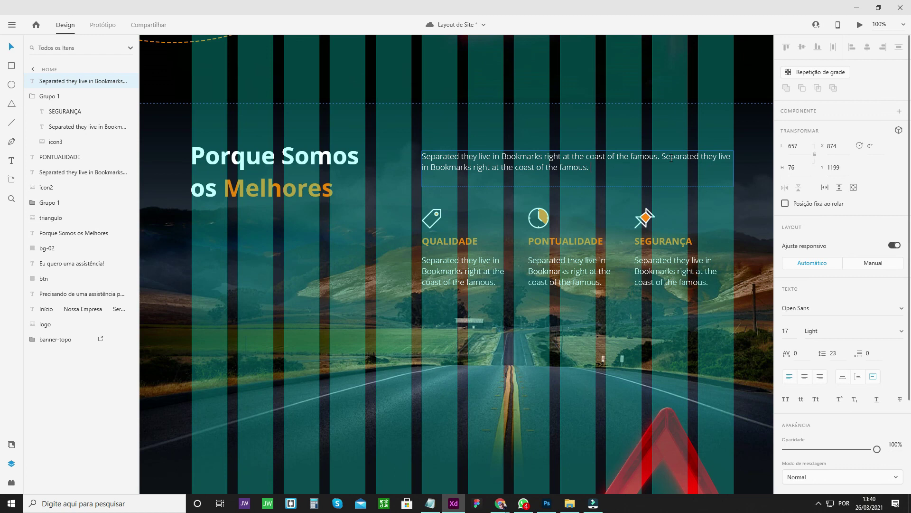
key(ctrl+v)
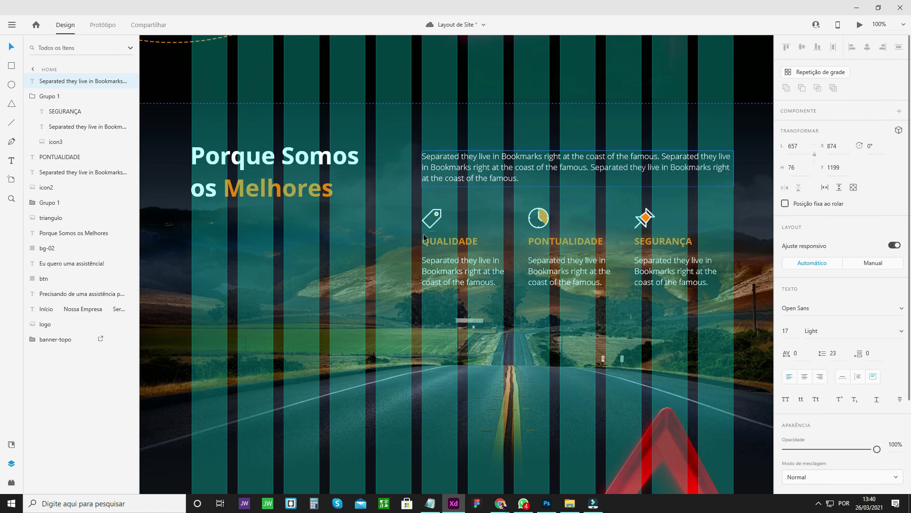
click(385, 221)
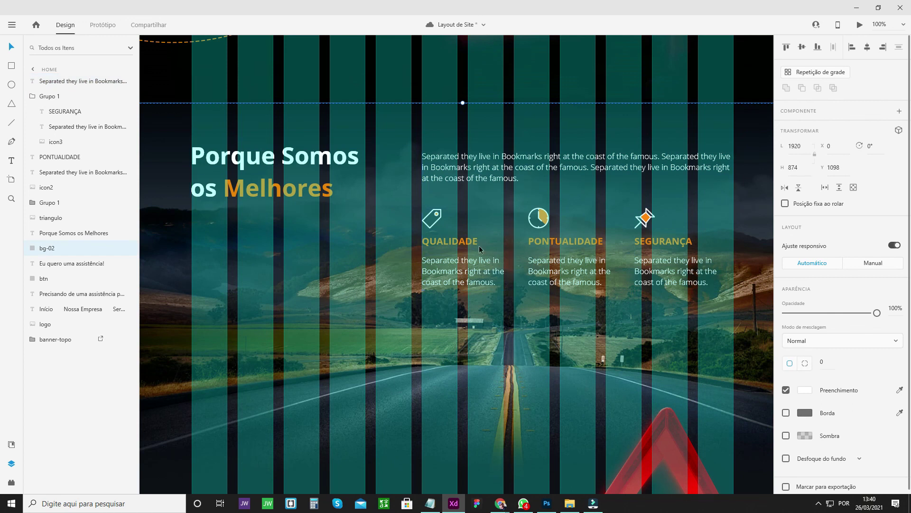
Step: Hide the layout grid on the Home artboard and clear the selection
ctrl+scroll(479, 248, down, 5)
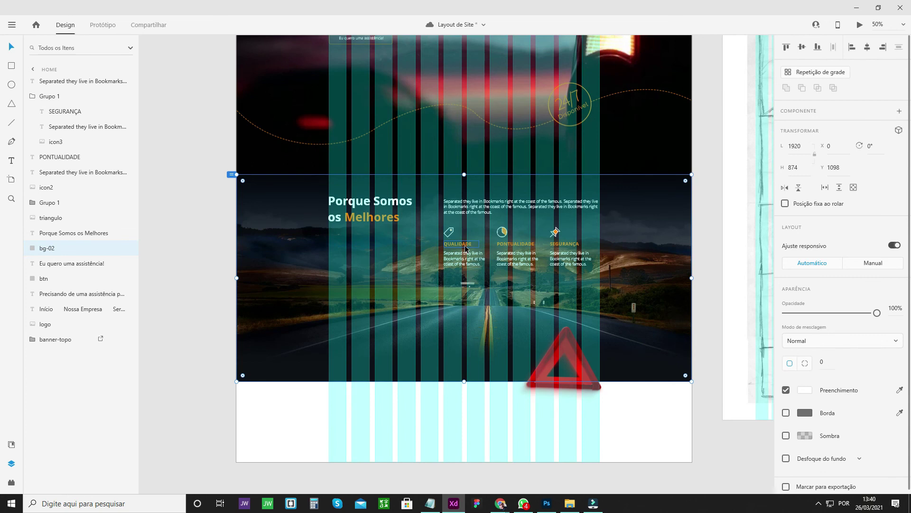
key(ctrl+shift+apostrophe)
click(198, 295)
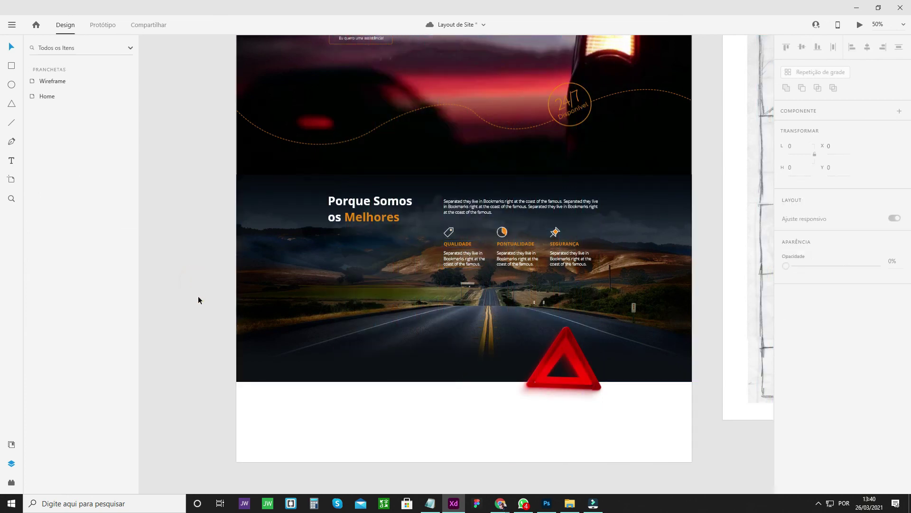
Step: Move the "Porque Somos os Melhores" heading and the wide paragraph up together by 30 px, to Y 1145
scroll(460, 294, up, 3)
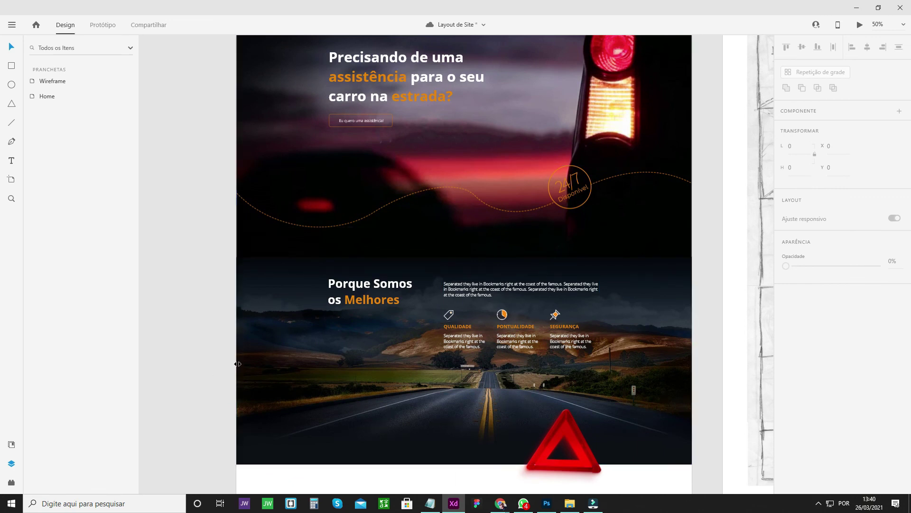
scroll(401, 290, up, 2)
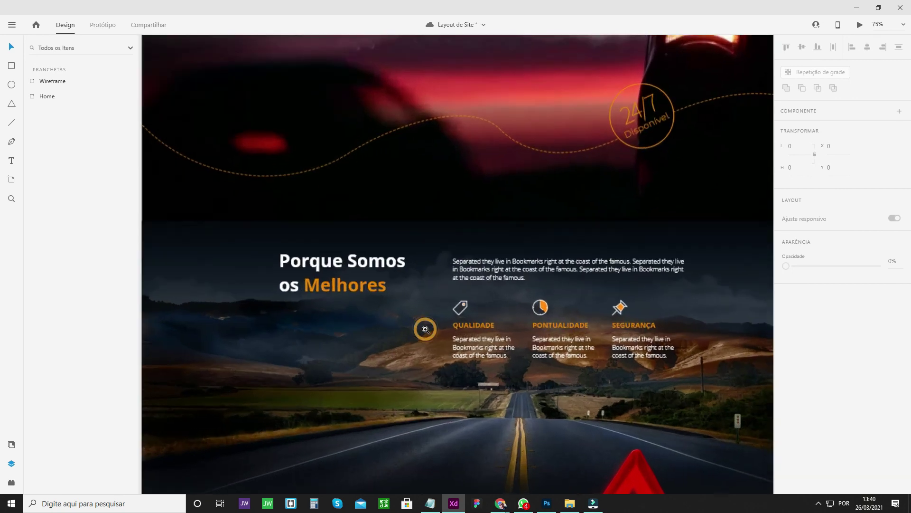
click(359, 282)
shift+click(468, 268)
key(shift+Up)
key(shift+Up)
key(shift+Up)
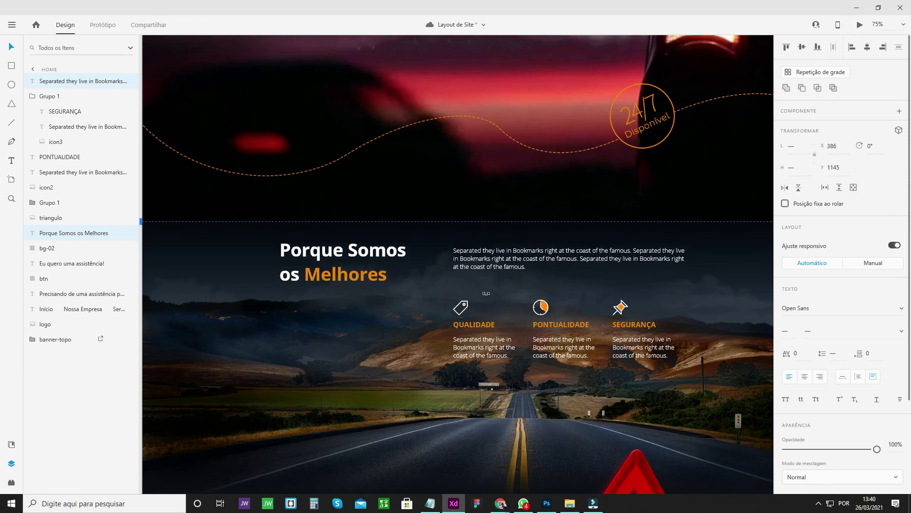
click(765, 287)
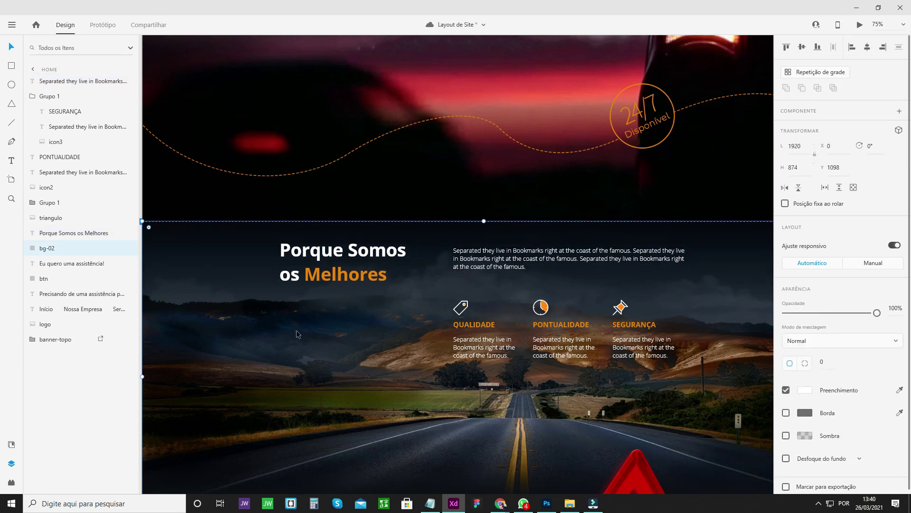
Step: Enlarge the red warning triangle image from its upper-left corner and reposition it across the lower edge of the road background
alt+click(390, 352)
scroll(467, 413, down, 3)
click(574, 373)
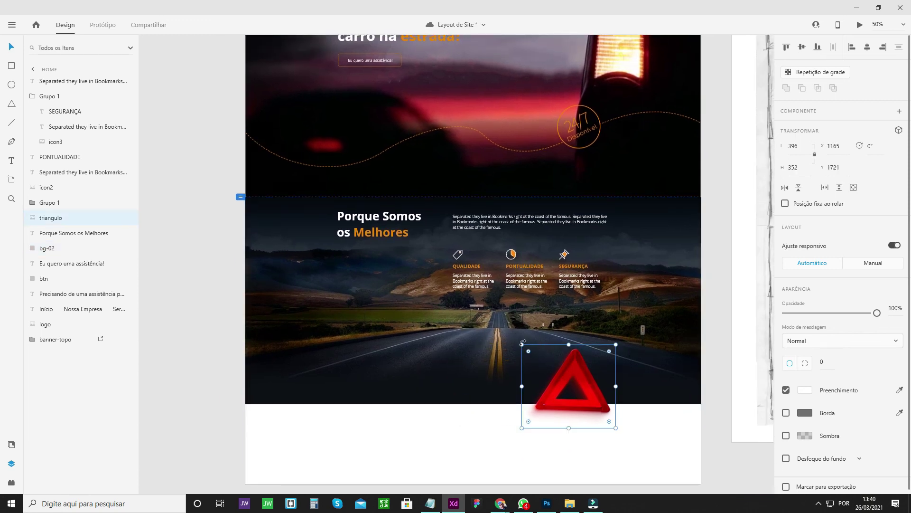
drag(521, 348, 469, 308)
click(577, 360)
drag(577, 360, 577, 364)
click(708, 372)
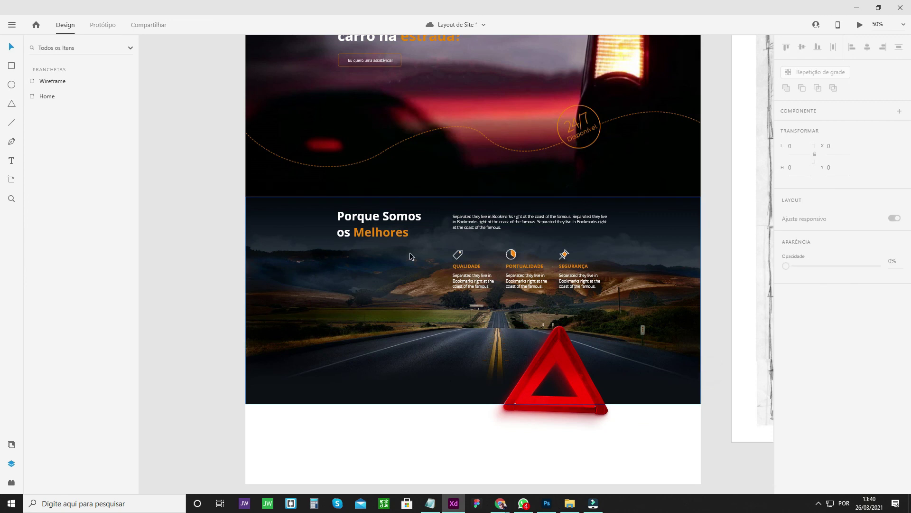
alt+click(453, 250)
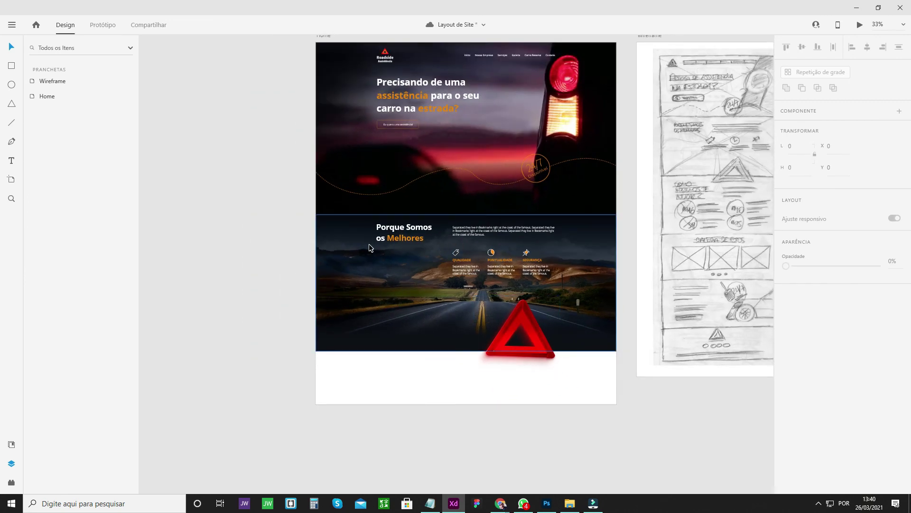
Step: Show the layout grid, align the warning triangle with the outermost column's right edge, and enlarge it to about 588 × 522 px
key(ctrl+shift+apostrophe)
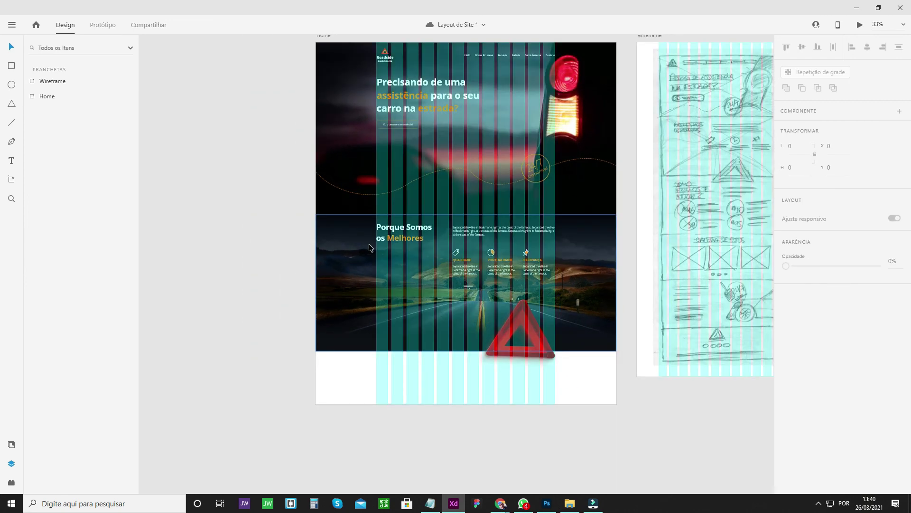
click(537, 324)
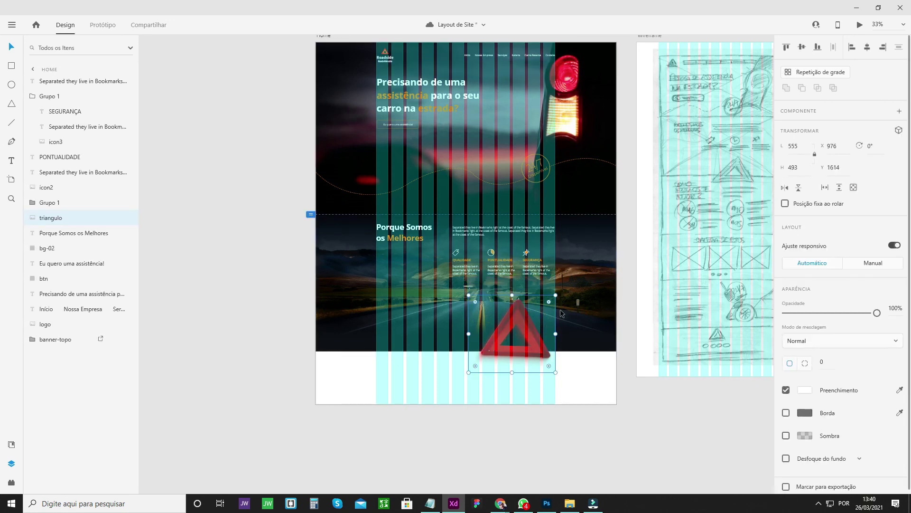
drag(555, 295, 563, 291)
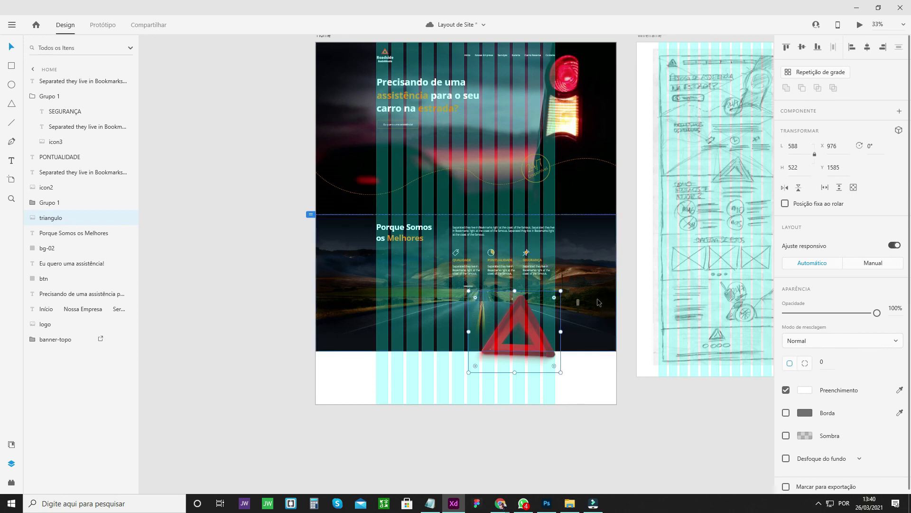
click(272, 303)
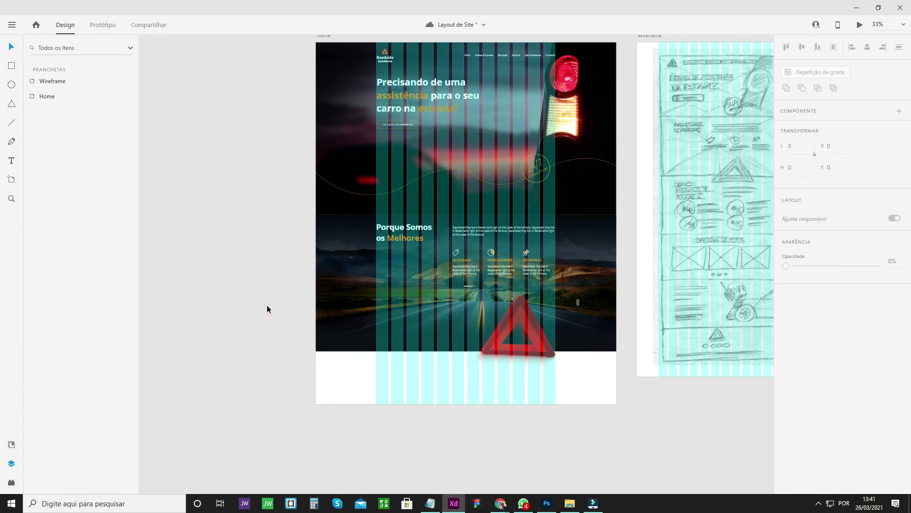
Step: Move the PONTUALIDADE icon, title and text together 30 px to the left, to X 1068
alt+click(498, 272)
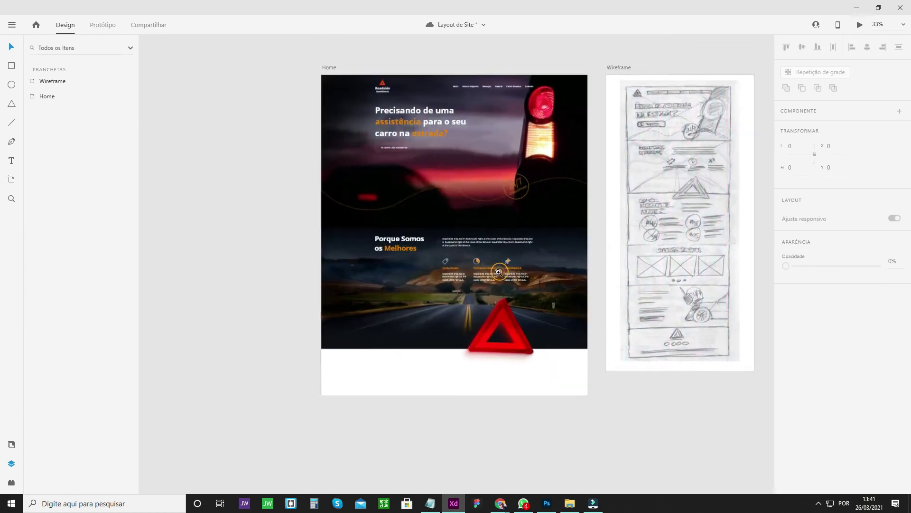
click(498, 272)
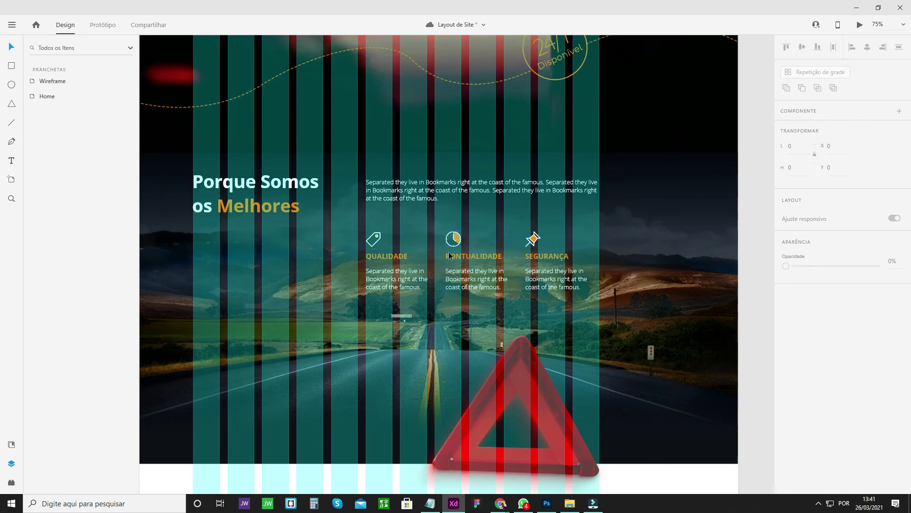
click(460, 274)
shift+click(459, 257)
shift+click(454, 242)
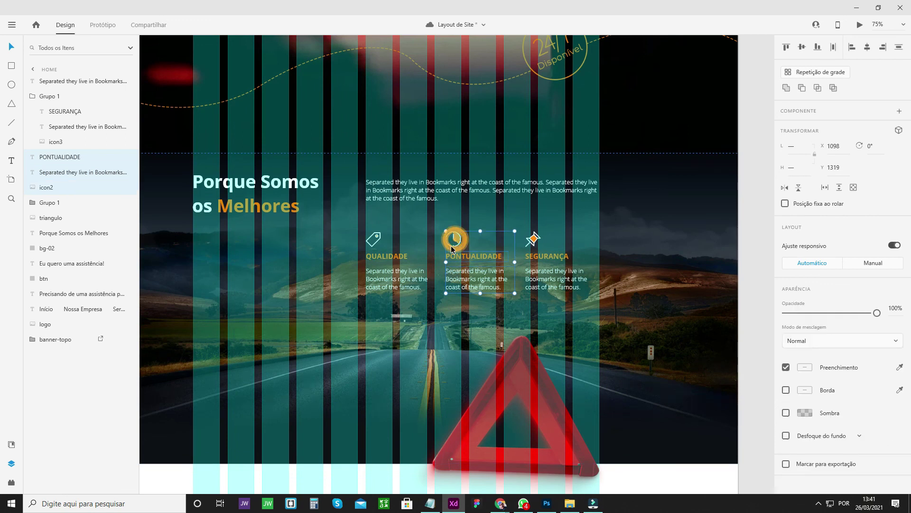
key(shift+Left)
key(shift+Left)
key(shift+Left)
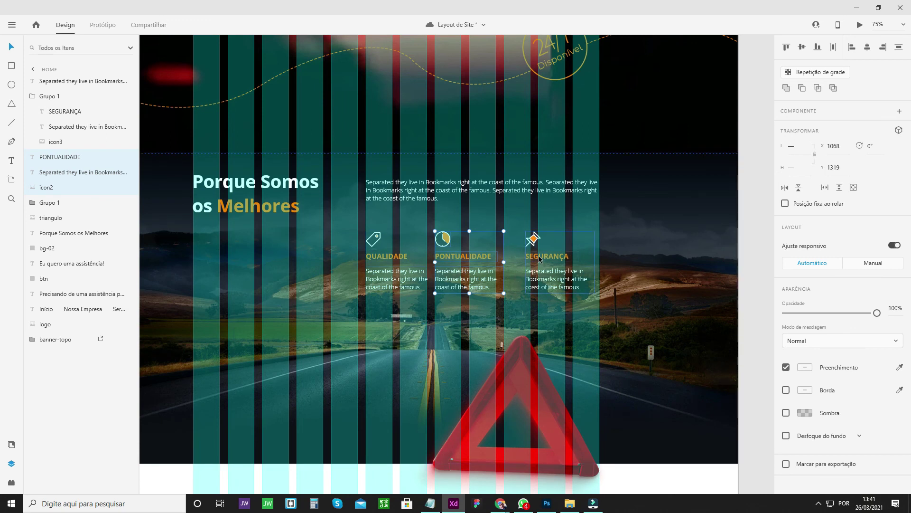
Step: Move the SEGURANÇA group 60 px to the left, in line with a layout grid column
click(547, 243)
click(536, 241)
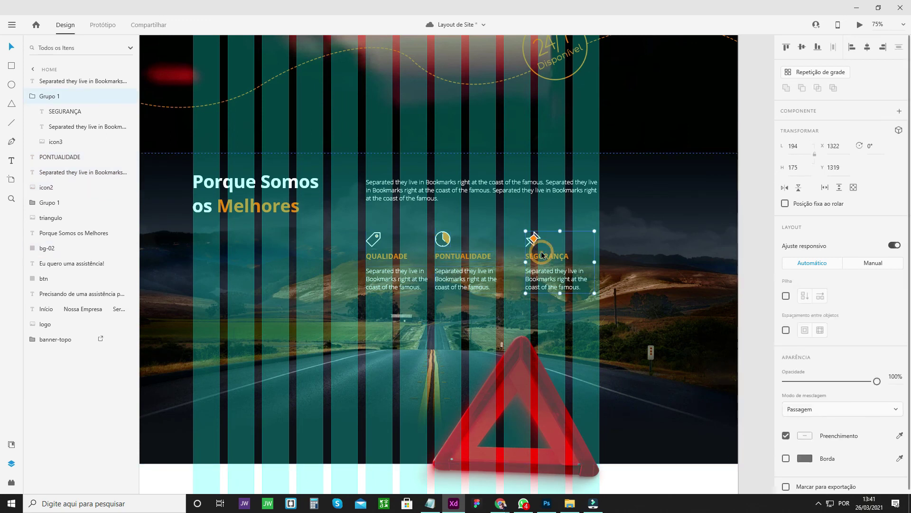
key(shift+Left)
key(shift+Left)
key(shift+Left)
key(shift+Left)
key(shift+Left)
key(shift+Left)
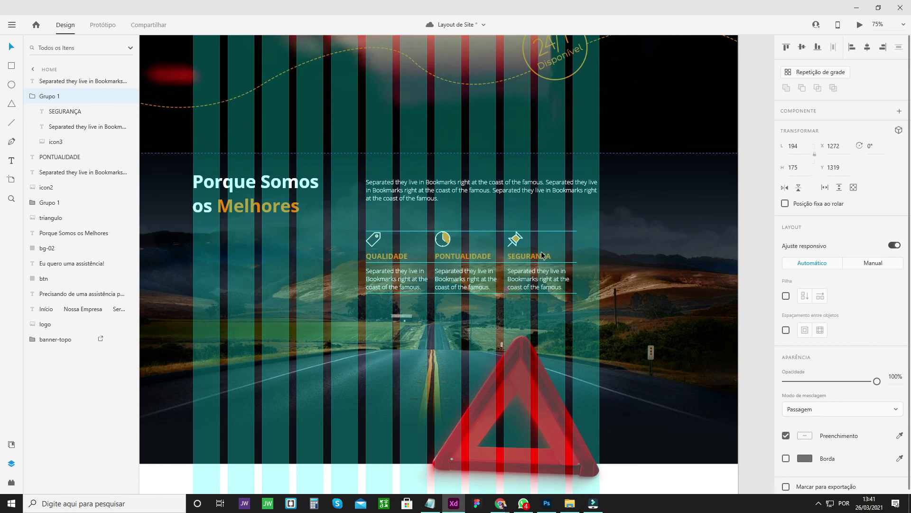
click(615, 263)
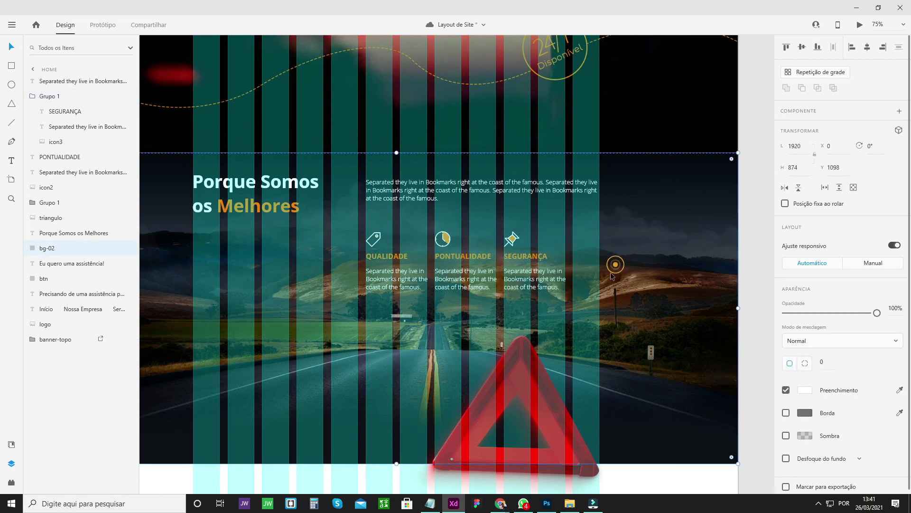
Step: Narrow the text box of the wide paragraph above the icon blocks to about 623 px
click(581, 198)
mouse_move(600, 192)
mouse_down()
mouse_move(577, 197)
mouse_move(588, 195)
mouse_up()
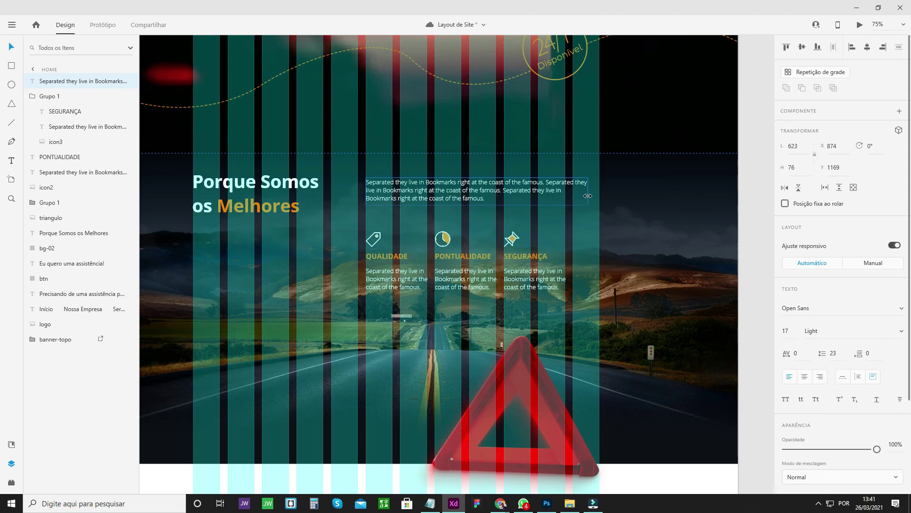
click(638, 217)
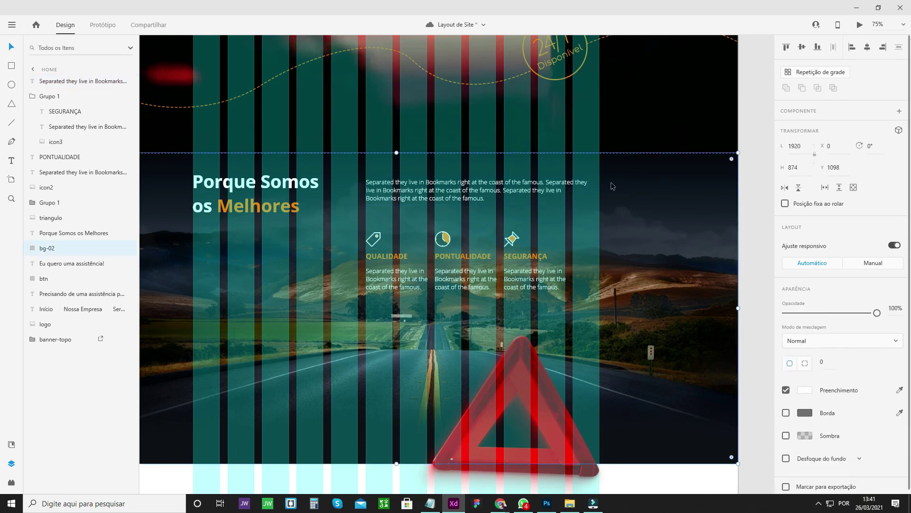
Step: Save the Layout de Site document
scroll(560, 299, down, 1)
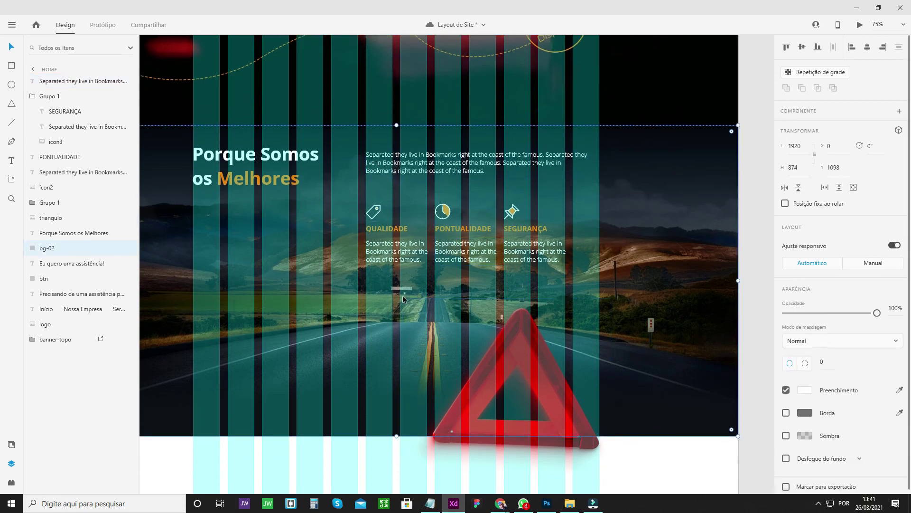
alt+click(411, 261)
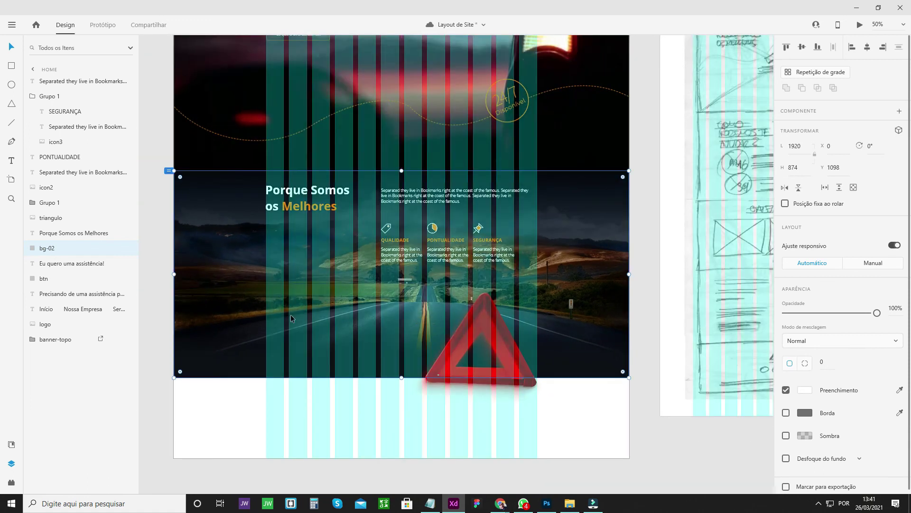
key(ctrl+s)
drag(377, 247, 416, 277)
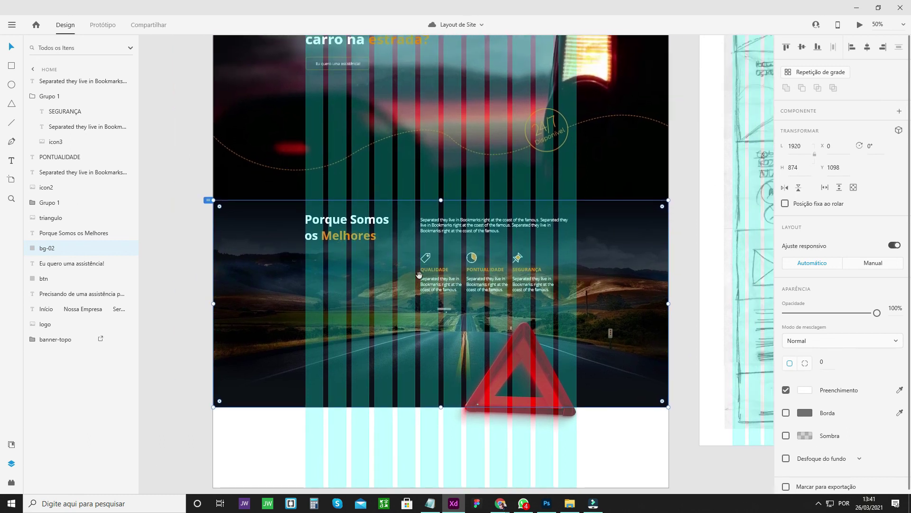